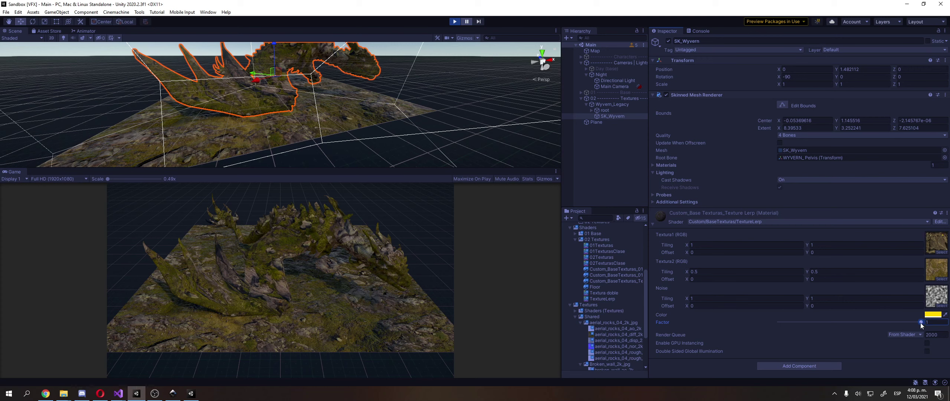
Set the Factor of the wyvern's TextureLerp material to 1, then stop play mode with nothing selected in the scene
left_click_drag(921, 322, 932, 379)
left_click(454, 22)
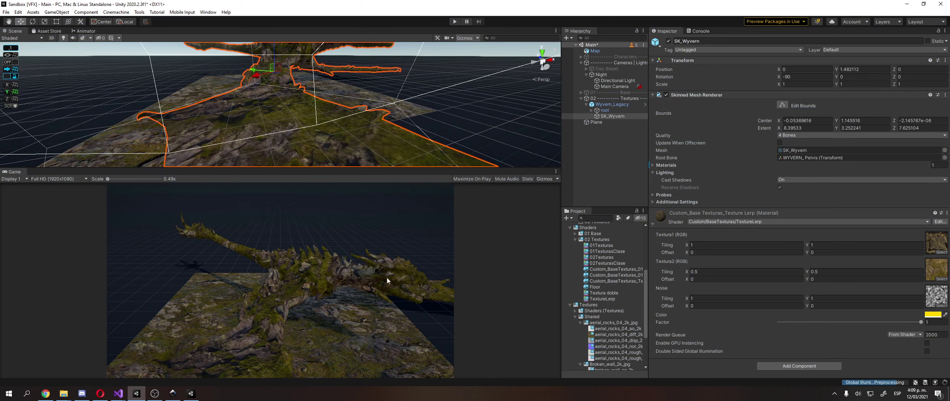
mouse_move(410, 98)
left_mouse_down()
mouse_move(456, 105)
mouse_move(410, 81)
mouse_move(385, 95)
mouse_move(425, 103)
mouse_move(413, 108)
left_mouse_up()
scroll(456, 106, "down", 3)
left_click(392, 68)
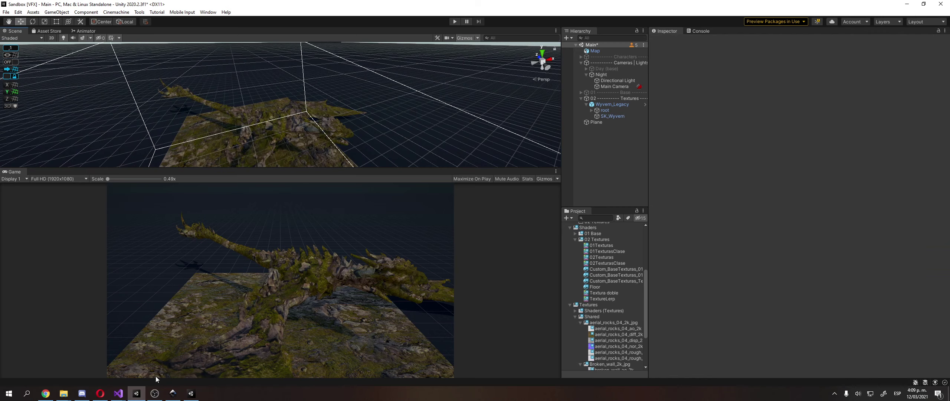
Switch to the Opera browser and present the "02 Texturas" slides up to the UV mapping definition, then leave the slideshow
left_click(100, 393)
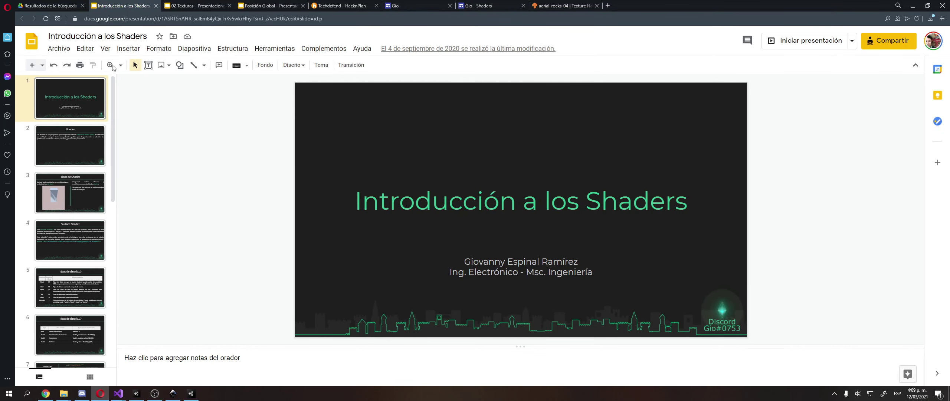
key("ctrl+Tab")
key("ctrl+F5")
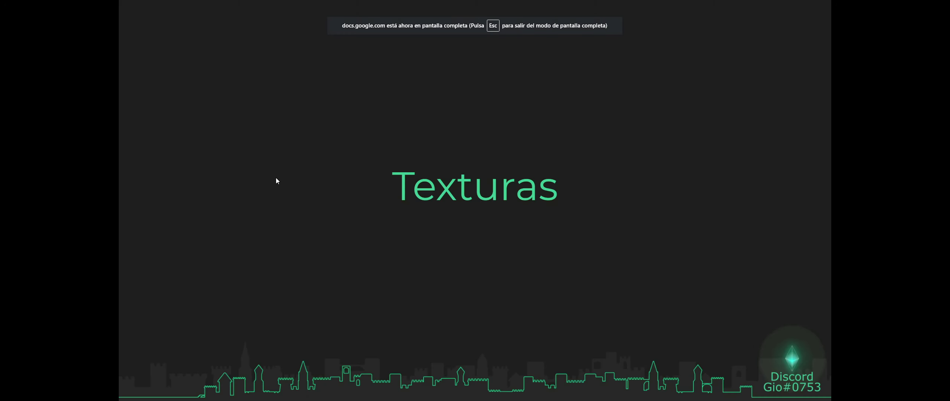
left_click(270, 182)
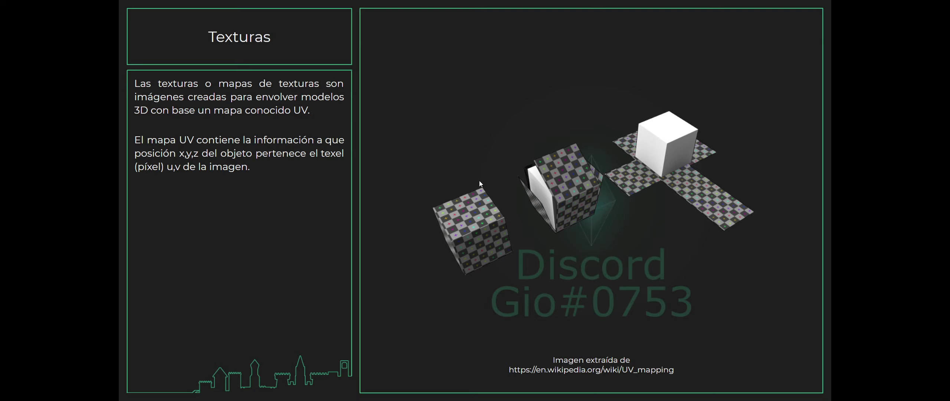
key("Escape")
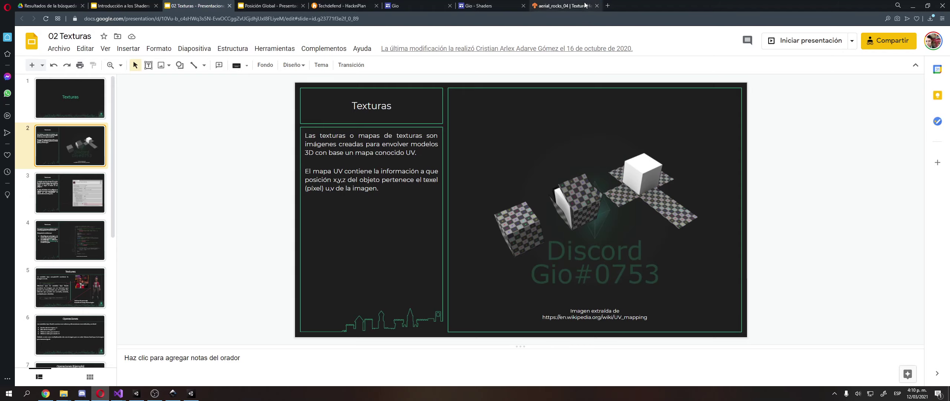
Search Google Images for "uv map" in a new browser tab
left_click(608, 5)
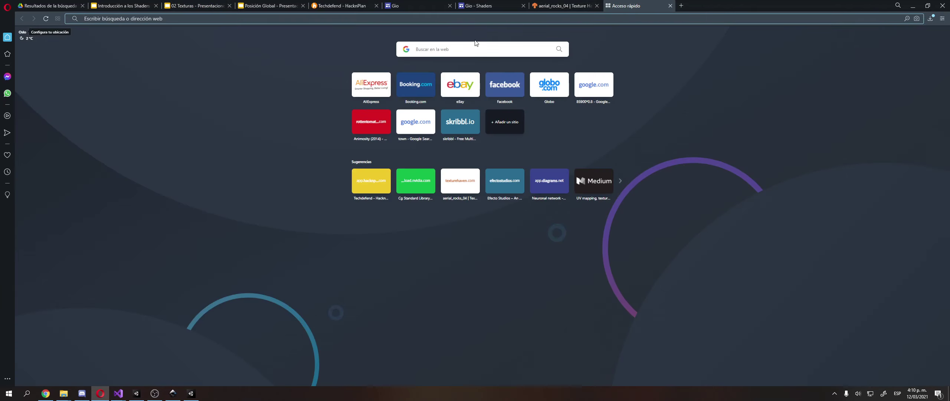
type("uv map")
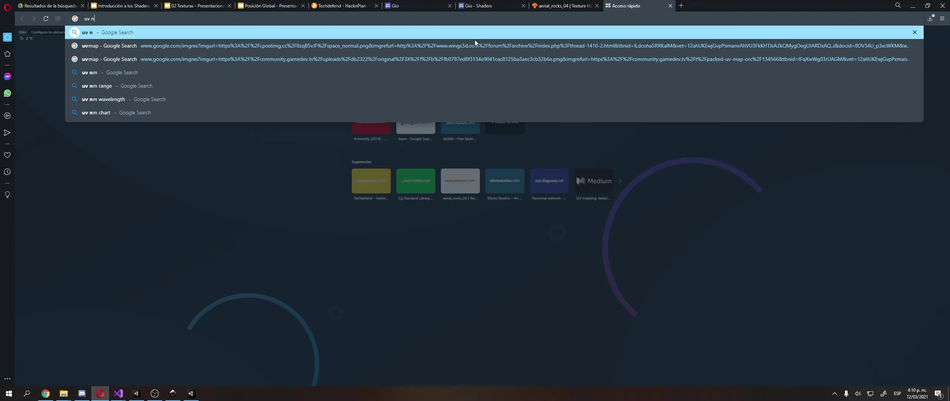
key("Return")
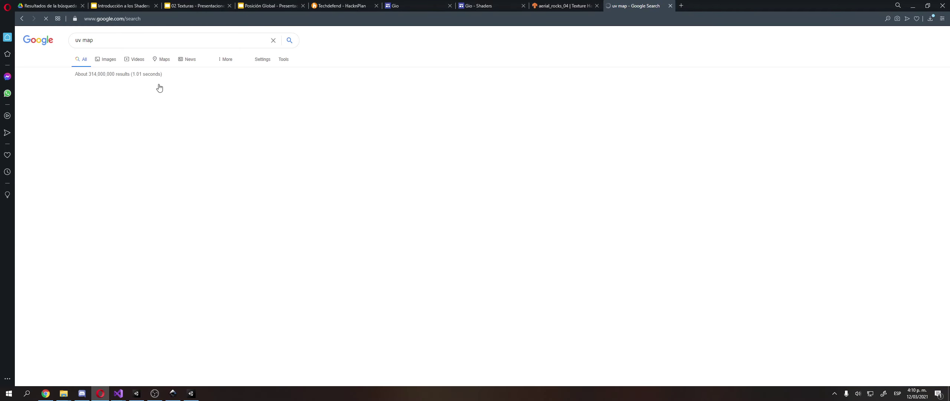
left_click(114, 61)
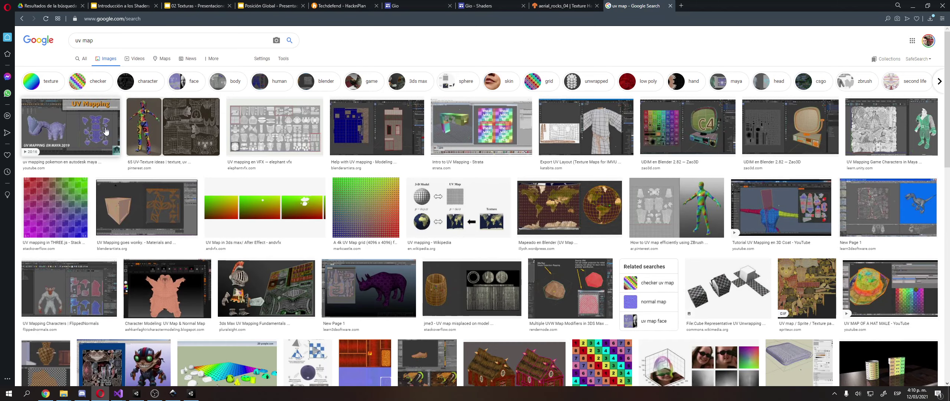
Copy the Maya 2019 UV mapping image from the results and paste it into the blank Inkscape document
left_click(106, 131)
right_click(728, 131)
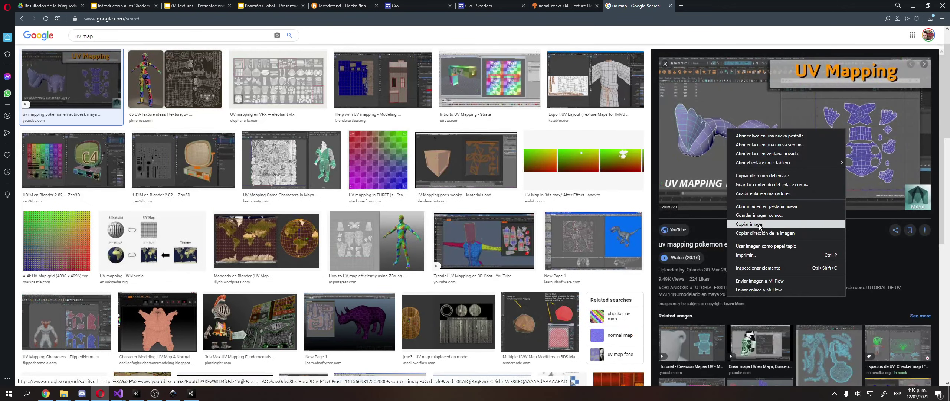
left_click(760, 224)
left_click(173, 393)
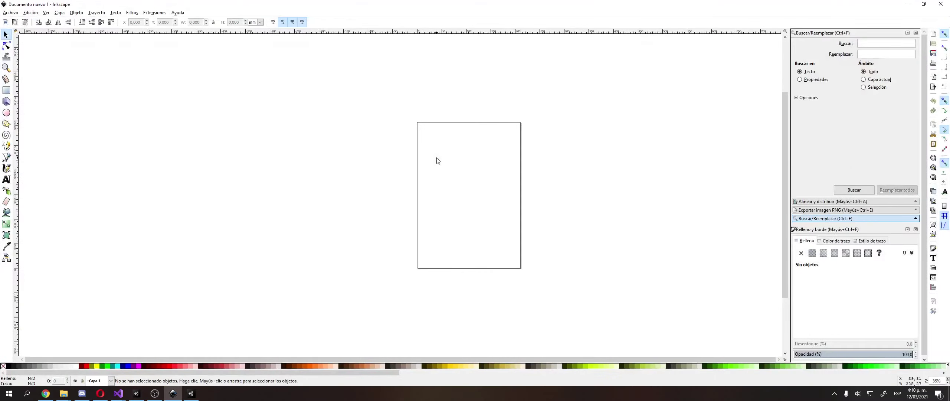
key("ctrl+v")
scroll(278, 166, "up", 5)
left_click(278, 165)
Draw a semi-transparent rectangle about 54 by 62 mm over the fan-shaped ear of the 3D model
scroll(165, 155, "down", 1)
left_click_drag(451, 105, 194, 80)
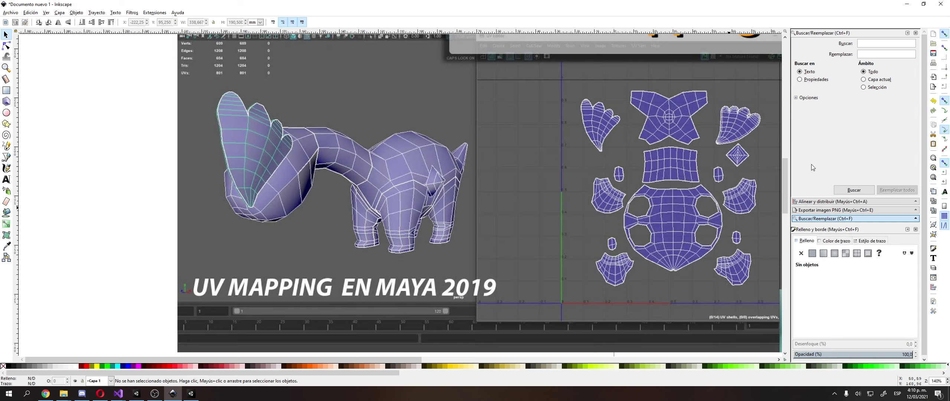
left_click_drag(478, 118, 466, 115)
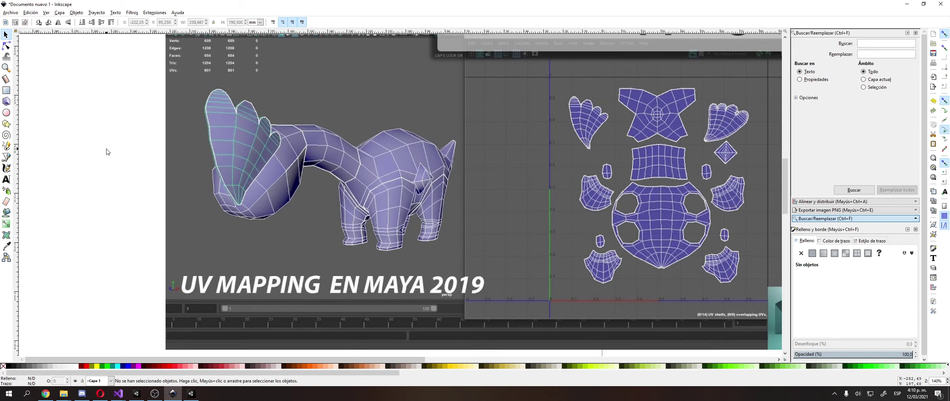
left_click_drag(161, 117, 153, 143)
left_click(6, 91)
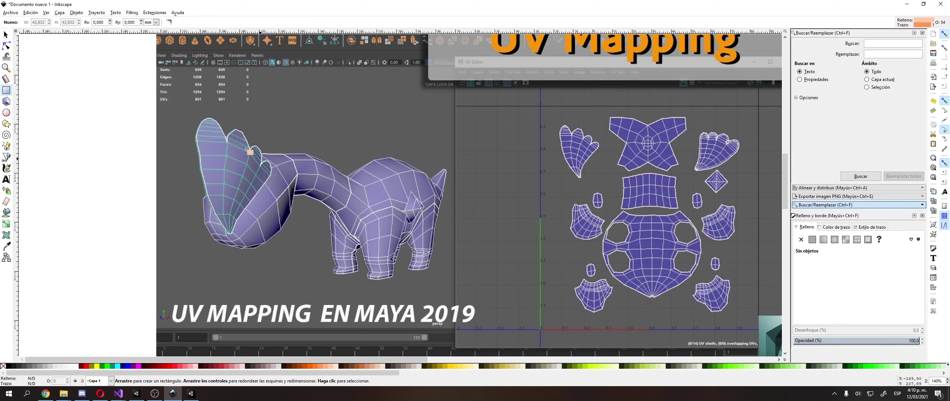
left_click_drag(171, 105, 281, 227)
key("space")
Duplicate the rectangle, place the copy over the matching fan-shaped UV piece and shrink it to about 29 by 36 mm
key("ctrl+d")
left_click_drag(231, 190, 553, 145)
left_click_drag(491, 67, 543, 112)
left_click_drag(570, 149, 570, 145)
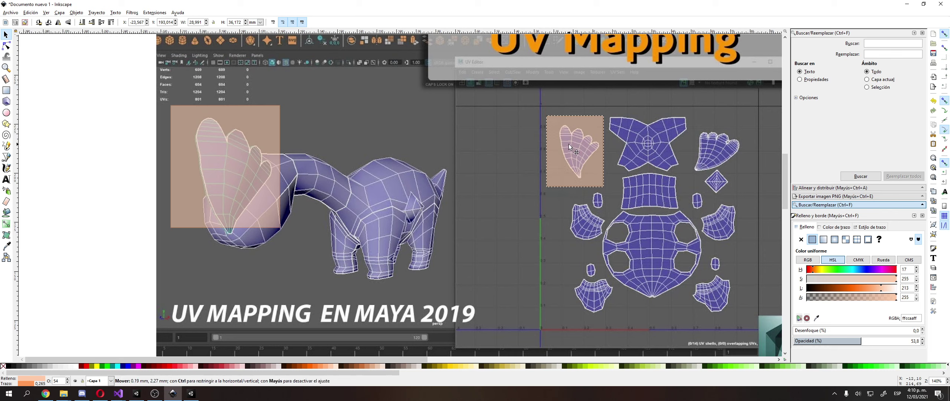
Nudge the larger rectangle so it frames the fan-shaped ear on the 3D model
left_click(83, 167)
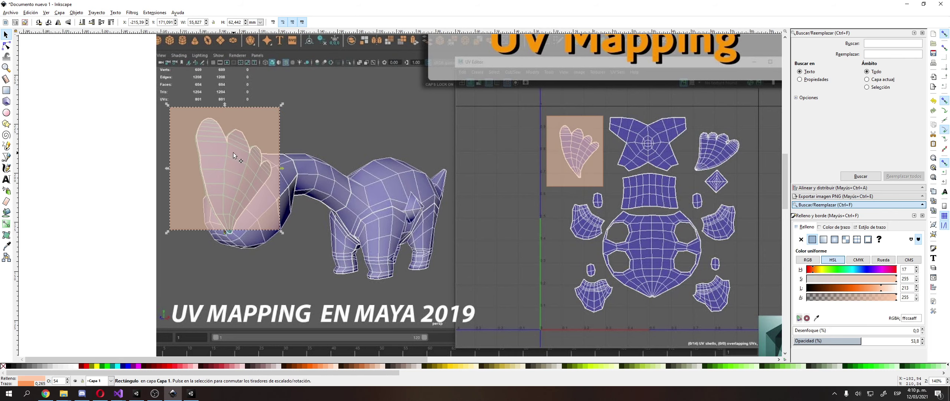
left_click_drag(235, 156, 236, 162)
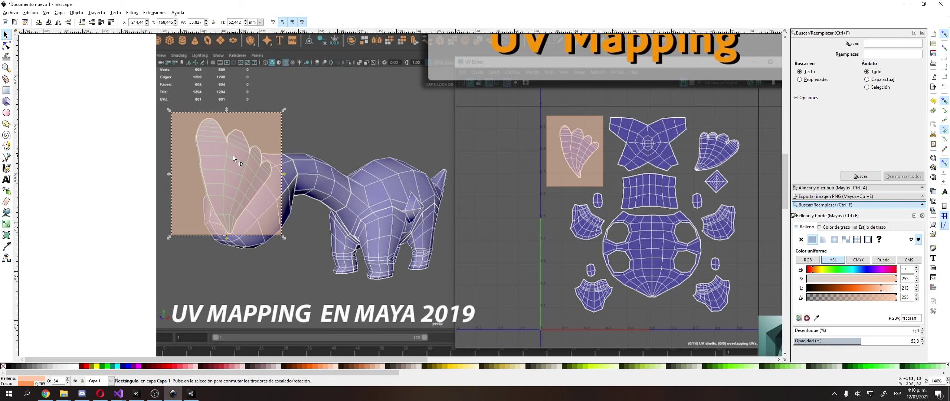
left_click_drag(214, 153, 214, 151)
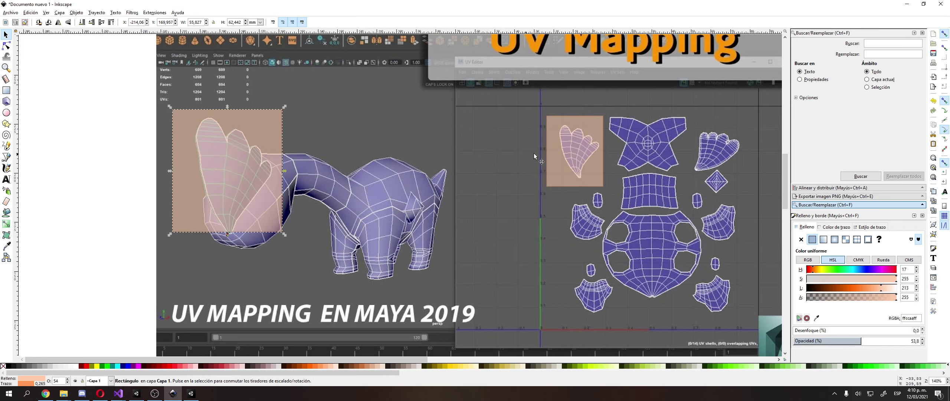
Move the smaller rectangle aside to uncover the fan-shaped UV piece
left_click(561, 150)
scroll(562, 149, "up", 3)
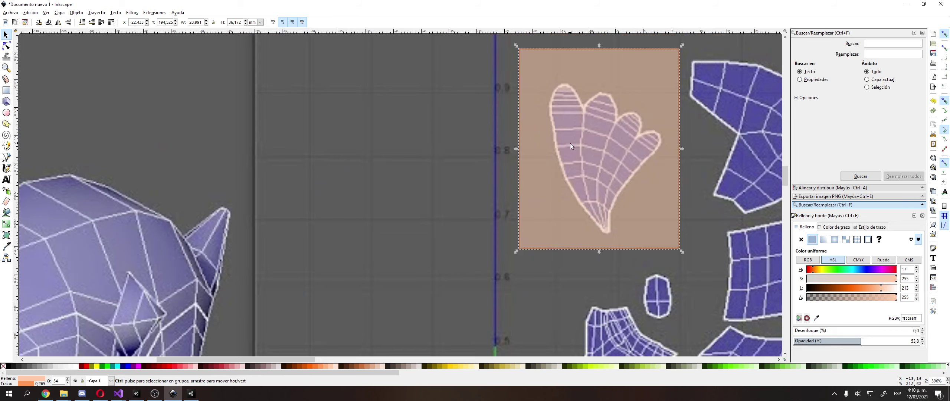
scroll(593, 131, "down", 1)
left_click_drag(593, 132, 270, 144)
scroll(285, 144, "up", 2)
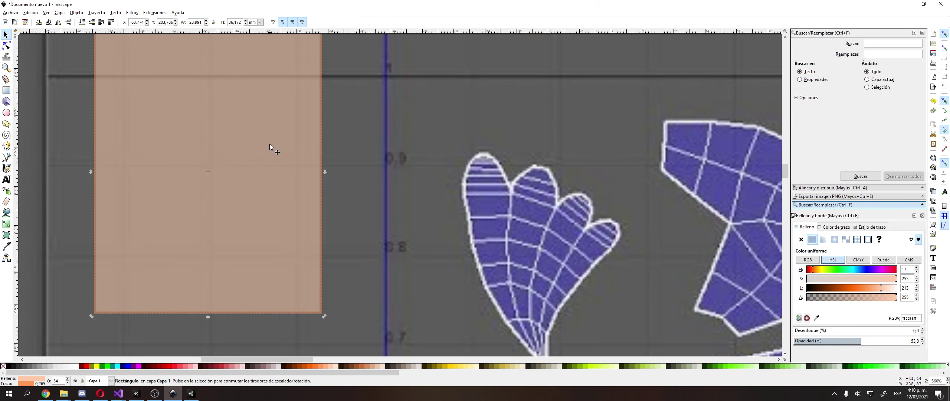
left_click(7, 191)
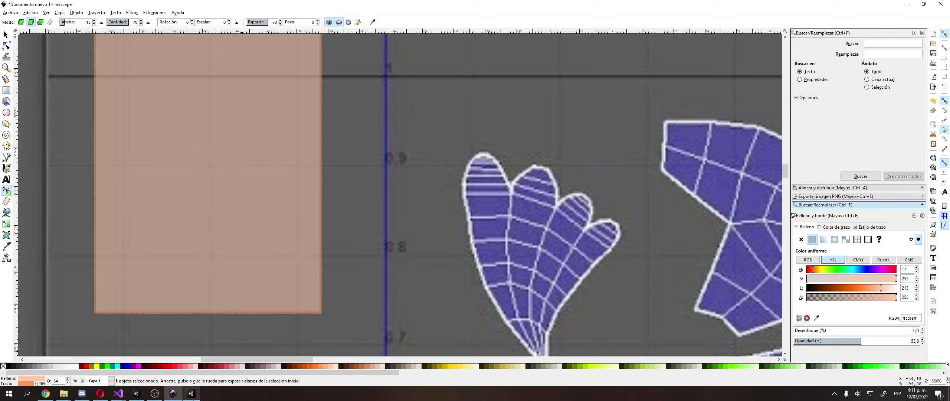
left_click(185, 366)
key("ctrl+z")
left_click_drag(483, 198, 509, 219)
key("ctrl+z")
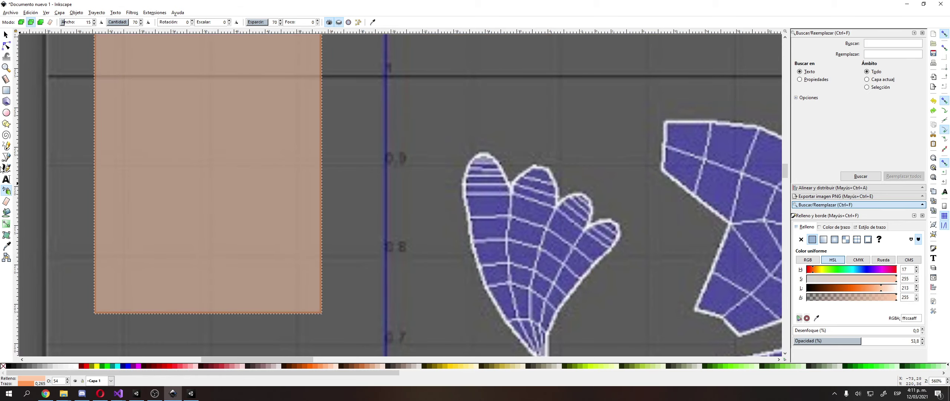
left_click(6, 146)
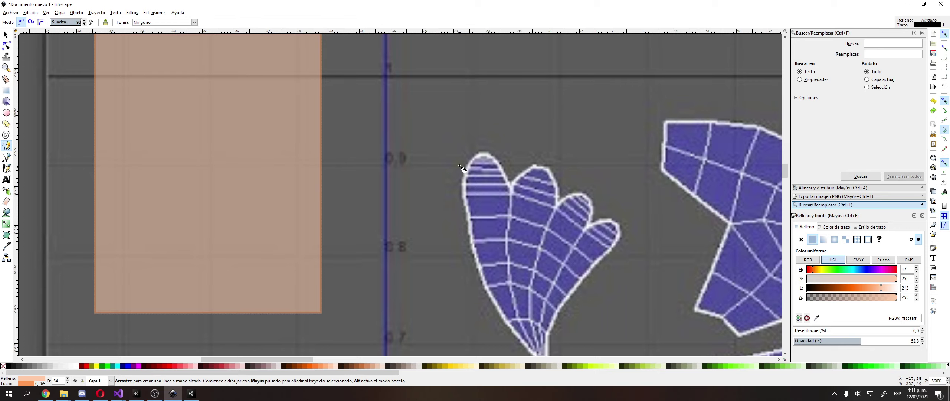
key("s")
Move the smaller rectangle back over the fan-shaped piece of the UV layout
left_click_drag(242, 120, 565, 192)
scroll(461, 159, "down", 2)
left_click_drag(487, 175, 468, 167)
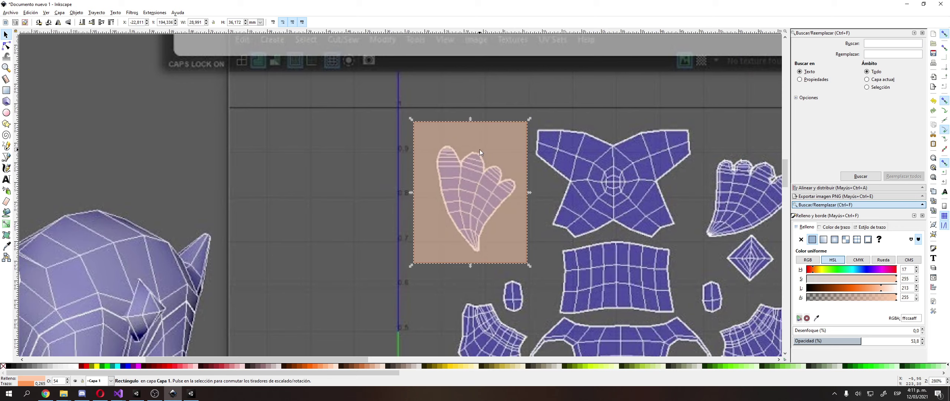
scroll(485, 131, "down", 2)
left_click_drag(429, 93, 395, 72)
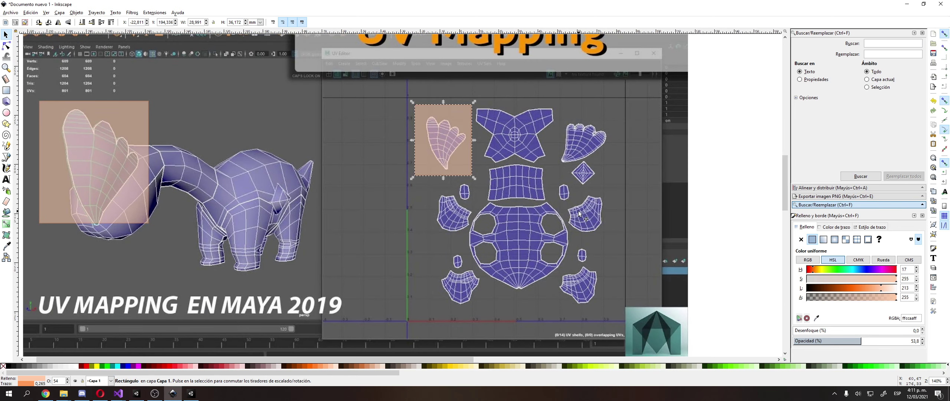
left_click_drag(470, 146, 574, 178)
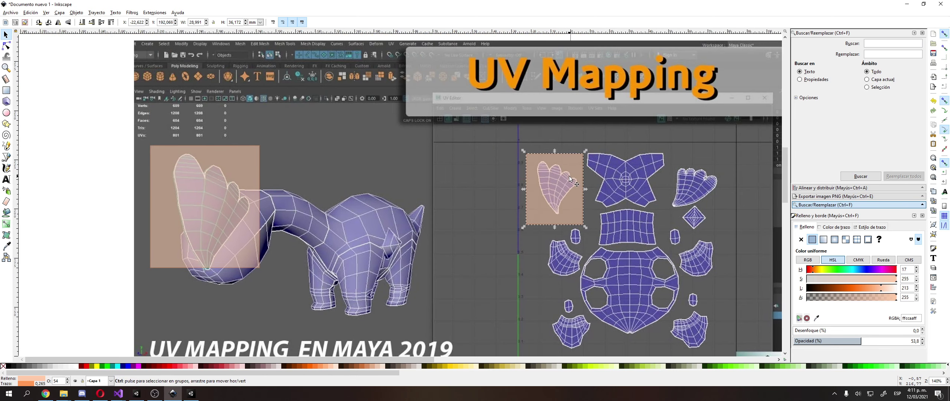
Reposition the larger rectangle slightly higher over the fan-shaped ear of the 3D model and deselect it
scroll(570, 177, "up", 4)
scroll(470, 191, "down", 2)
left_click_drag(230, 174, 750, 141)
left_click_drag(322, 175, 317, 212)
scroll(309, 191, "down", 1)
left_click(134, 195)
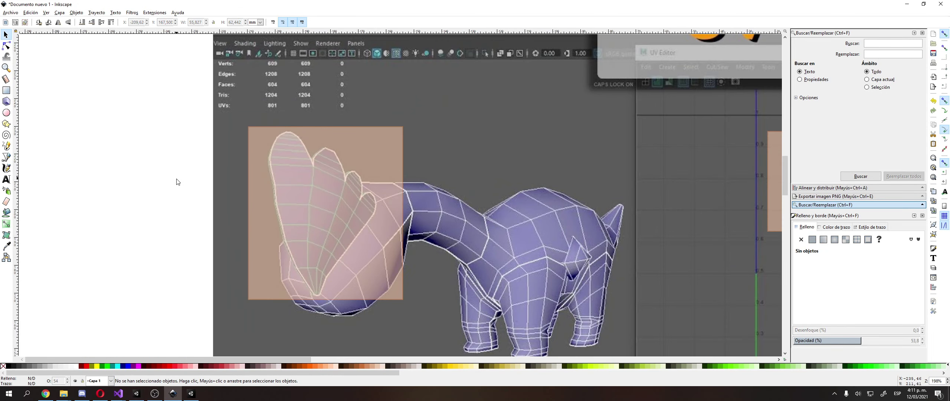
left_click_drag(393, 144, 413, 126)
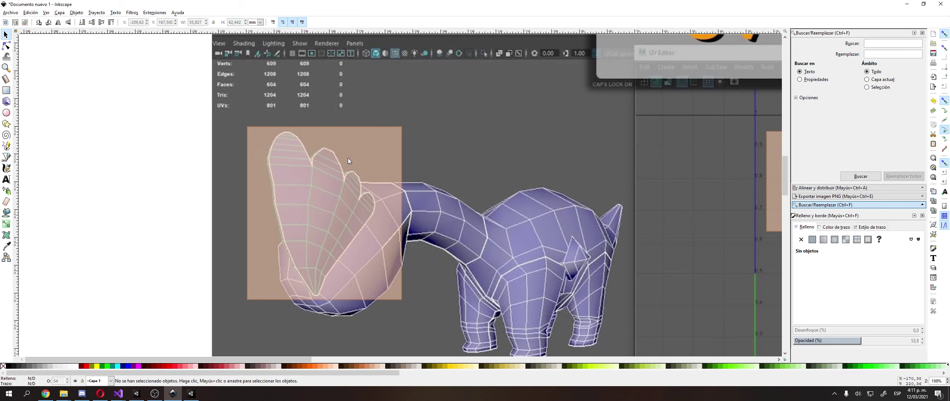
left_click_drag(299, 181, 297, 165)
left_click(128, 161)
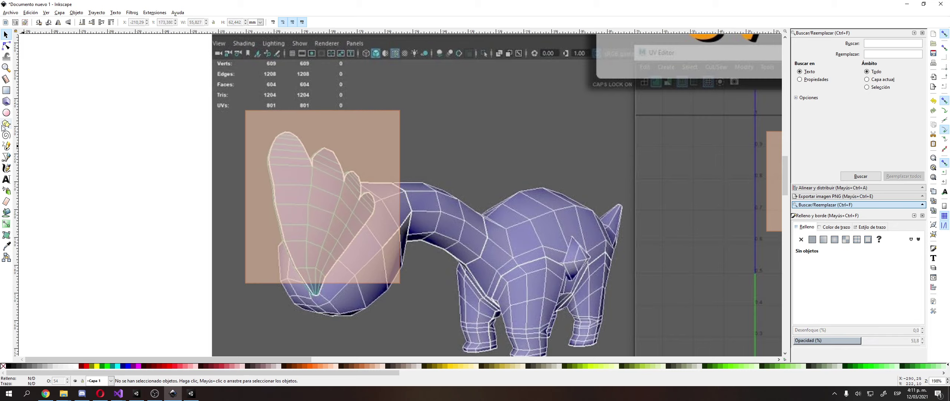
Draw a red circle about 3 mm across on the outer edge of the model's ear and set its opacity to 100%
left_click(6, 113)
scroll(341, 171, "up", 3)
left_click_drag(211, 133, 269, 153)
left_click_drag(188, 164, 211, 187)
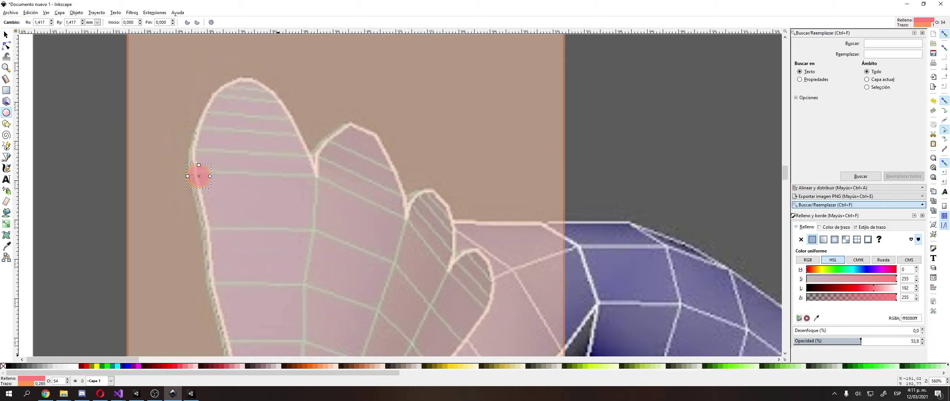
left_click_drag(861, 340, 922, 340)
key("s")
scroll(307, 206, "left", 4)
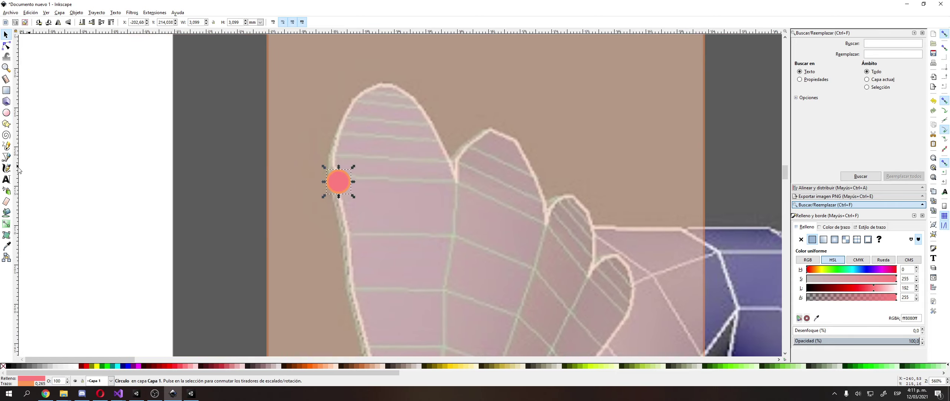
Add the text label "(x,y,z)" beside the red circle on the model's ear
left_click(6, 179)
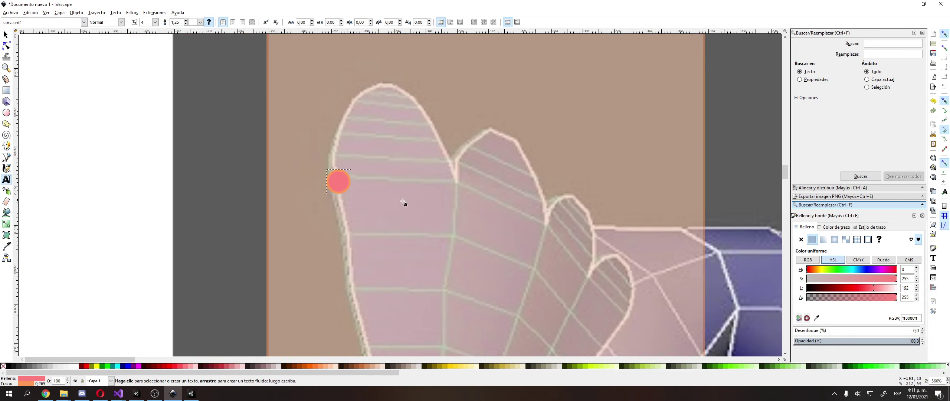
left_click(370, 180)
type("(x,")
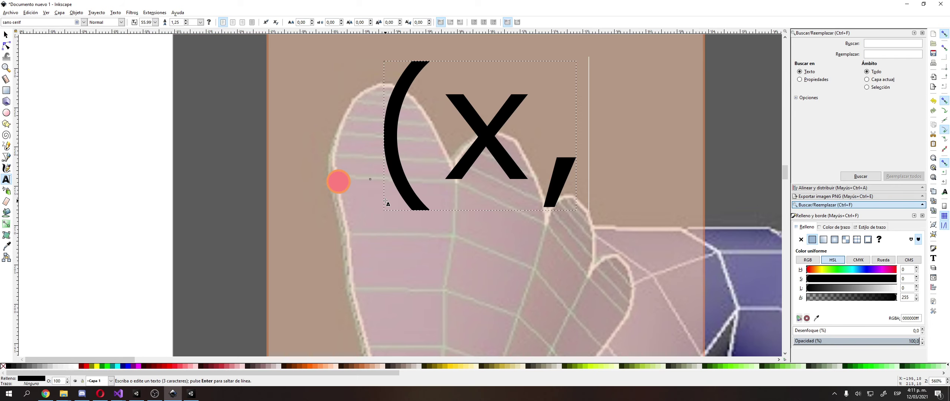
type("y,z)")
key("F1")
key("minus")
key("minus")
key("minus")
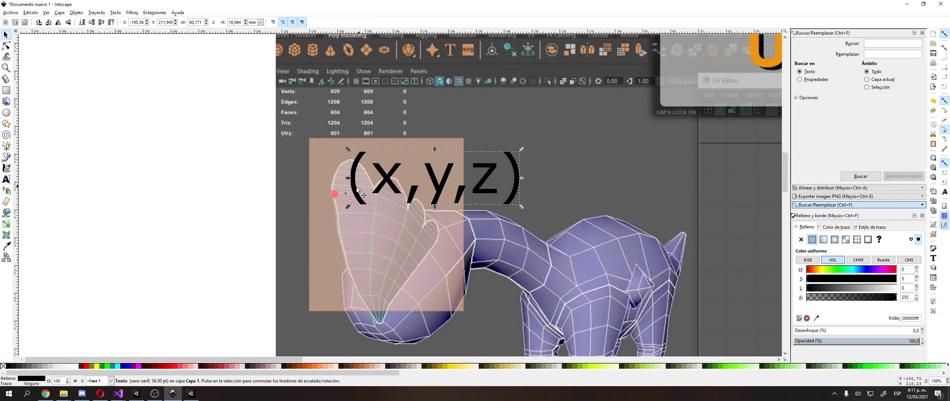
Shrink the "(x,y,z)" label to about 23 mm wide and place a duplicate over the fan-shaped piece of the UV layout
left_click_drag(291, 153, 499, 208)
key("ctrl+d")
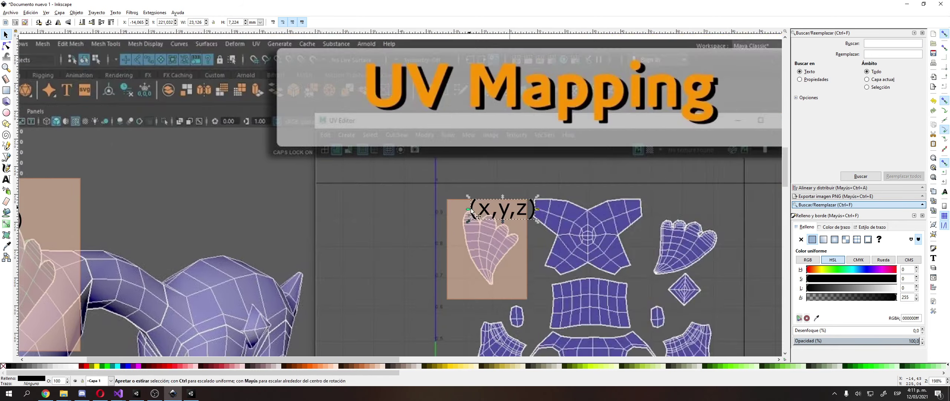
scroll(498, 208, "up", 4)
left_click_drag(433, 235, 621, 175)
scroll(620, 175, "up", 3)
scroll(558, 140, "down", 2)
left_click_drag(566, 126, 478, 143)
Change the duplicated label's text on the UV layout to "(i,j)"
double_click(471, 148)
key("BackSpace")
type("i")
key("Right")
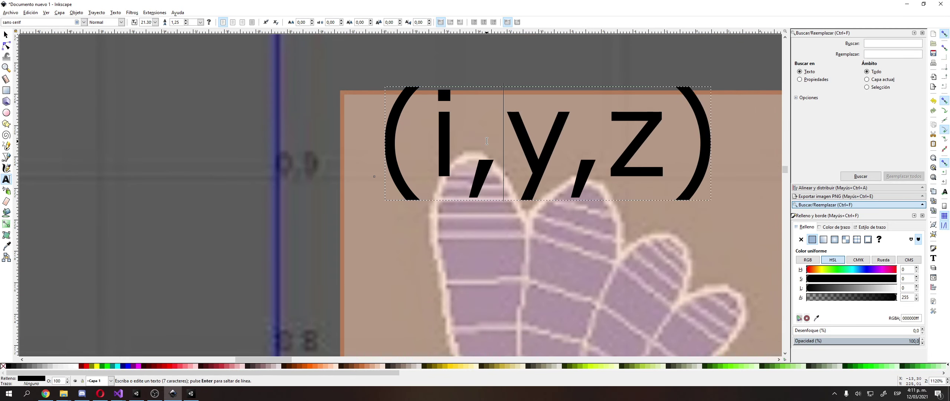
key("shift+Right")
key("shift+Right")
key("shift+Right")
type("j")
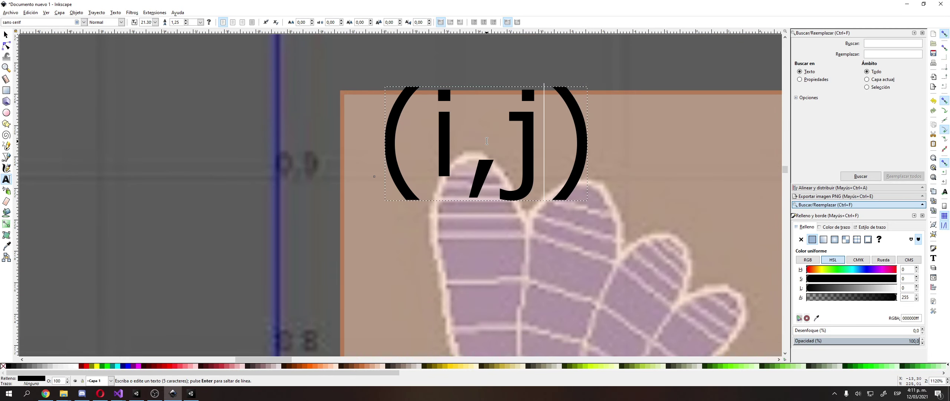
key("F1")
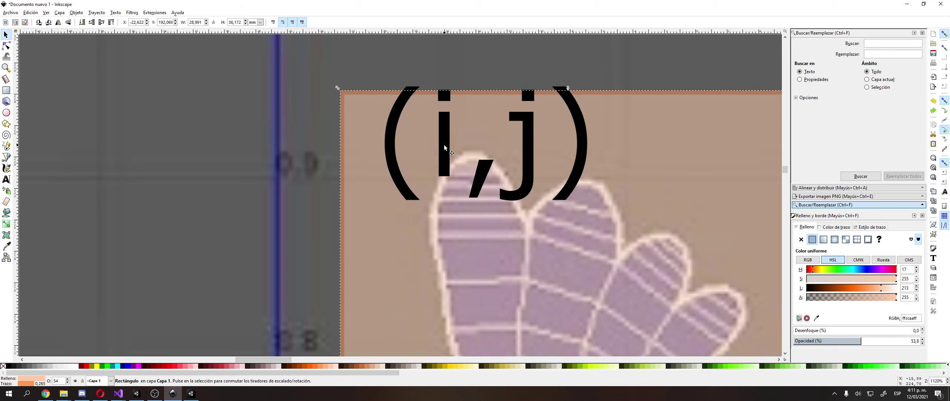
Reposition the "(i,j)" label beside the uppermost finger of the fan-shaped UV piece
left_click_drag(441, 146, 476, 175)
scroll(326, 94, "down", 3)
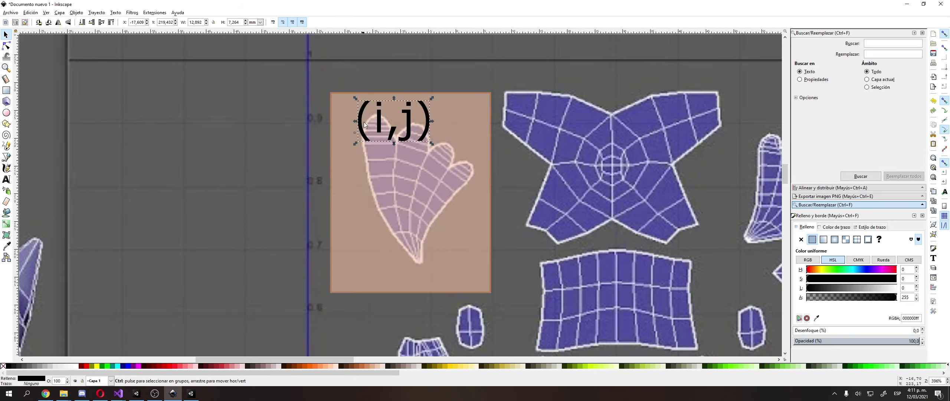
scroll(373, 129, "up", 3)
left_click_drag(384, 128, 504, 112)
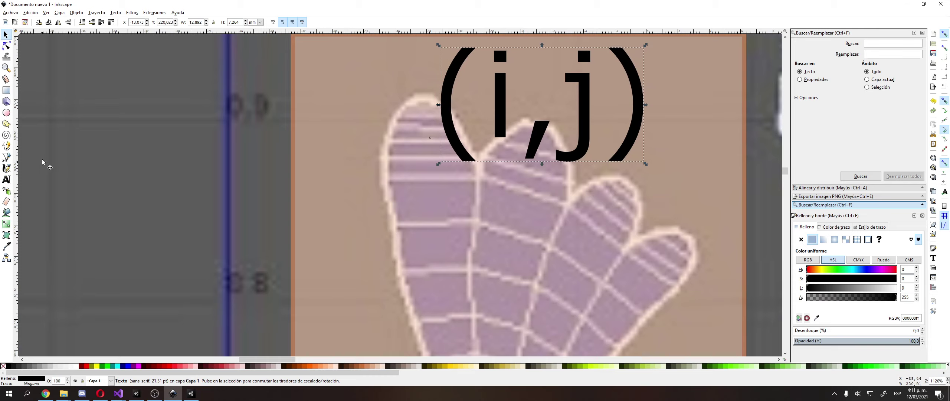
Draw a small red square about 2.5 mm wide on the outer edge of the fan-shaped UV piece and nudge it into place
left_click(6, 91)
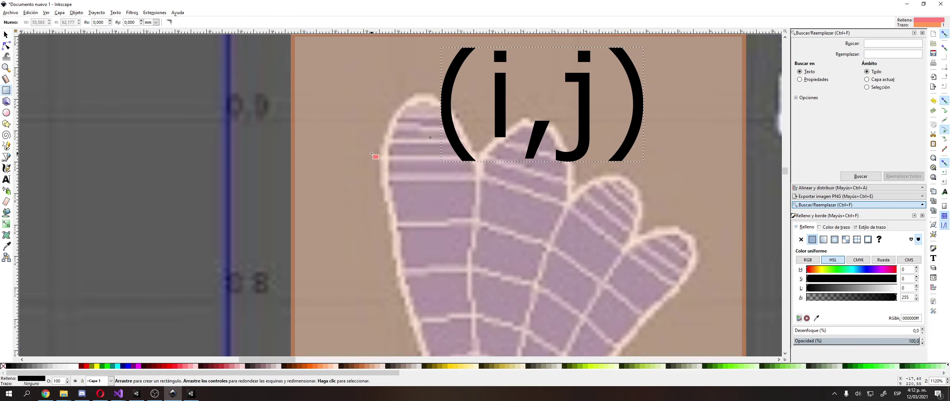
left_click_drag(379, 130, 415, 164)
key("s")
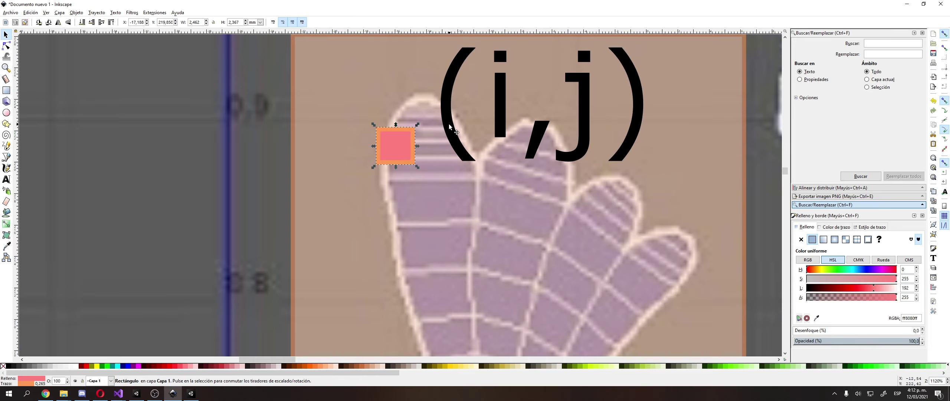
left_click_drag(449, 125, 432, 125)
Compare the square marker on the UV piece with the circle marker on the model's ear
scroll(484, 163, "down", 4)
left_click(255, 139)
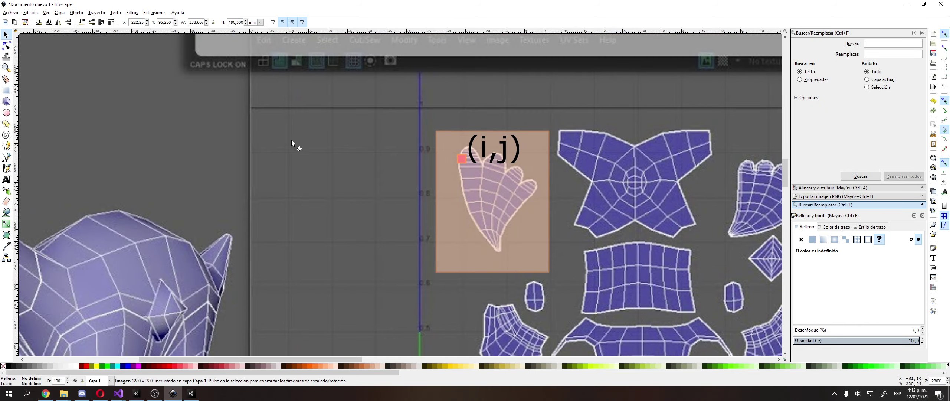
scroll(454, 150, "up", 2)
scroll(463, 149, "down", 6)
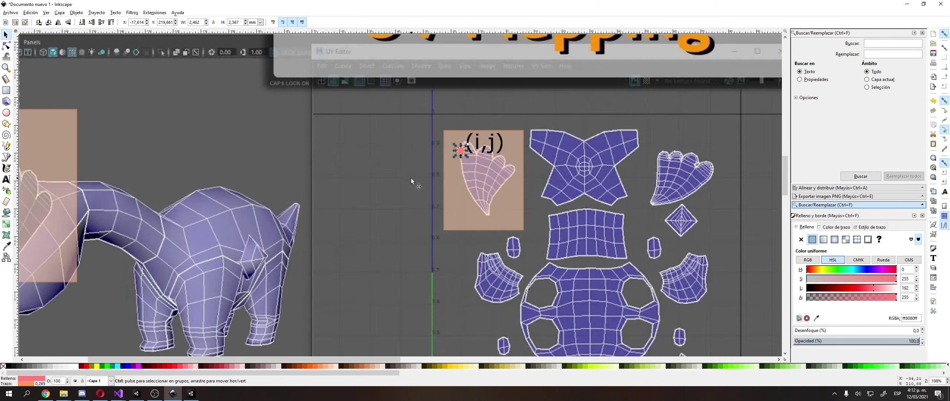
scroll(193, 160, "up", 6)
left_click(438, 147)
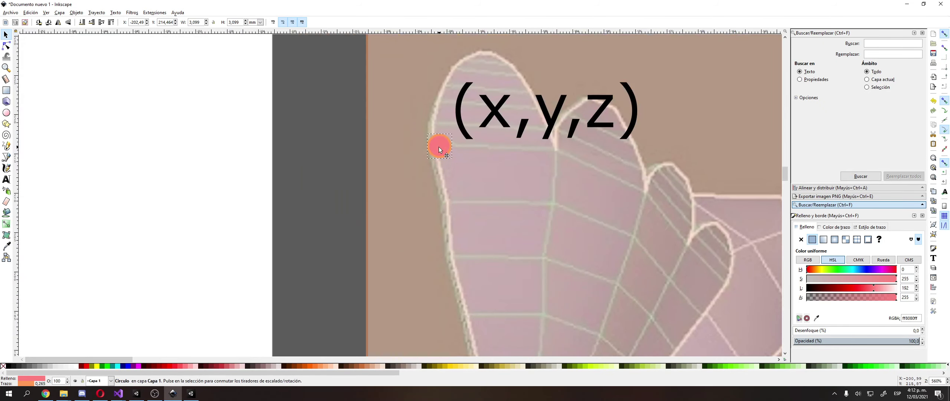
scroll(438, 148, "down", 4)
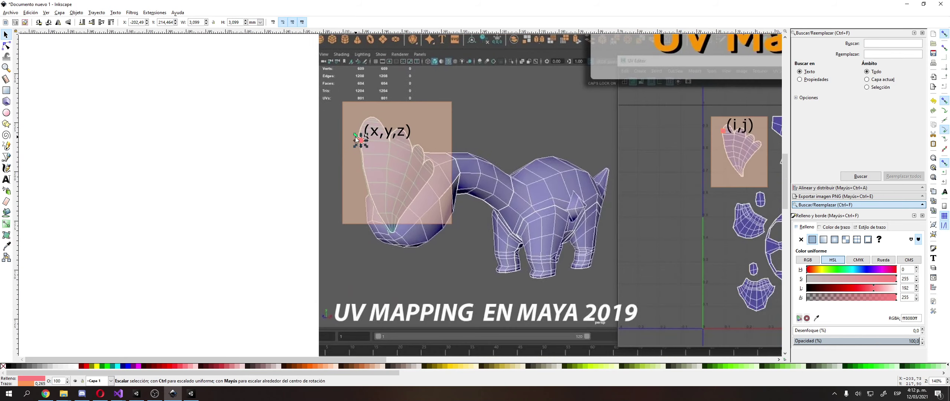
left_click(201, 138)
left_click_drag(294, 106, 200, 129)
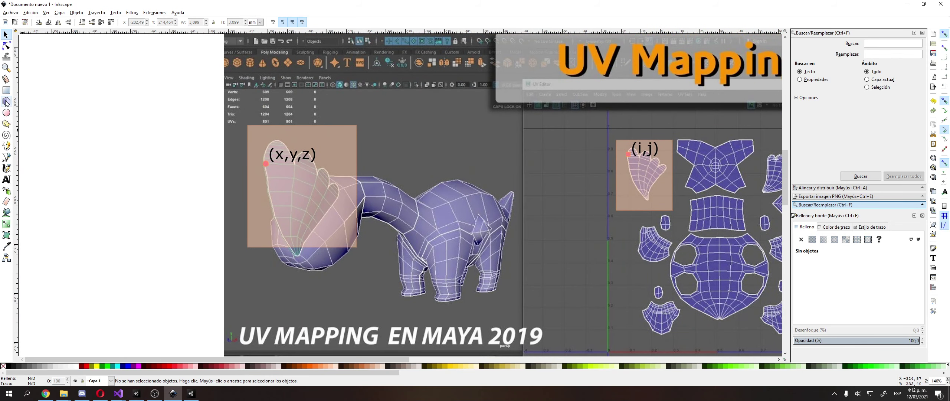
Add the text "UV Map" between the model's ear and the UV layout, above the model's back, and deselect it
left_click(6, 179)
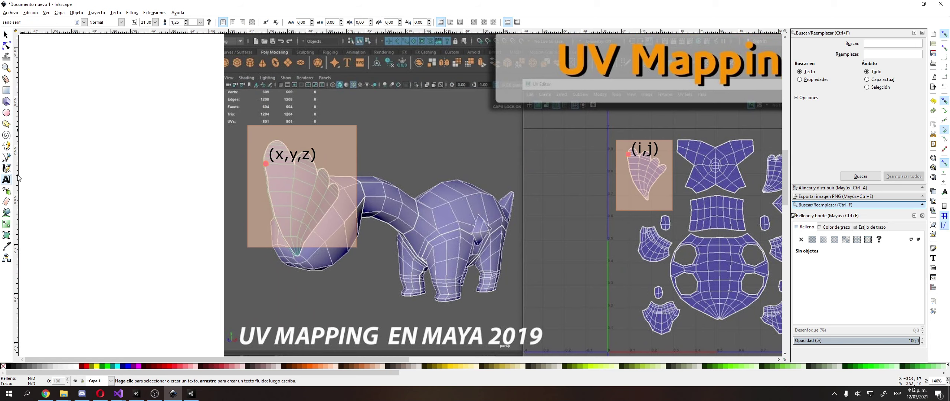
type("UV ")
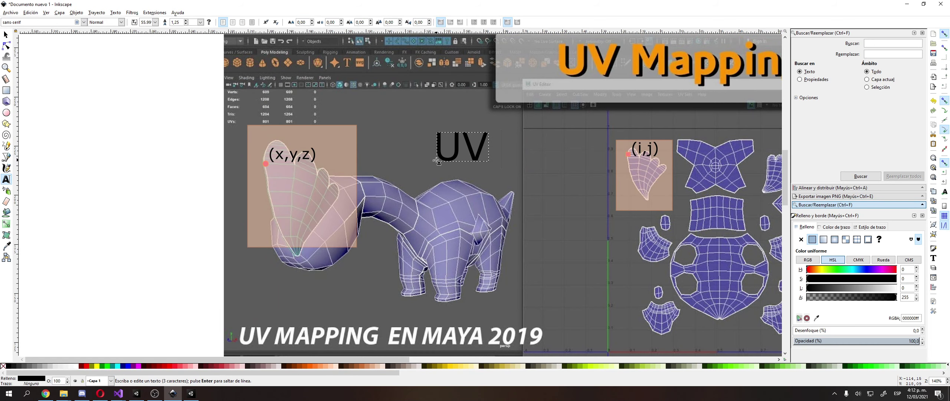
type("Map")
key("F1")
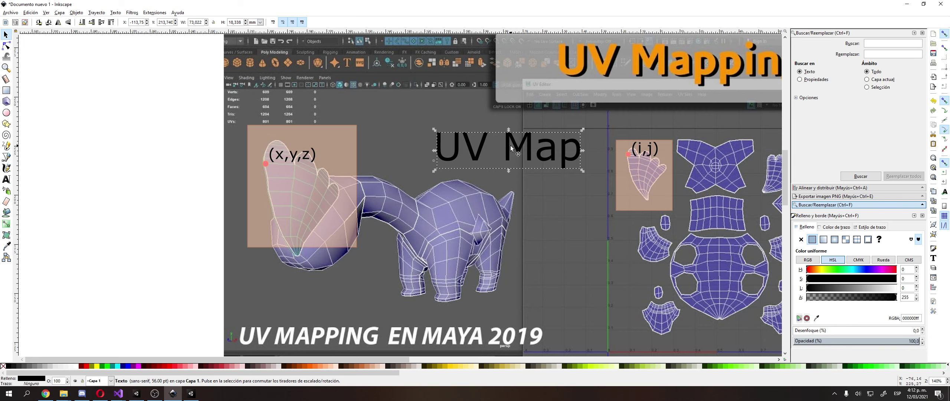
left_click_drag(517, 148, 498, 155)
key("Escape")
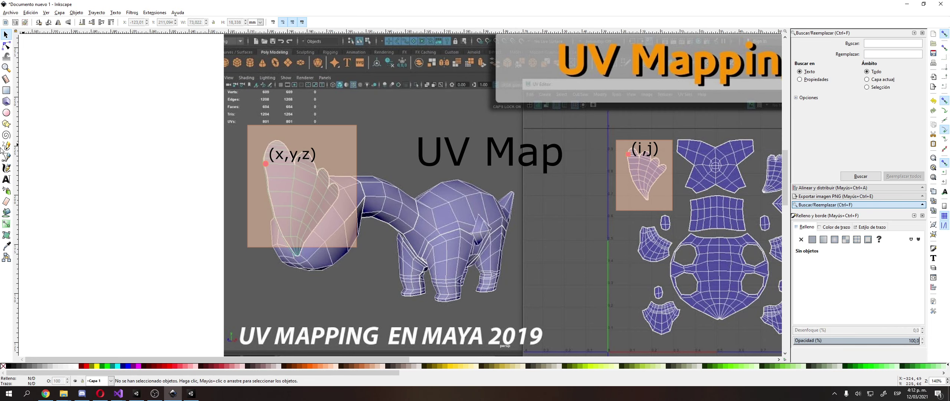
Draw a freehand curved arrow from the square marker on the UV piece to the circle marker on the model's ear
left_click(6, 146)
mouse_move(627, 156)
left_mouse_down()
mouse_move(464, 125)
mouse_move(284, 169)
left_mouse_up()
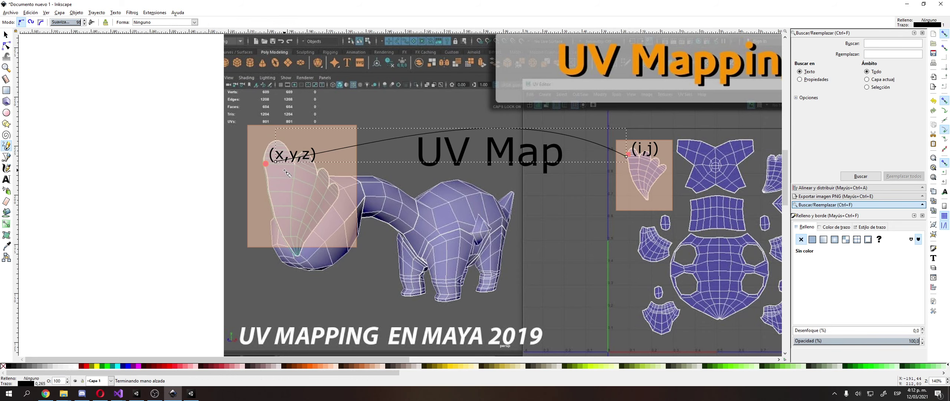
key("Escape")
key("s")
Shift the hooked arrowhead stroke slightly upward onto the end of the curve by the "(x,y,z)" label and deselect it
scroll(237, 154, "up", 4)
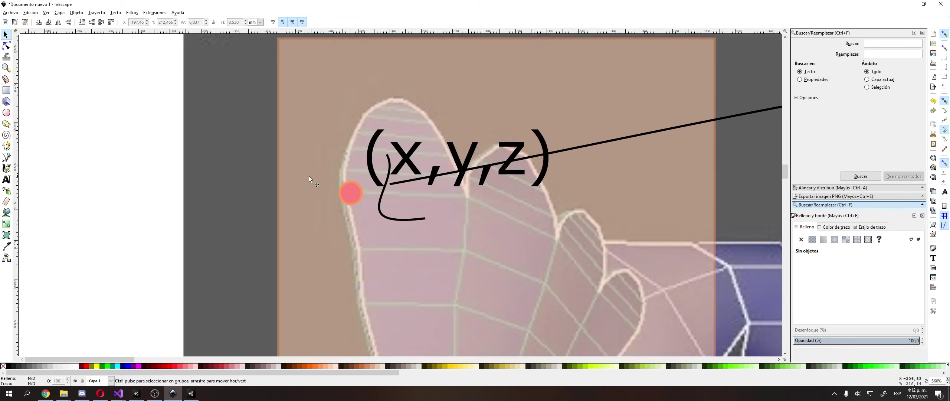
left_click(377, 202)
scroll(374, 184, "down", 1)
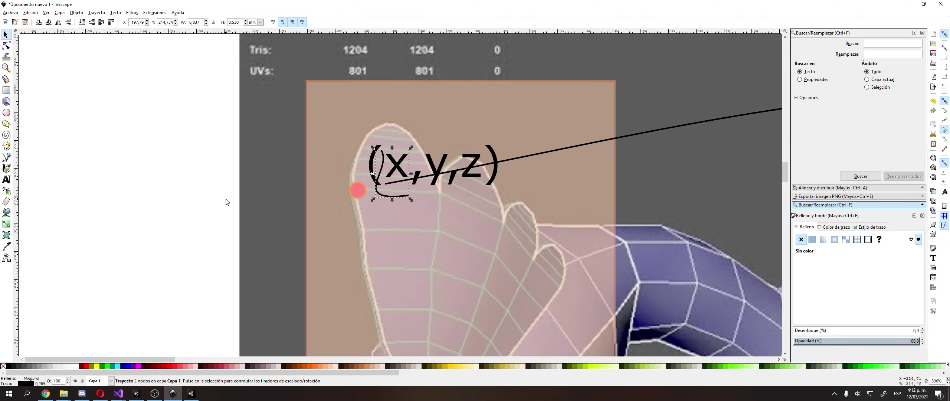
left_click(227, 201)
Examine how the annotated curve relates the ear on the 3D model to its piece in the UV layout
scroll(238, 193, "down", 4)
scroll(334, 175, "up", 3)
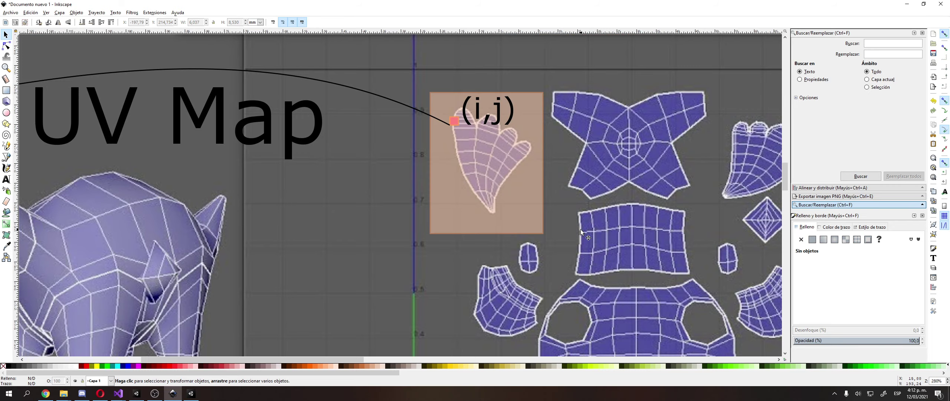
scroll(580, 229, "down", 2)
left_click_drag(340, 200, 536, 168)
scroll(407, 184, "up", 2)
left_click(393, 188)
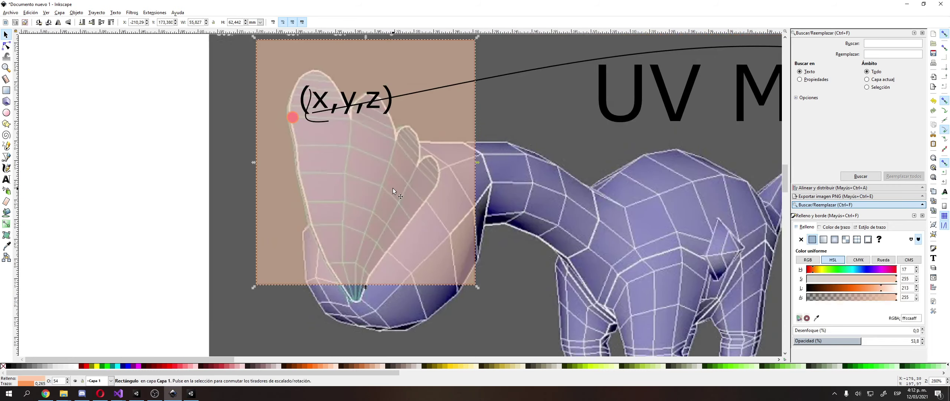
scroll(393, 188, "down", 2)
left_click_drag(390, 187, 230, 208)
scroll(360, 177, "up", 1)
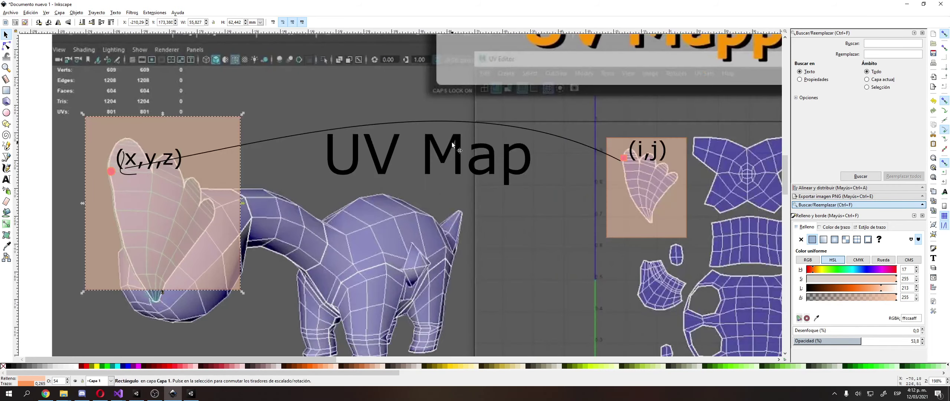
left_click(452, 142)
scroll(452, 142, "up", 2)
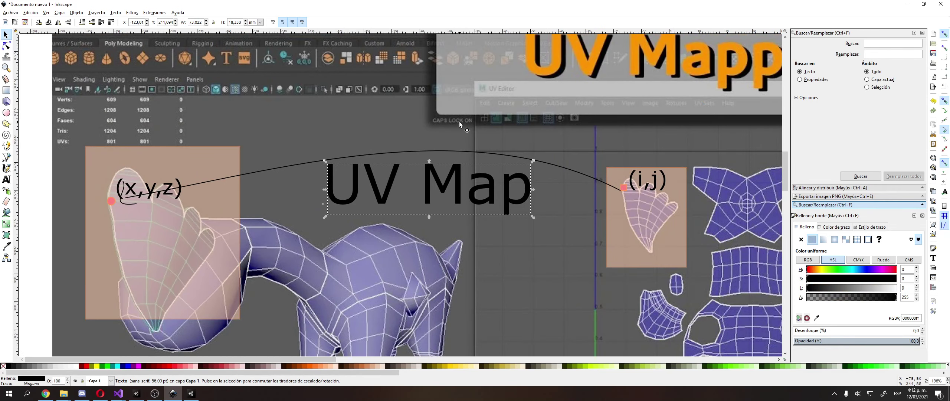
Switch to the Unity editor, search the Package Manager for "probuil", and close the Package Manager
left_click(137, 393)
left_click(209, 14)
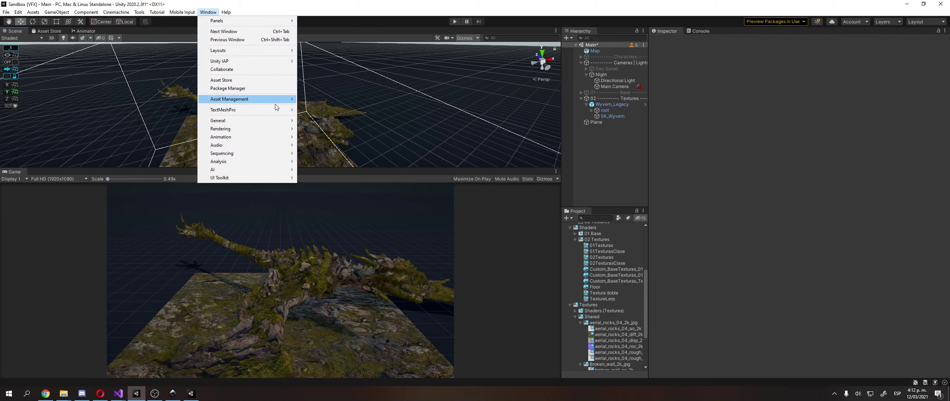
left_click(245, 90)
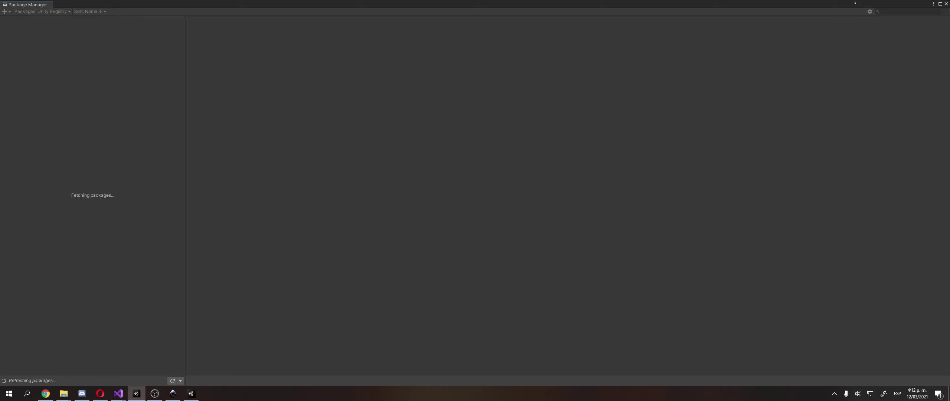
left_click(884, 15)
type("probuil")
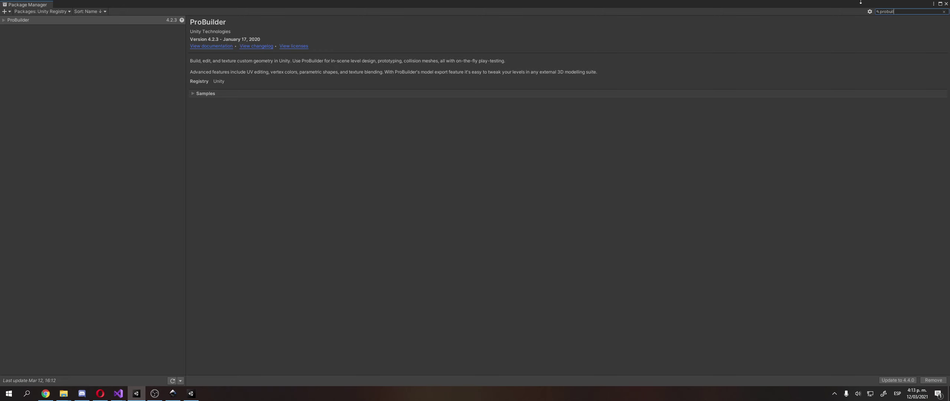
left_click_drag(860, 2, 785, 108)
left_click(818, 110)
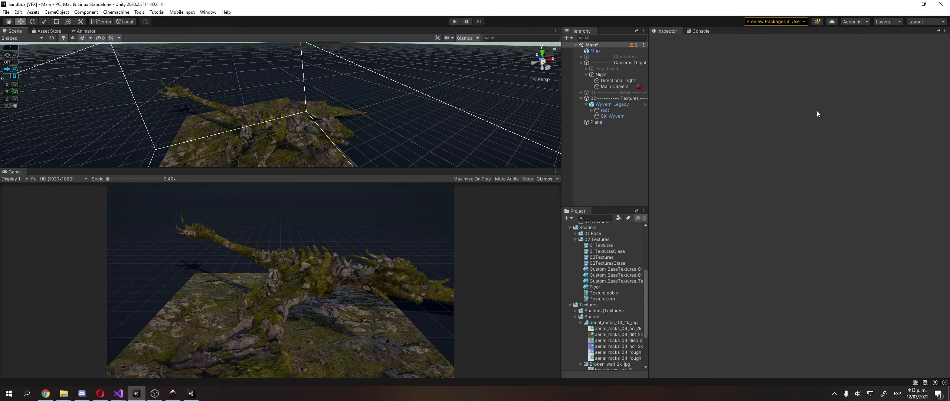
Open the ProBuilder window
left_click(208, 12)
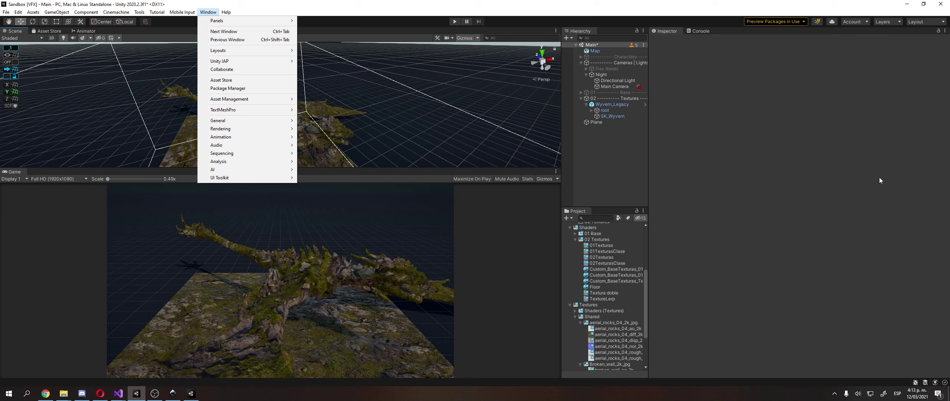
left_click(151, 27)
left_click(140, 12)
mouse_move(159, 31)
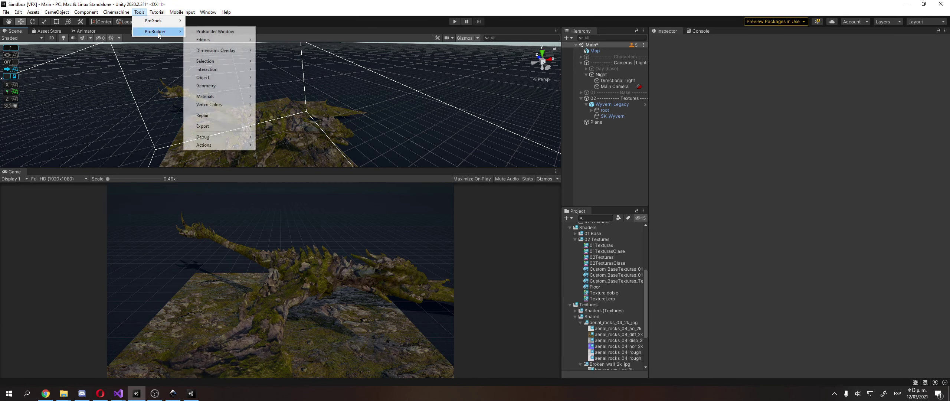
left_click(216, 32)
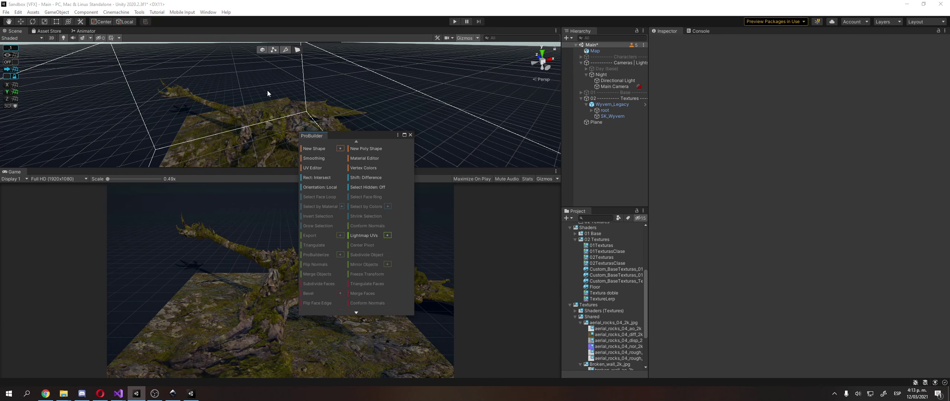
Build a ProBuilder stair shape with width 2, height 1 and depth 1.5 beside the wyvern
left_click_drag(327, 108, 289, 108)
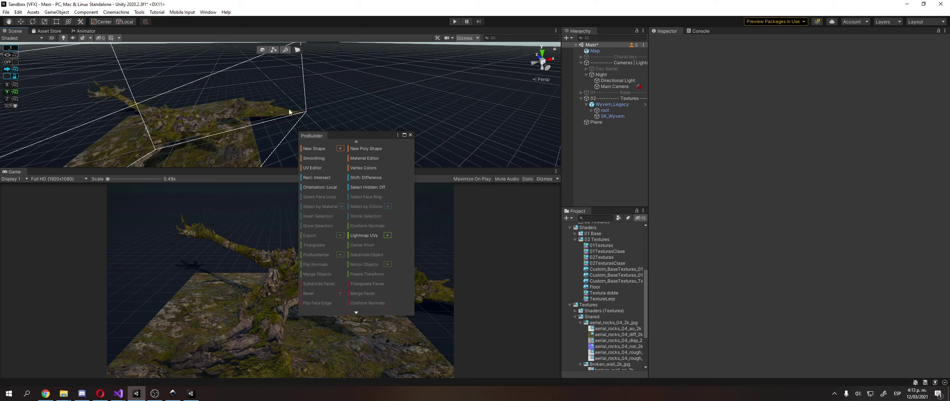
left_click(340, 148)
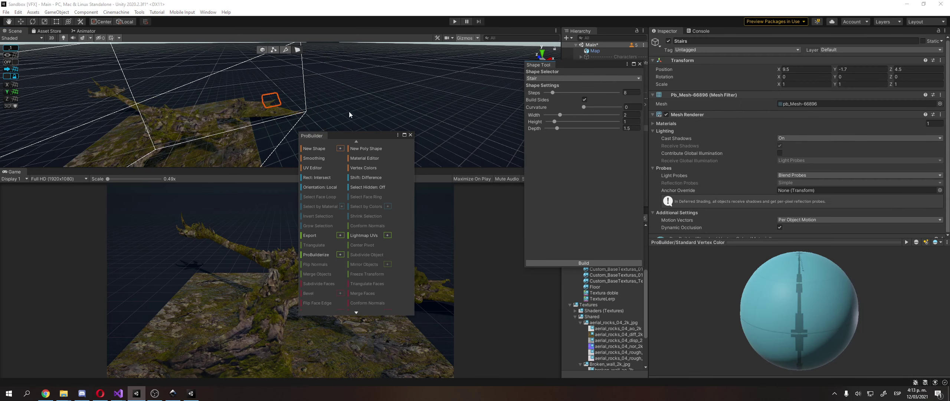
scroll(259, 78, "up", 3)
left_click_drag(261, 80, 284, 112)
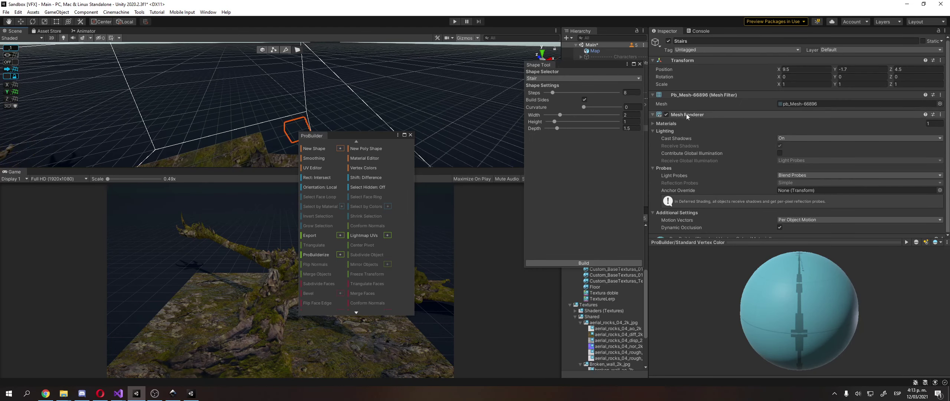
left_click(604, 263)
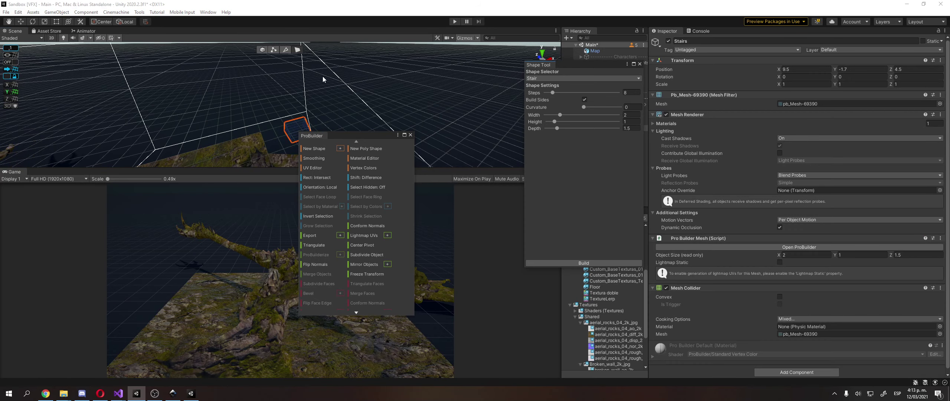
Return ProBuilder to object selection, clear the current selection, and move the Shape Tool window off the Hierarchy
left_click(271, 51)
left_click_drag(297, 86, 270, 89)
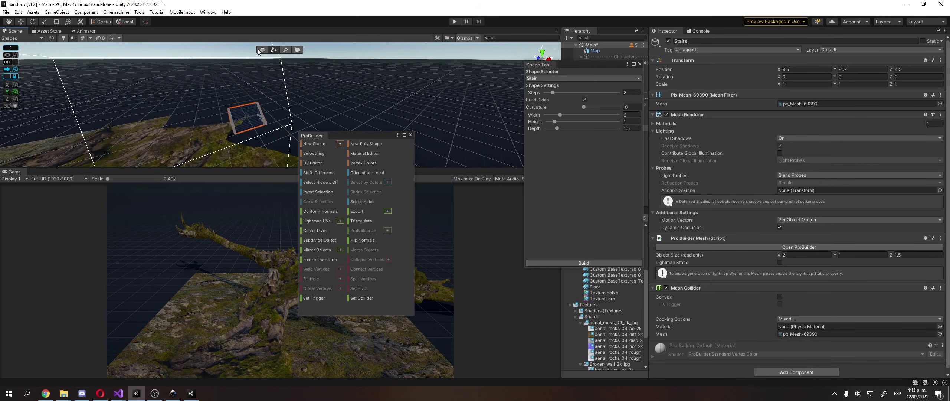
left_click(260, 50)
key("Delete")
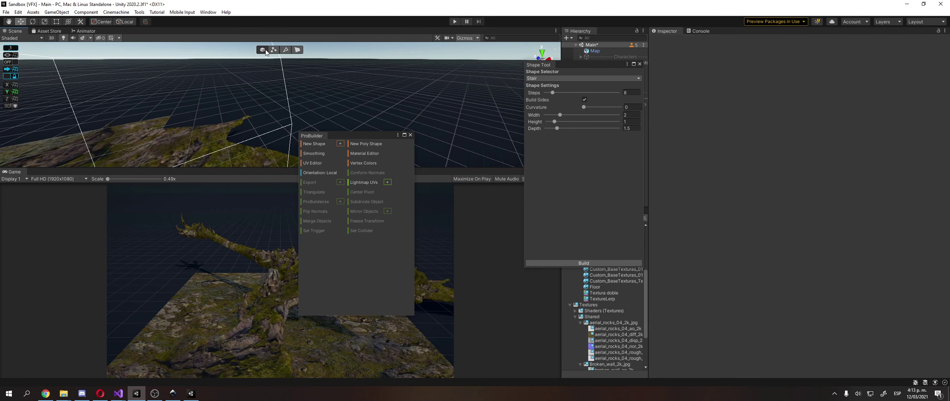
left_click_drag(598, 64, 768, 94)
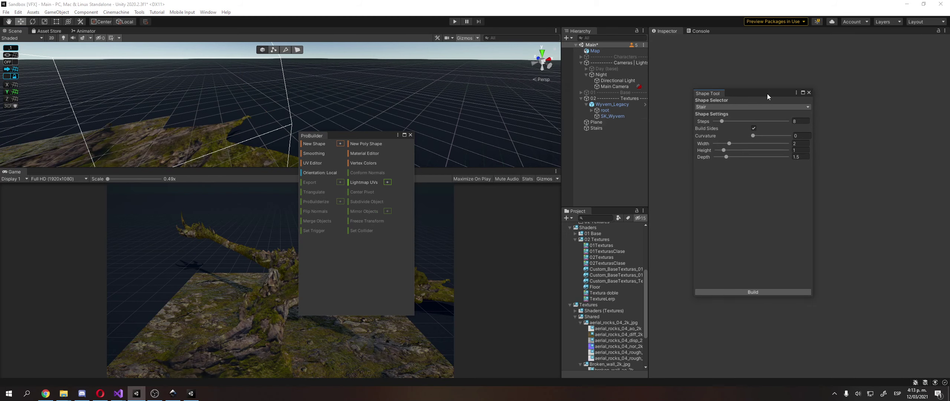
Select the Stairs object and raise it to a Y position of about 0.57
left_click(631, 128)
left_click_drag(245, 92, 241, 61)
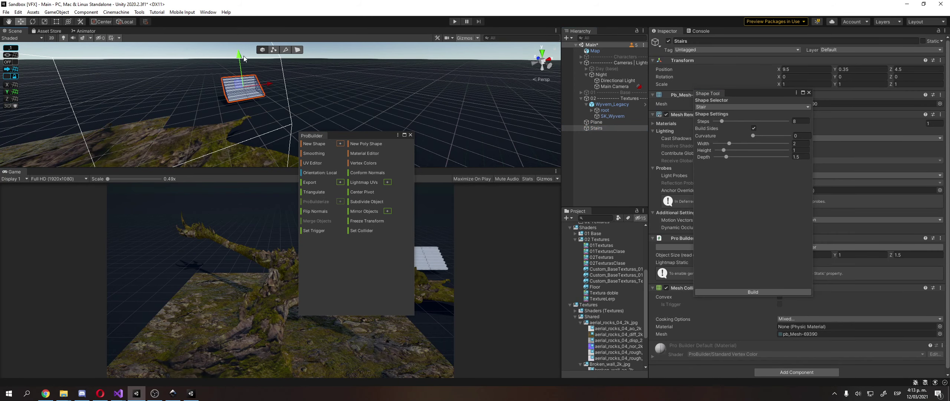
key("f")
left_click_drag(331, 121, 309, 96)
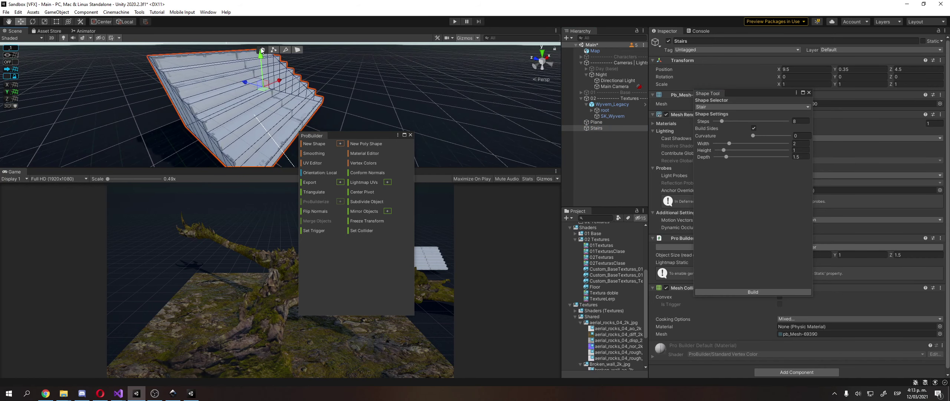
left_click_drag(260, 58, 259, 48)
left_click_drag(267, 96, 229, 88)
Reshape the stairs in face selection mode by moving faces near the top, bringing the object height to about 1.26
left_click(296, 51)
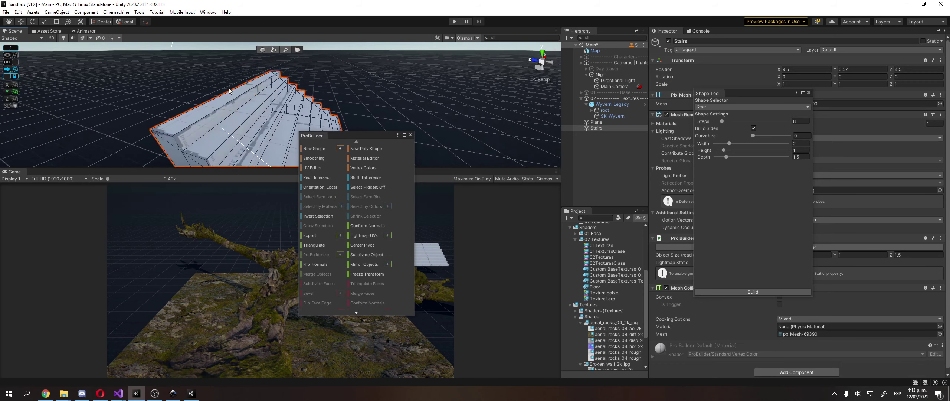
left_click(245, 111)
left_click_drag(264, 67, 264, 68)
scroll(263, 68, "down", 3)
left_click(268, 101)
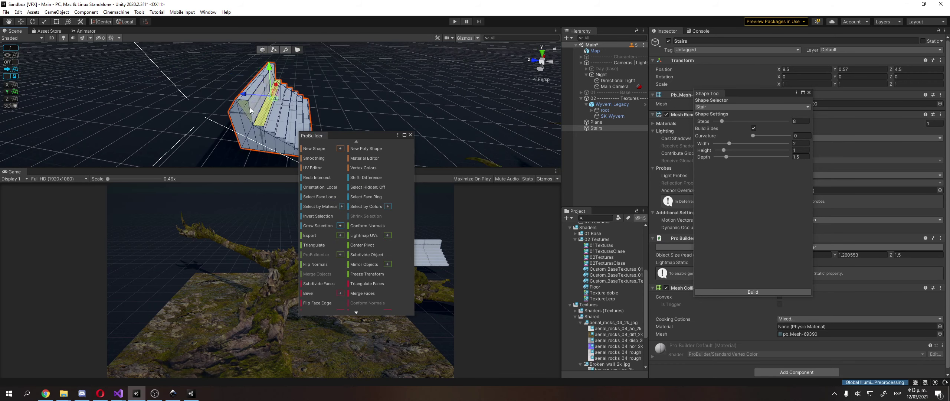
left_click(256, 106)
left_click_drag(241, 92, 246, 86)
left_click_drag(246, 87, 234, 86, "alt")
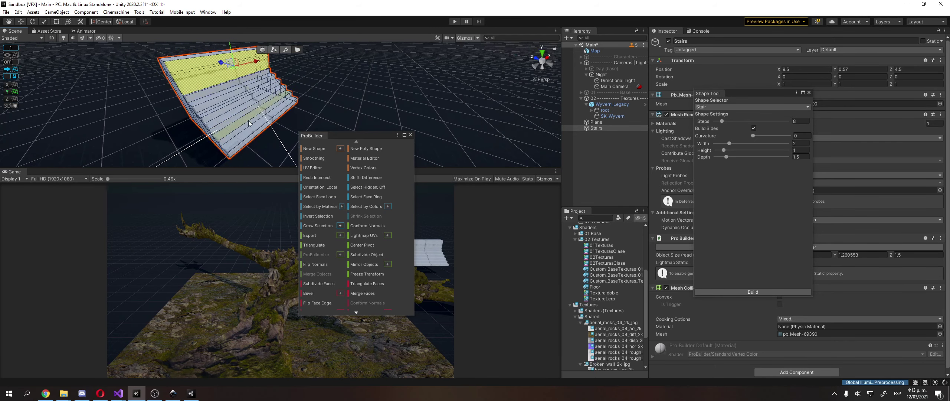
left_click_drag(248, 121, 327, 110, "alt")
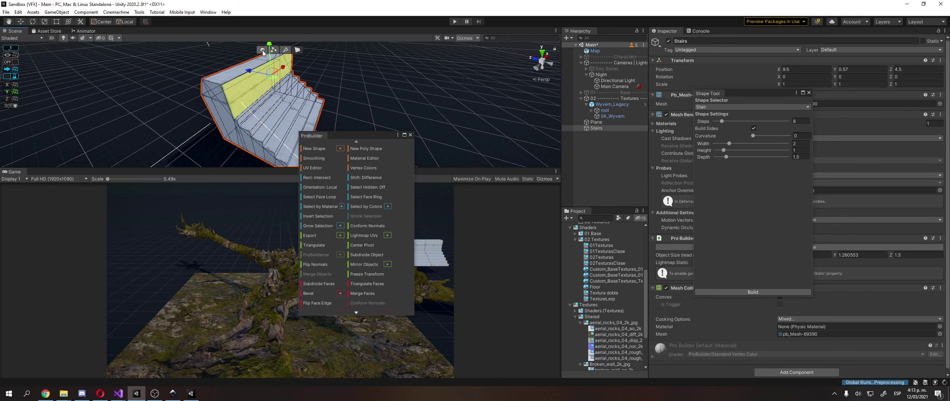
Return to object selection, open the ProBuilder UV Editor, and show the UV layout of the stairs
left_click(263, 50)
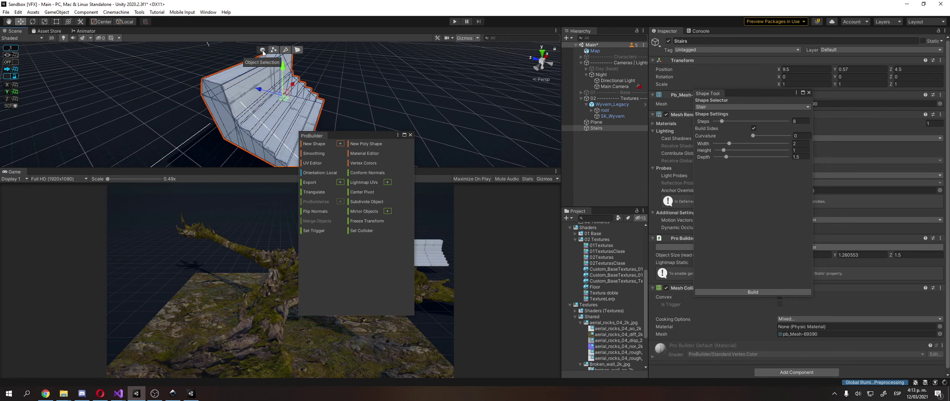
left_click(264, 139)
left_click(314, 163)
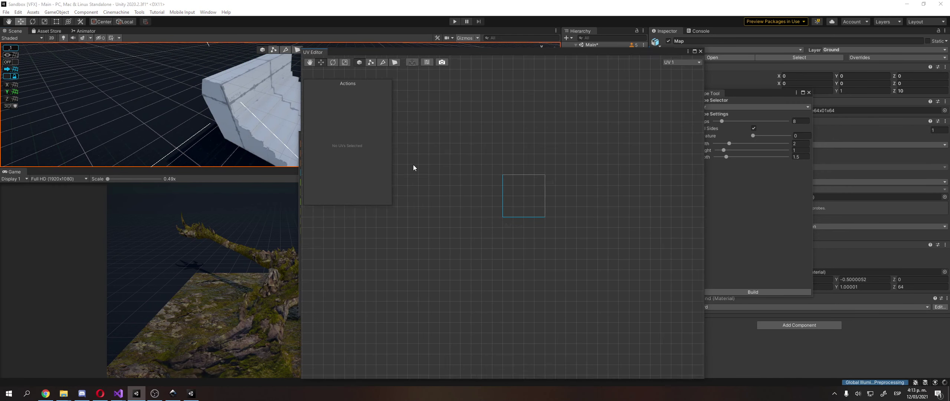
left_click(247, 98)
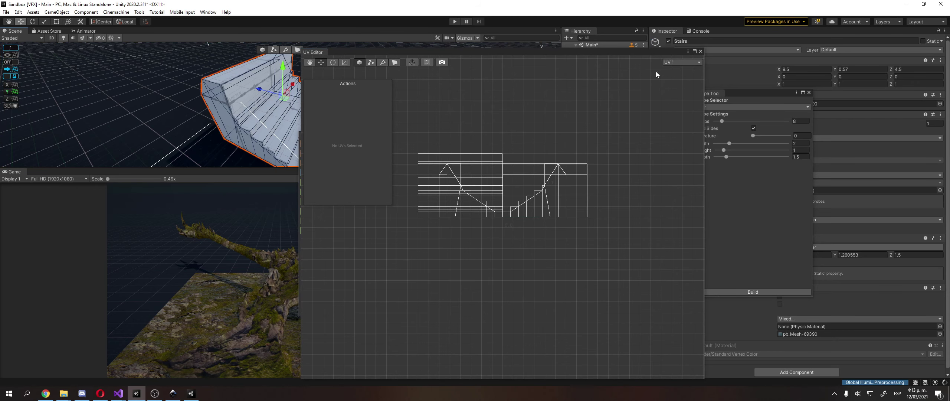
scroll(487, 136, "up", 2)
scroll(522, 136, "down", 2)
scroll(510, 153, "up", 3)
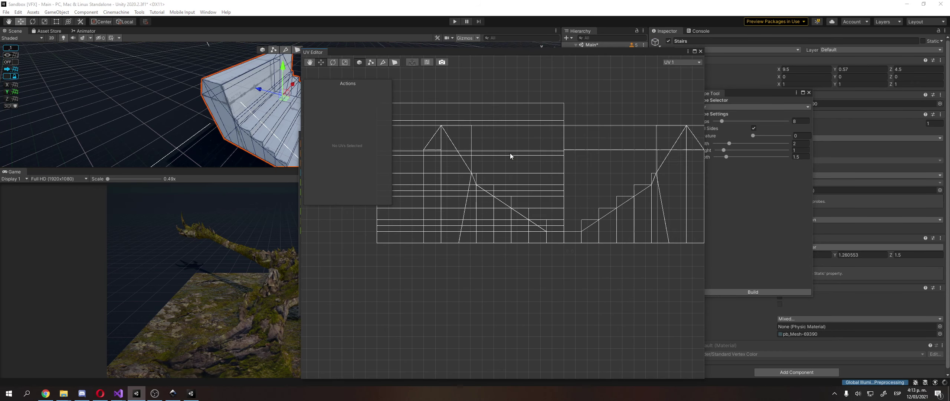
scroll(656, 212, "down", 1)
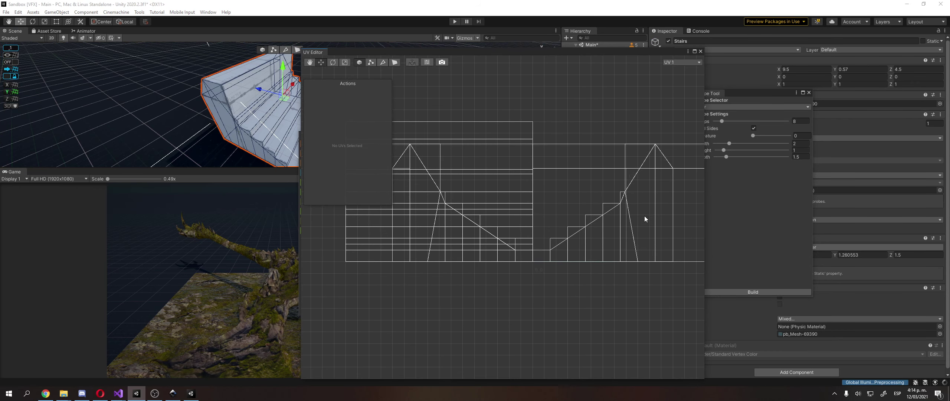
scroll(644, 216, "down", 1)
Set the UV Editor to face selection and move its window clear of the stairs in the Scene view
left_click(324, 64)
key("q")
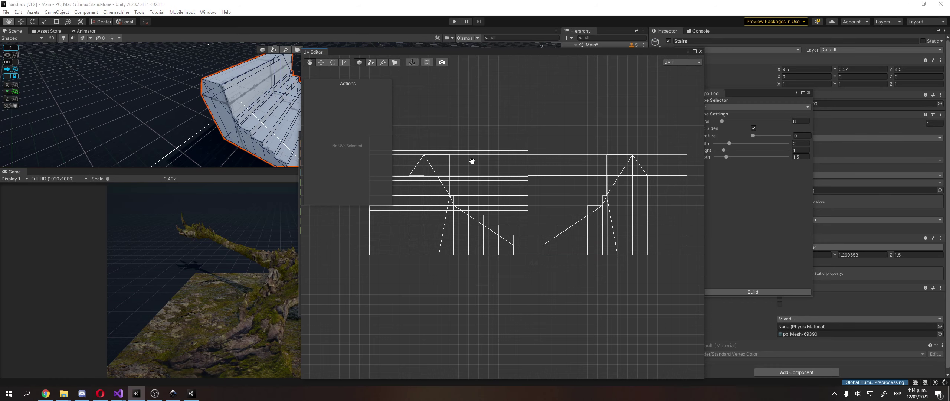
left_click_drag(517, 182, 512, 212)
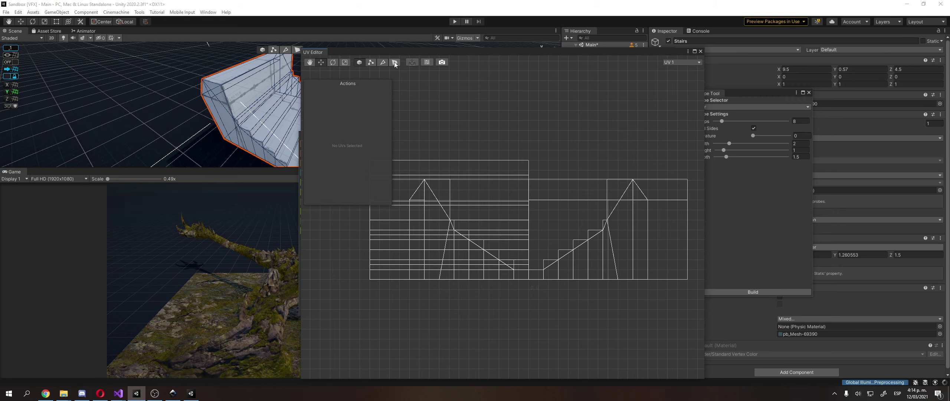
left_click(450, 219)
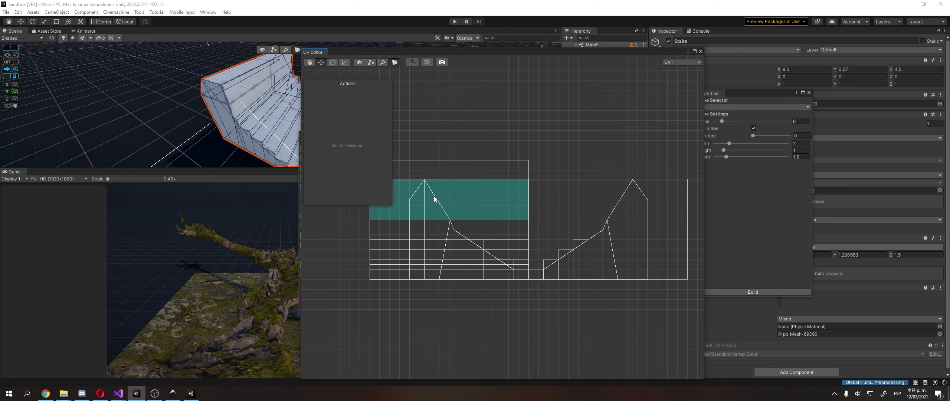
left_click(531, 110)
left_click_drag(524, 52, 682, 85)
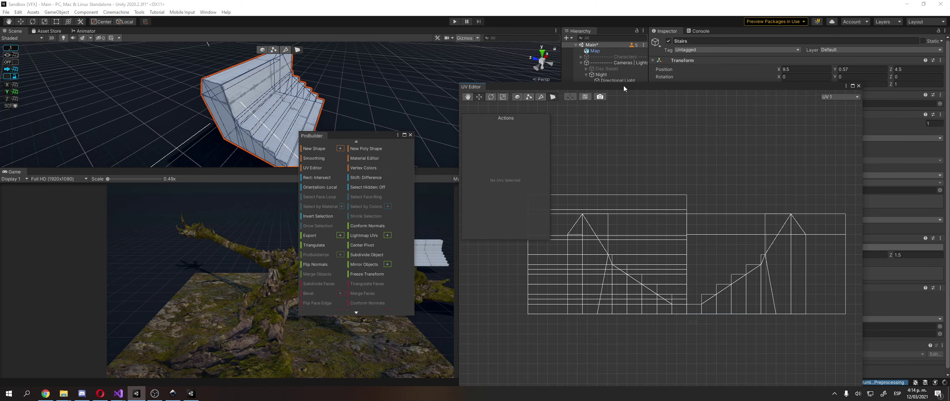
left_click_drag(624, 88, 572, 76)
scroll(616, 165, "down", 3)
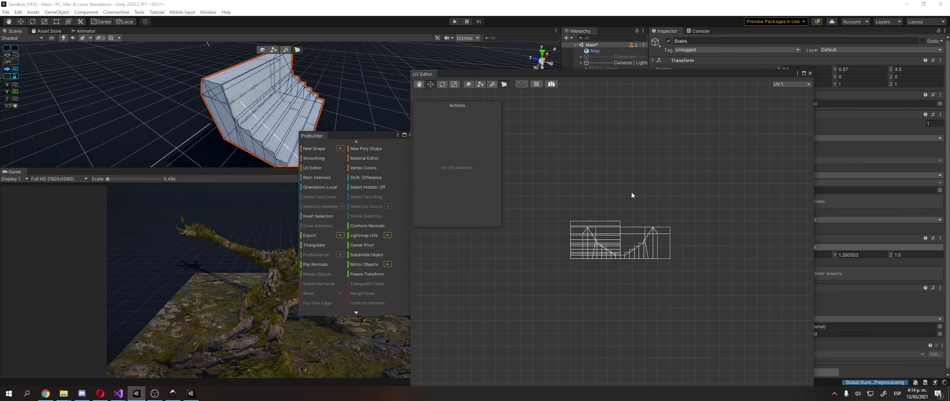
scroll(590, 237, "up", 5)
Examine which stair faces correspond to the individual UV pieces by selecting pieces of the layout one at a time
left_click(603, 242)
left_click_drag(590, 237, 651, 249)
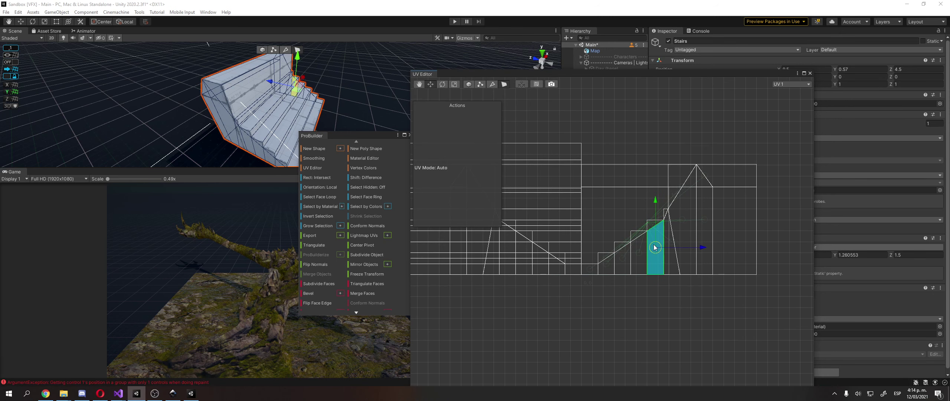
left_click(610, 188)
left_click(609, 185)
left_click_drag(610, 184, 674, 172)
left_click(631, 145)
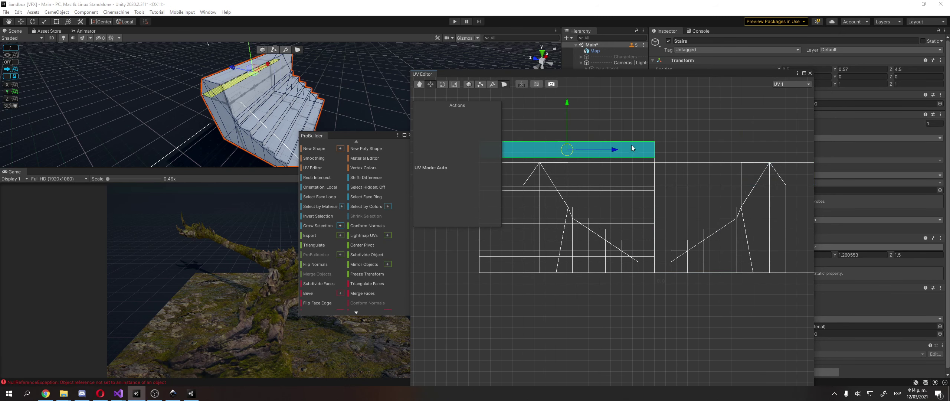
left_click(708, 174)
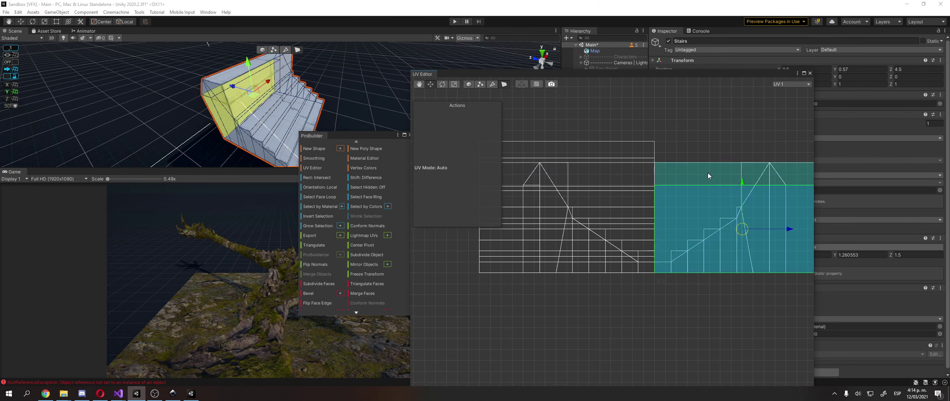
left_click_drag(714, 173, 729, 175)
left_click(597, 204)
left_click(627, 191)
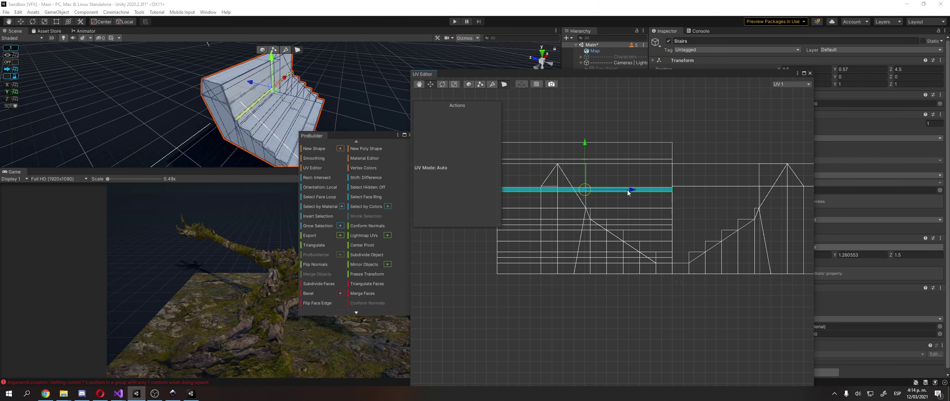
left_click(626, 174)
left_click(625, 151)
scroll(609, 163, "down", 1)
left_click(636, 126)
left_click_drag(692, 188, 649, 190)
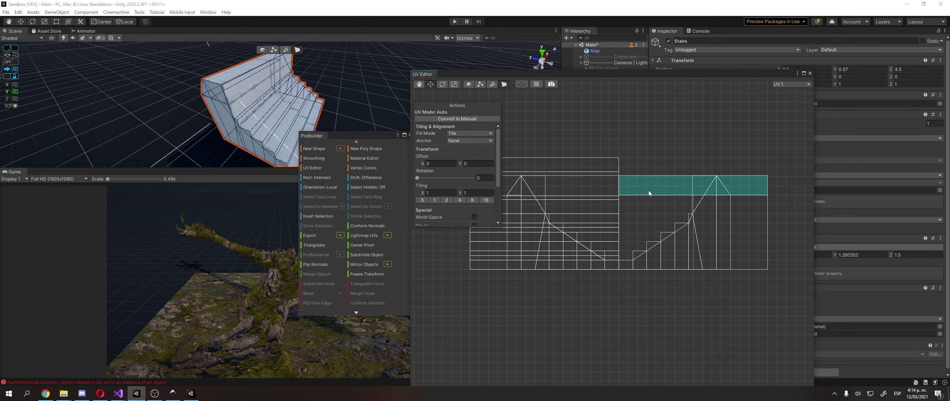
left_click(656, 194)
left_click(665, 143)
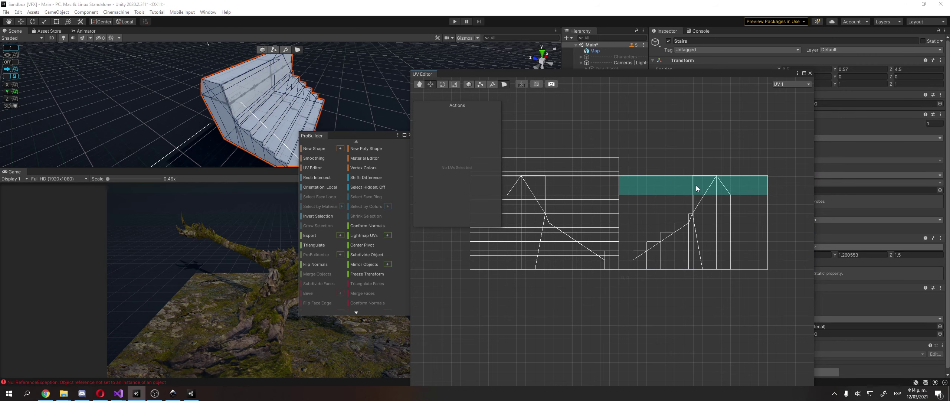
Move the narrow UV rectangle of the stairs' top face above the layout and the large rectangle of the adjoining face below it
left_click(672, 181)
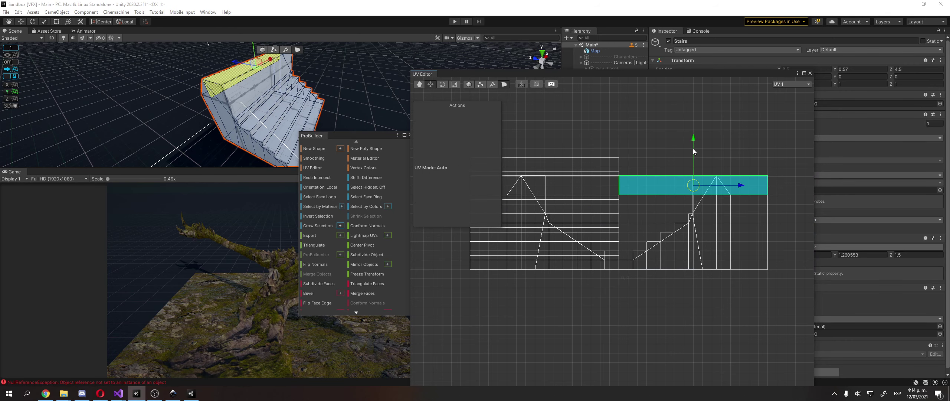
left_click_drag(693, 139, 695, 99)
left_click(708, 215)
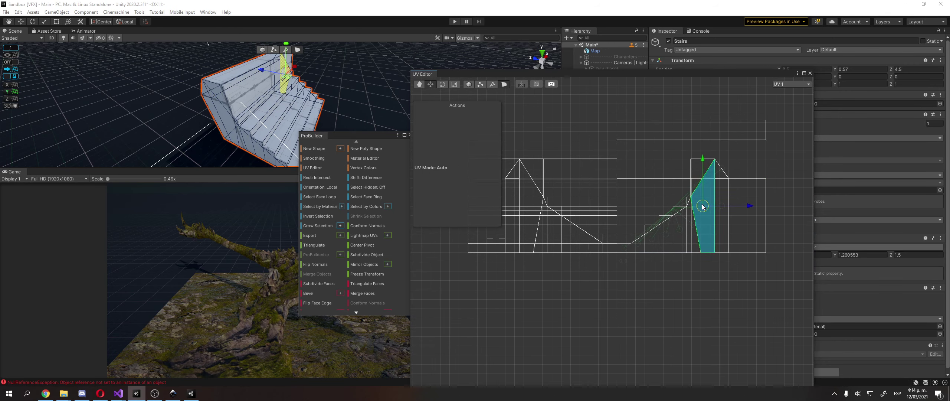
left_click(753, 185)
left_click(670, 192)
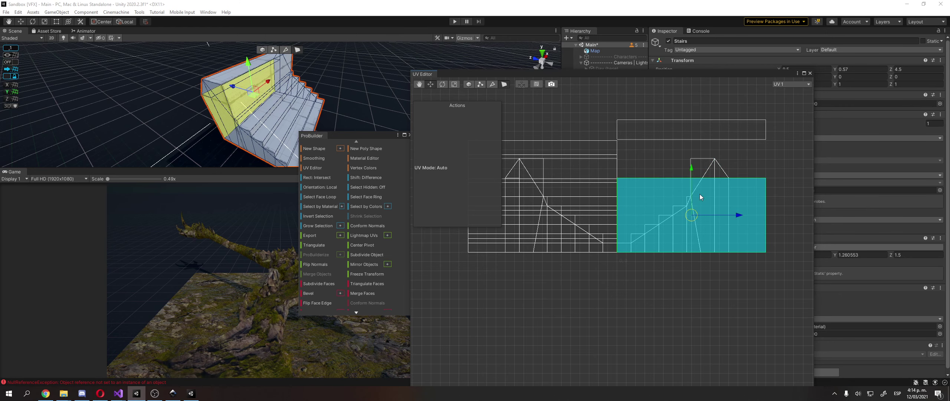
left_click_drag(692, 169, 692, 252)
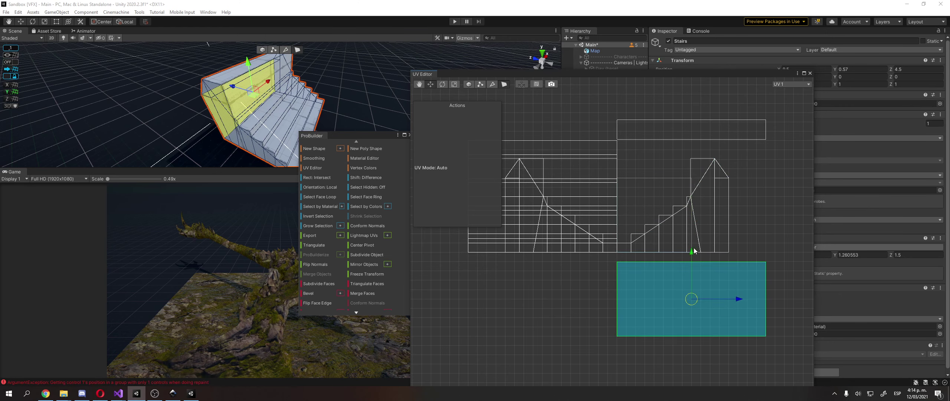
left_click_drag(552, 169, 627, 167)
left_click(621, 166)
left_click(598, 143, "shift")
left_click(580, 198, "shift")
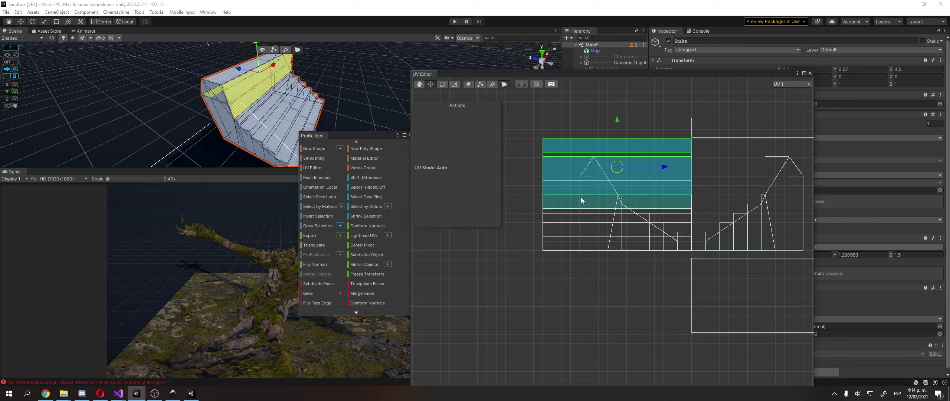
left_click(557, 215, "shift")
left_click(559, 217, "shift")
left_click(562, 228, "shift")
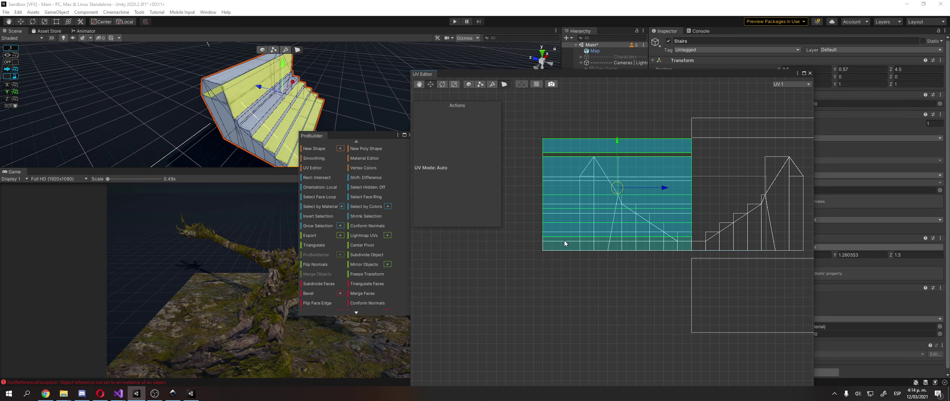
left_click(565, 241, "shift")
left_click_drag(618, 144, 606, 245)
Select multiple horizontal UV strips in the stacked block and move them together below the rest of the layout
left_click(618, 149)
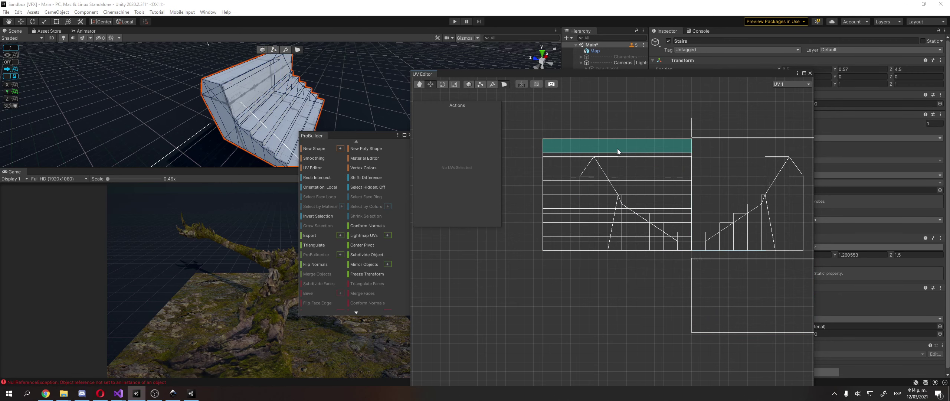
left_click(572, 158, "shift")
left_click(570, 200, "shift")
left_click(565, 217, "shift")
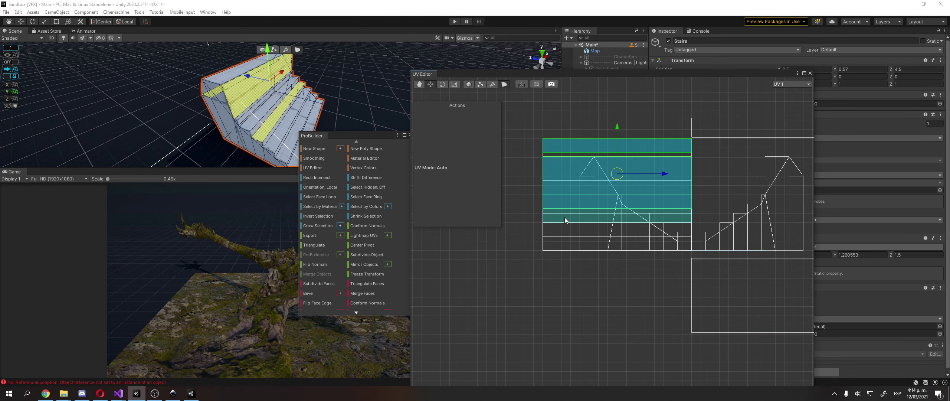
left_click(566, 237, "shift")
left_click(566, 227, "shift")
left_click(568, 245, "shift")
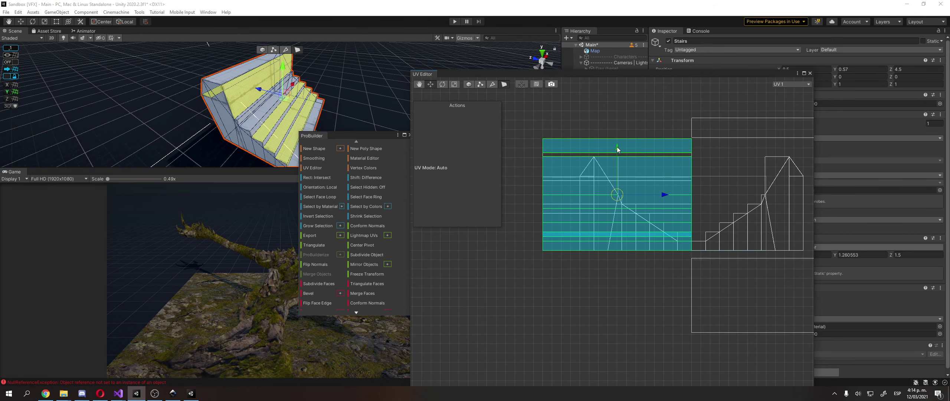
left_click_drag(617, 149, 612, 266)
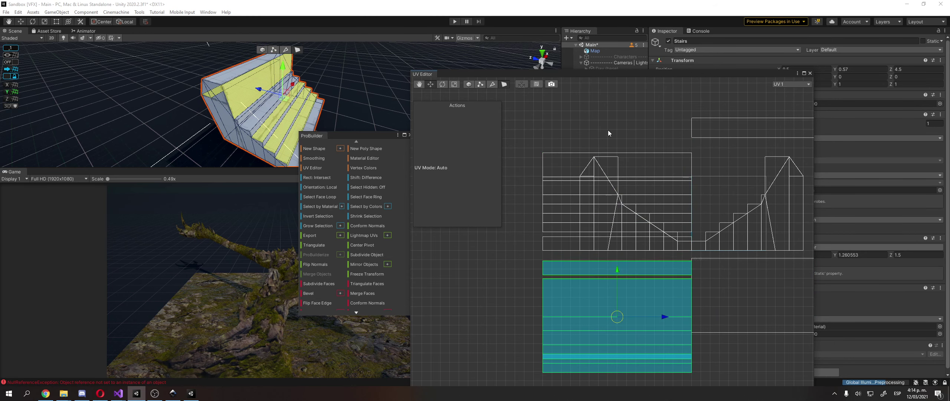
Move the top face's UV rectangle out of the stacked block to a spot above the rest of the layout
left_click(620, 160)
left_click(614, 116)
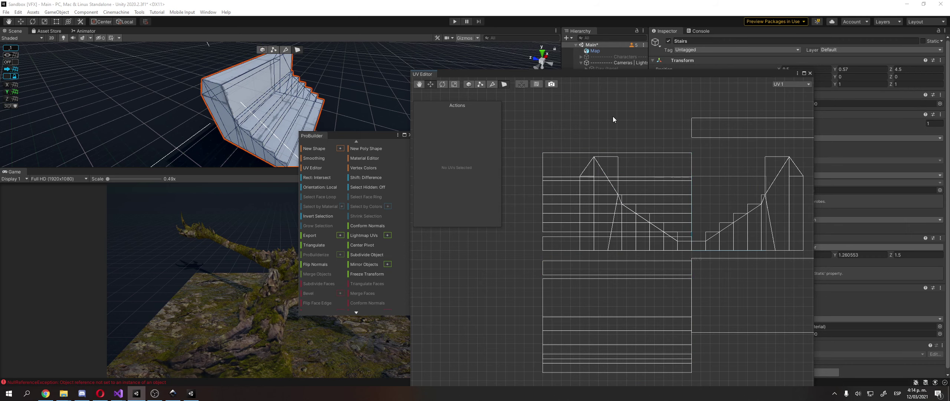
left_click(633, 154)
left_click_drag(617, 118, 626, 132)
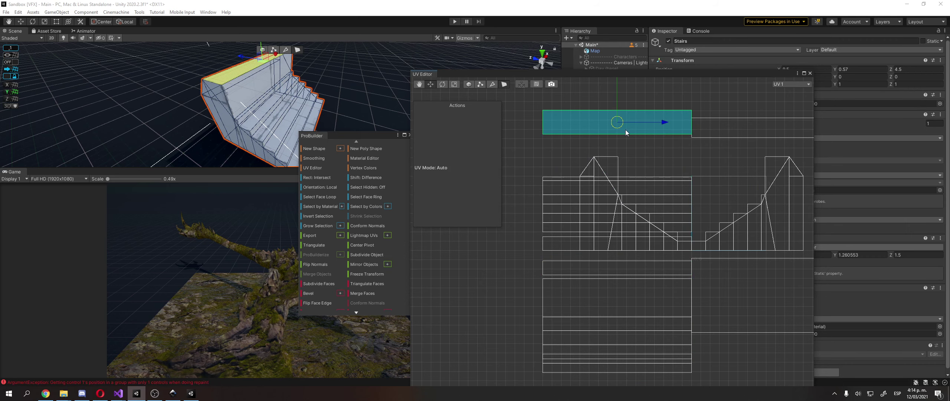
key("ctrl+z")
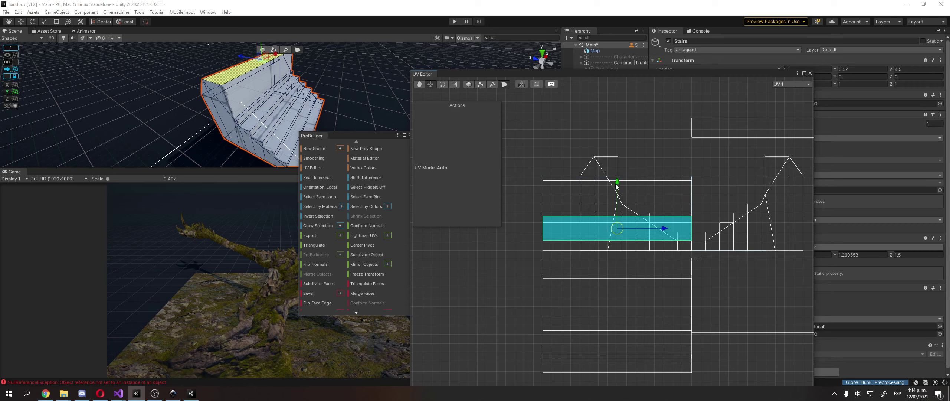
left_click_drag(616, 186, 615, 72)
Move the large UV rectangle of the tall stair face out of the lower strips and into the column beside them
left_click(610, 305)
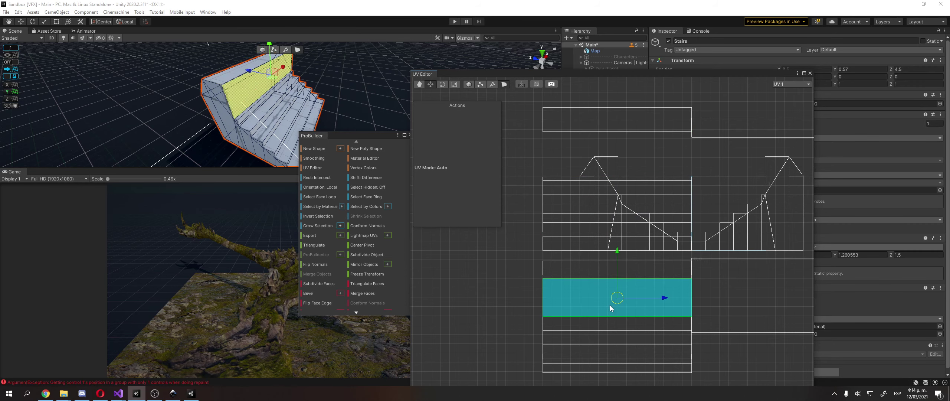
left_click(595, 326)
left_click_drag(595, 326, 454, 285)
left_click(536, 253)
left_click_drag(536, 252, 688, 239)
scroll(623, 225, "up", 2)
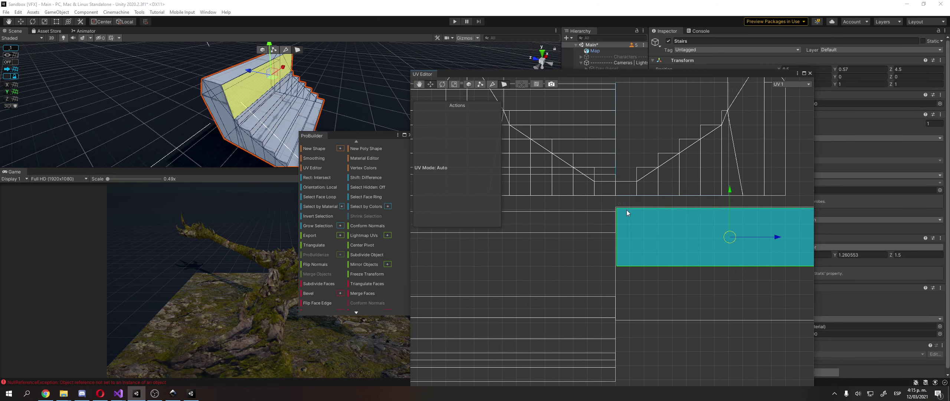
left_click_drag(569, 242, 659, 273)
Move the stepped side profile's UV pieces up and sideways, clear of the empty 0–1 UV square
left_click(655, 244)
left_click(583, 221)
left_click_drag(660, 135, 693, 206)
left_click(642, 219)
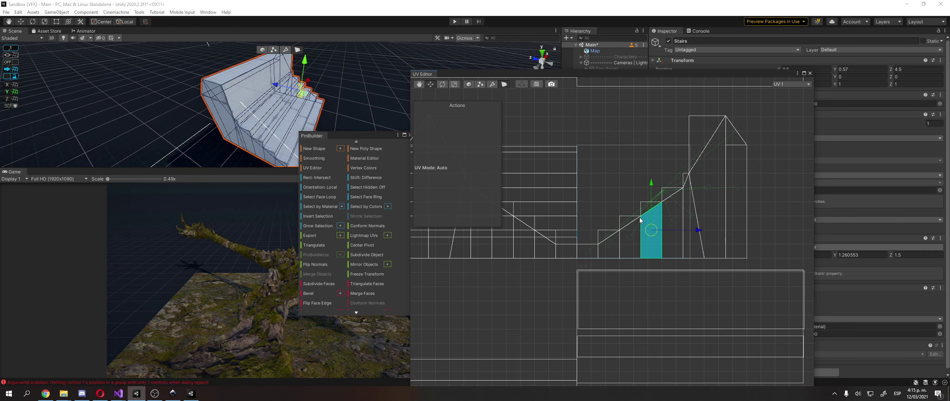
left_click(612, 248)
left_click_drag(612, 248, 683, 162)
left_click(671, 181)
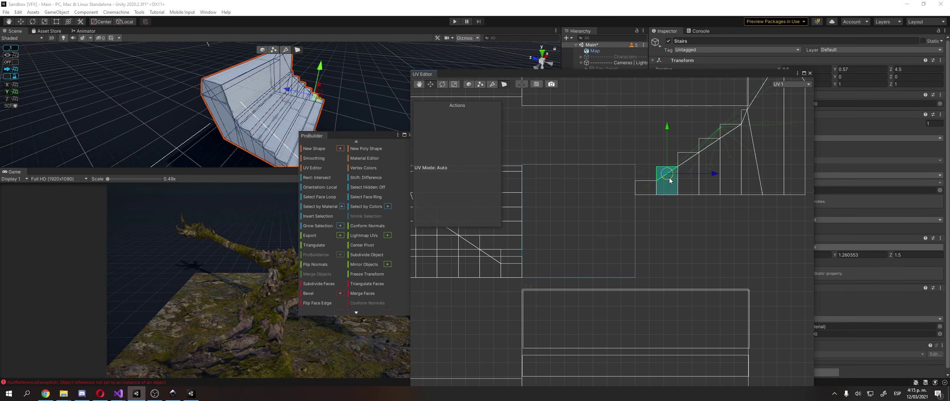
Turn on the material texture preview in the UV Editor, examine the square it fills beside the UV pieces, and turn it off again
left_click(494, 93)
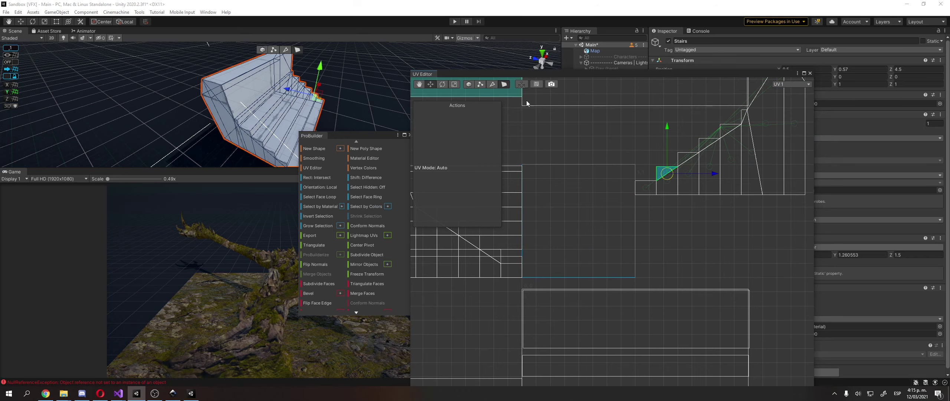
left_click(669, 180)
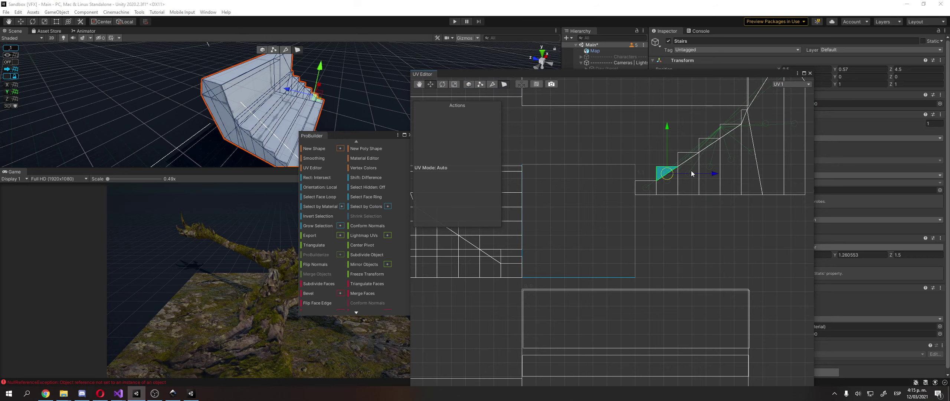
left_click_drag(691, 171, 641, 252)
scroll(635, 247, "down", 3)
left_click_drag(618, 227, 697, 190)
left_click_drag(655, 165, 662, 163)
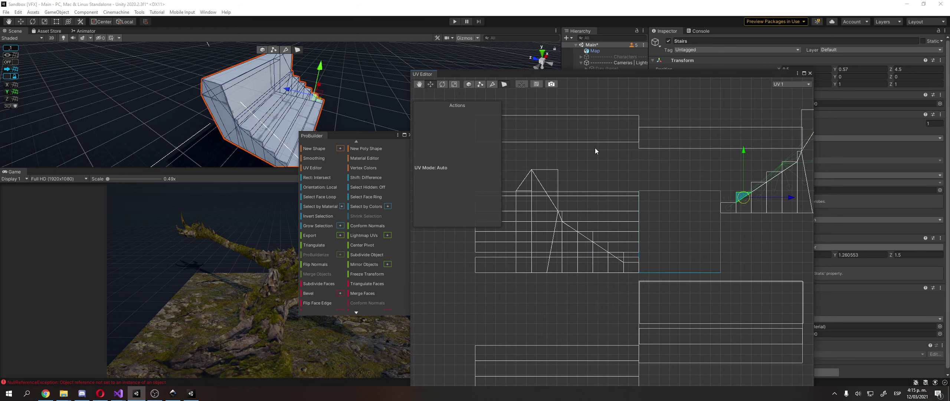
left_click(538, 84)
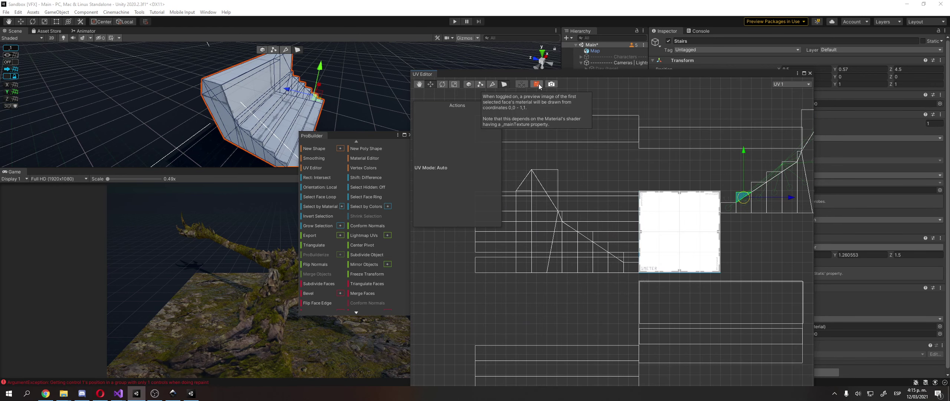
scroll(615, 236, "down", 2)
left_click(682, 235)
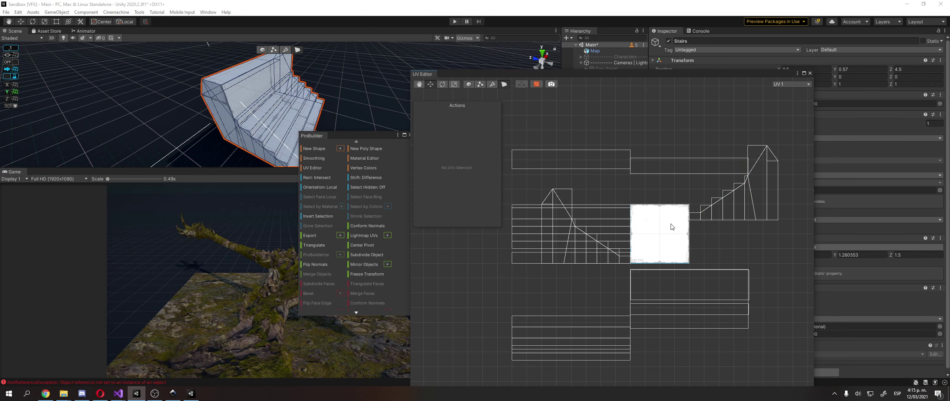
left_click_drag(671, 223, 634, 229)
scroll(634, 229, "up", 1)
scroll(603, 240, "up", 3)
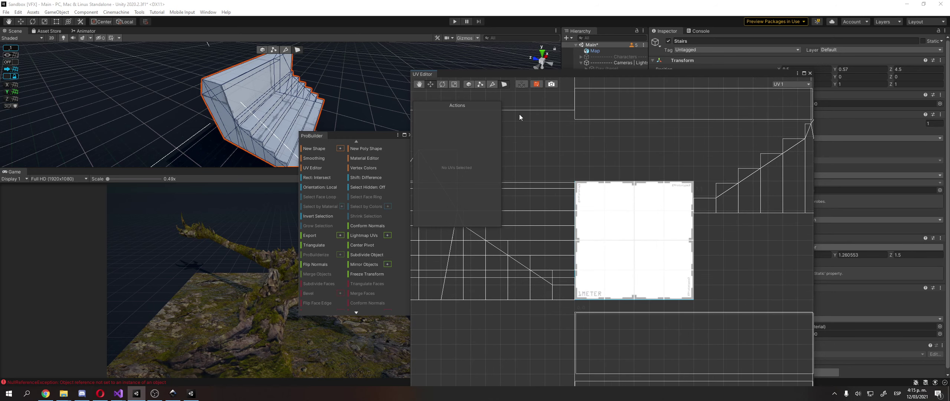
left_click(537, 84)
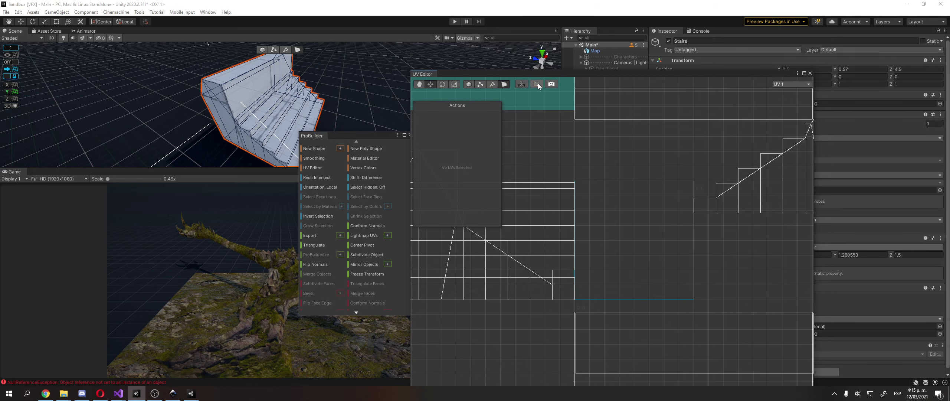
Select the stepped side profile's UV pieces and scale them down together to about one third of their size
mouse_move(631, 213)
left_mouse_down()
mouse_move(722, 190)
mouse_move(623, 203)
left_mouse_up()
scroll(673, 197, "up", 2)
scroll(624, 202, "down", 1)
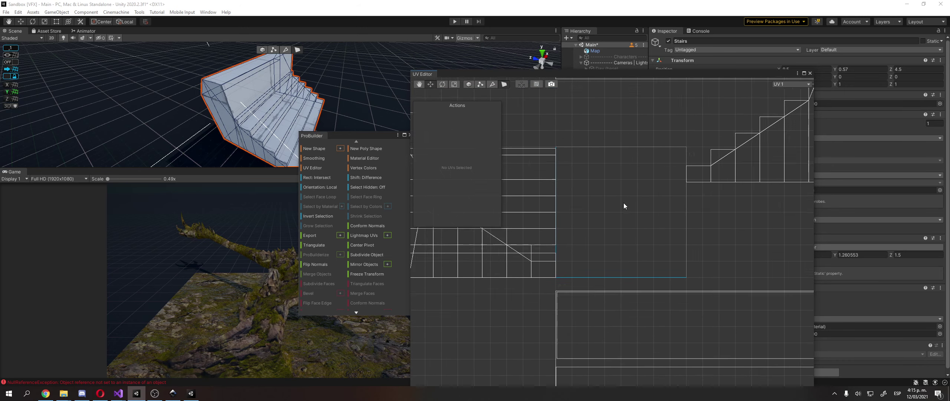
scroll(576, 181, "up", 1)
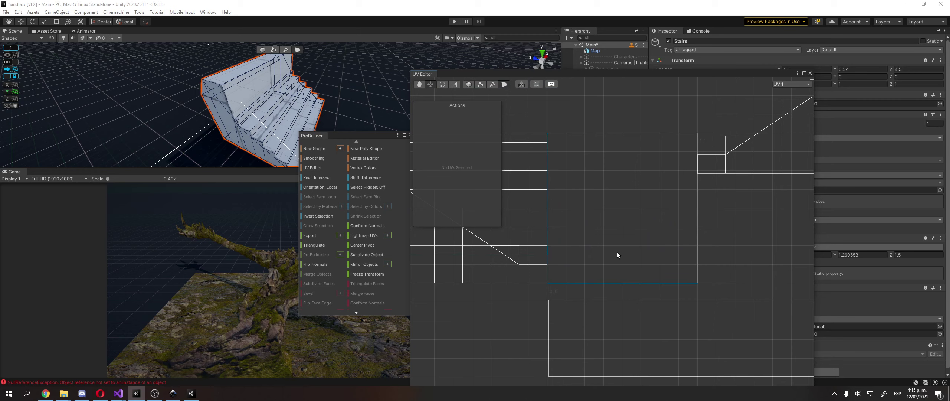
left_click(711, 169)
left_click_drag(713, 166, 582, 215)
key("ctrl+z")
key("r")
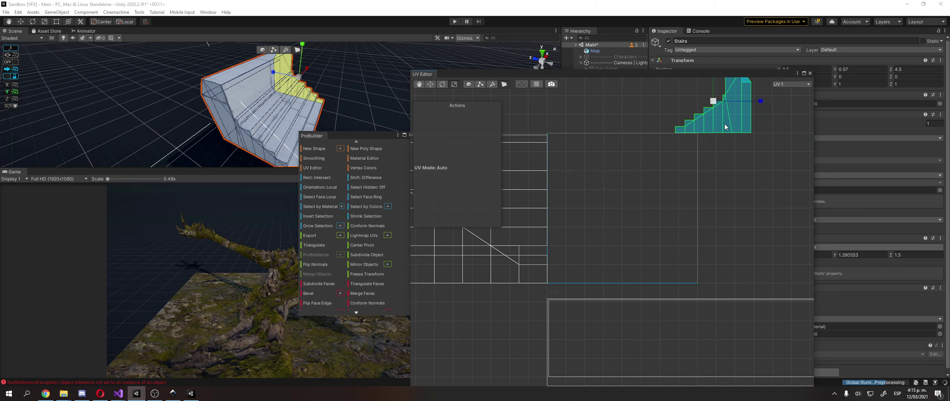
Move the scaled-down side profile into the lower-right corner of the 0–1 UV square
key("w")
left_click_drag(712, 109, 655, 261)
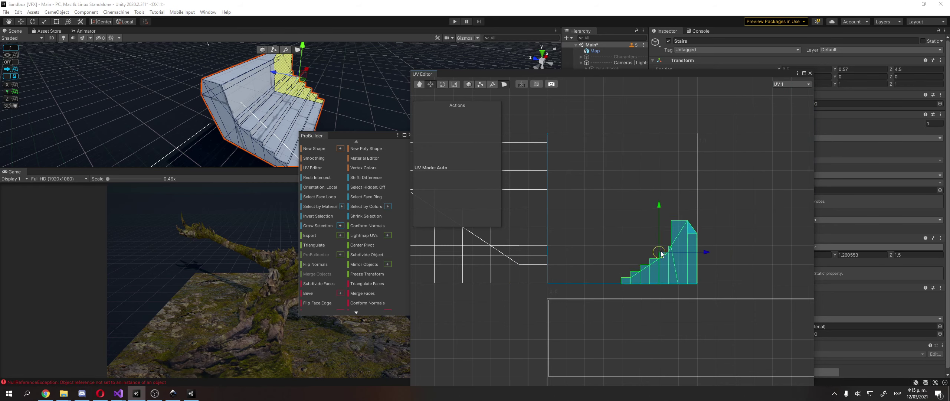
scroll(597, 304, "up", 3)
scroll(634, 197, "down", 3)
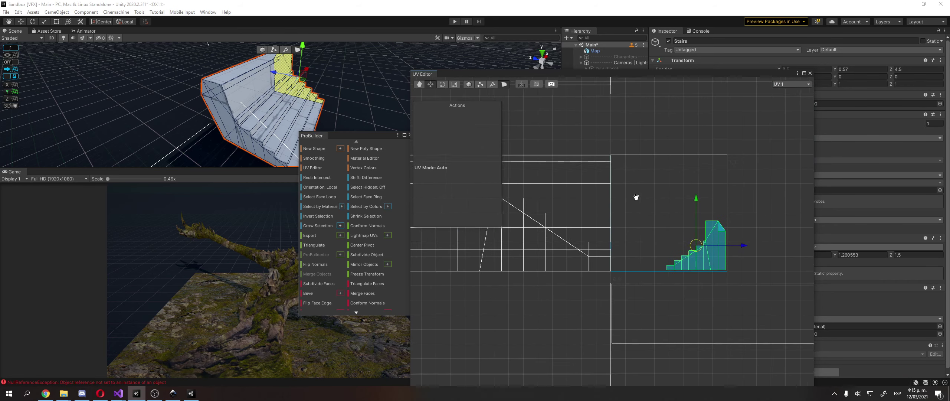
Compare the scaled-down profile with the full-size UV pieces around the 0–1 square, selecting the large rectangle below it
left_click(552, 234)
scroll(617, 216, "down", 3)
left_click(785, 191)
left_click_drag(716, 202, 718, 194)
left_click(683, 275)
left_click_drag(676, 272, 638, 311)
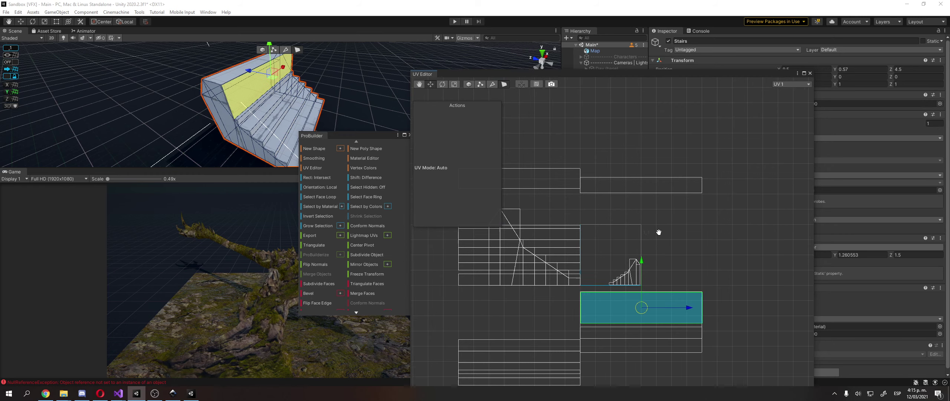
scroll(667, 215, "up", 1)
scroll(667, 215, "up", 1)
left_click(657, 218)
left_click_drag(657, 218, 609, 245)
Examine the scaled-down profile inside the 0–1 square up close, selecting one of its faces and clearing the selection
scroll(609, 245, "up", 4)
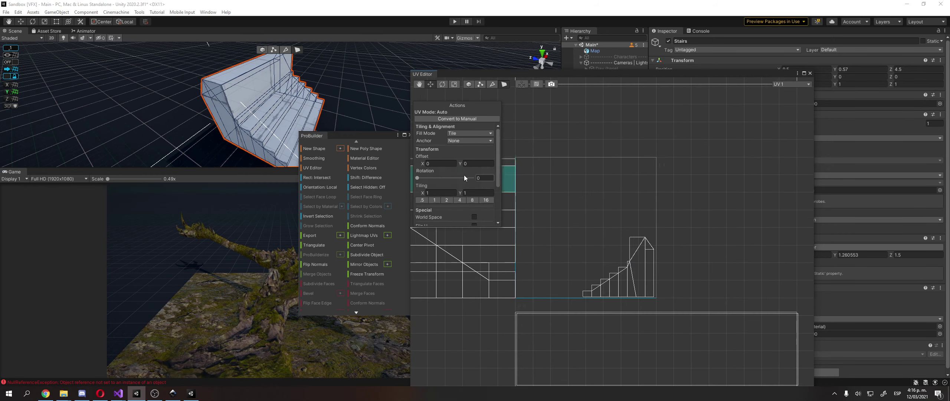
left_click_drag(542, 207, 584, 201)
scroll(587, 202, "up", 2)
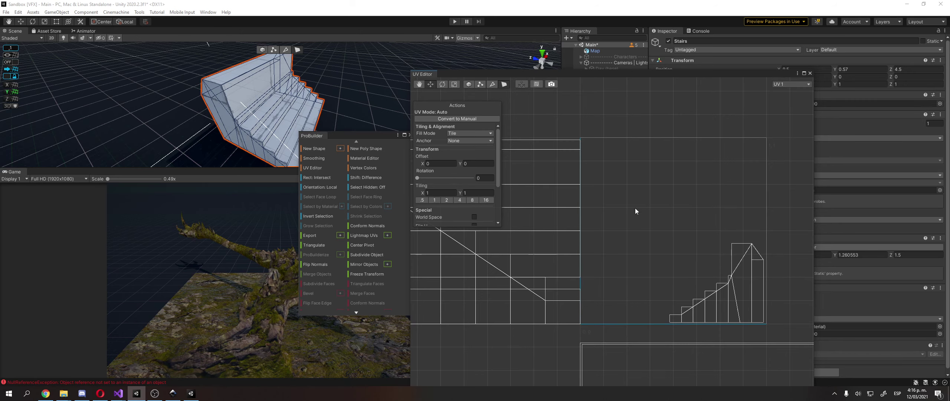
scroll(635, 208, "up", 3)
left_click_drag(635, 208, 452, 127)
scroll(583, 208, "up", 5)
left_click(579, 201)
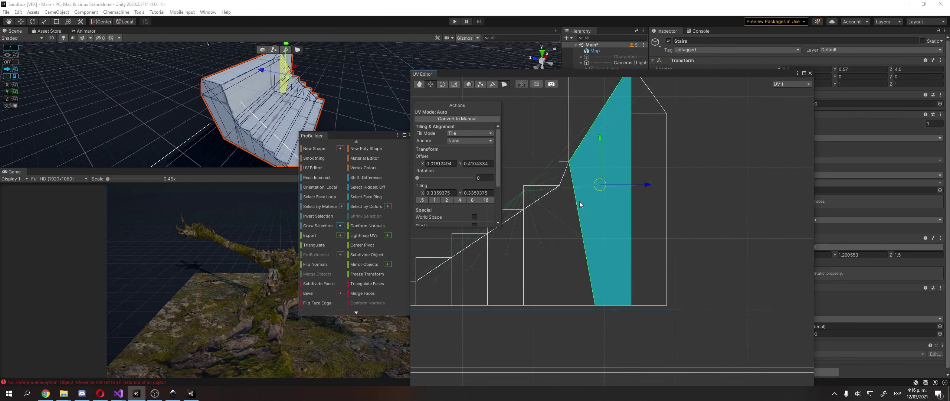
left_click(568, 168)
scroll(694, 256, "down", 4)
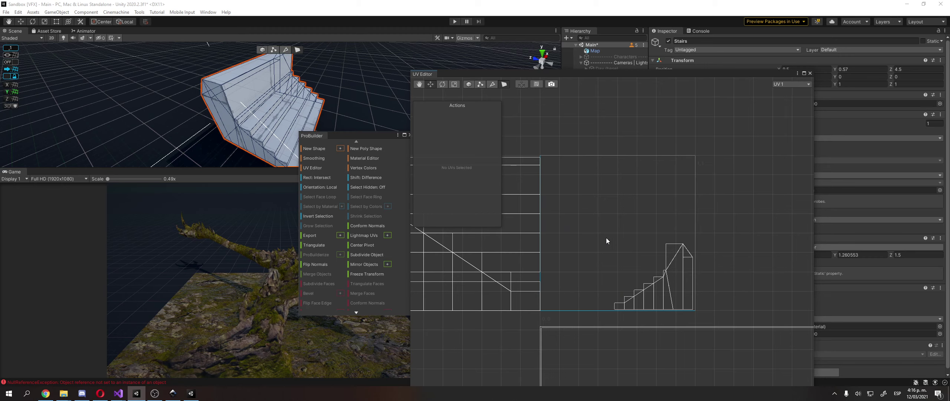
Display the texture preview over the 0–1 square, compare it with the whole layout, and close the UV Editor
left_click(535, 84)
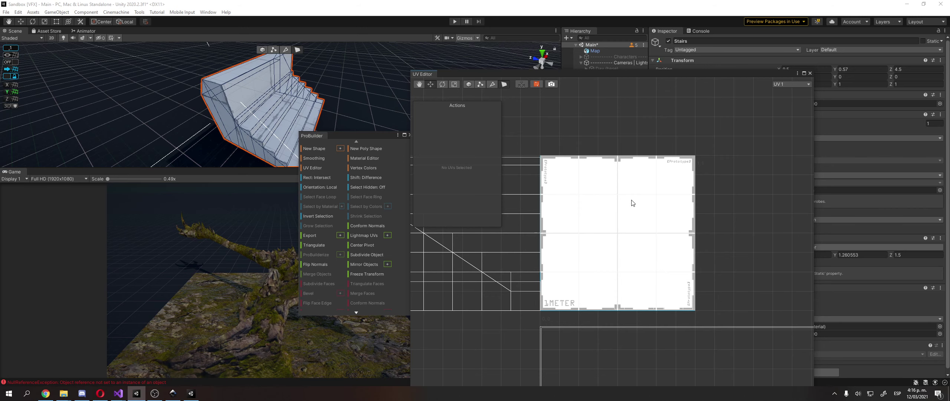
scroll(625, 260, "down", 3)
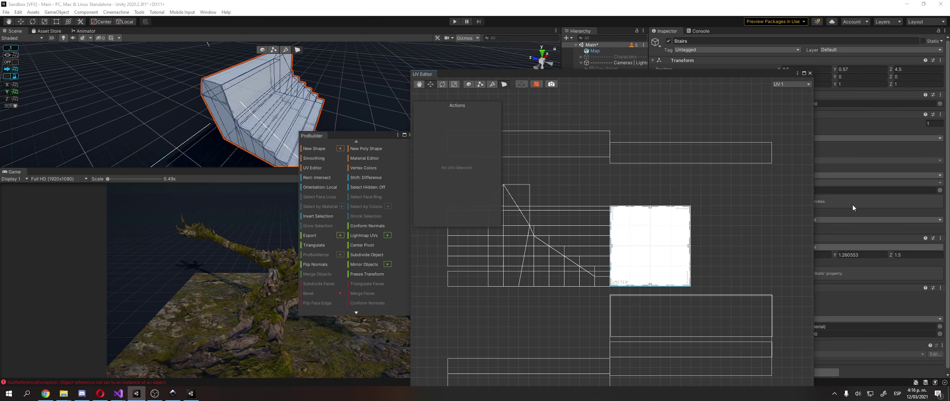
left_click(811, 73)
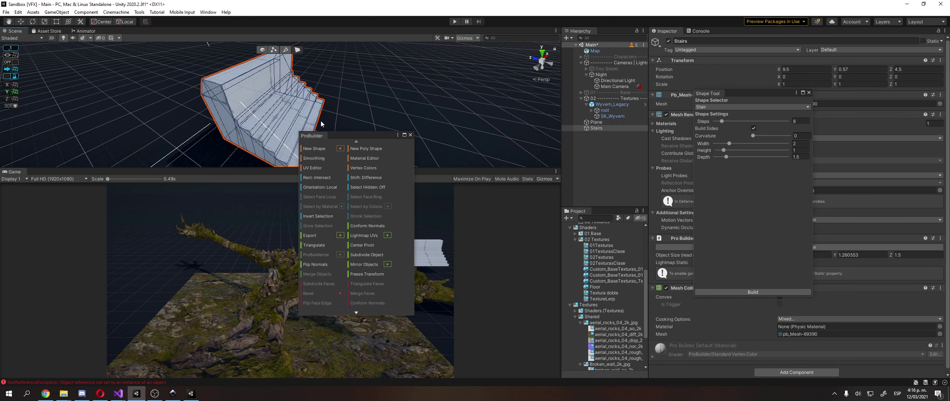
Close the Shape Tool window and delete the Stairs object from the scene
left_click(597, 127)
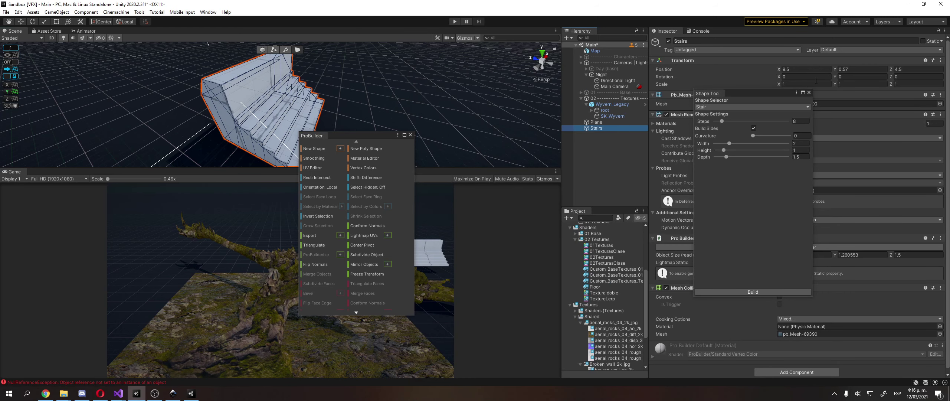
left_click(810, 93)
left_click(609, 141)
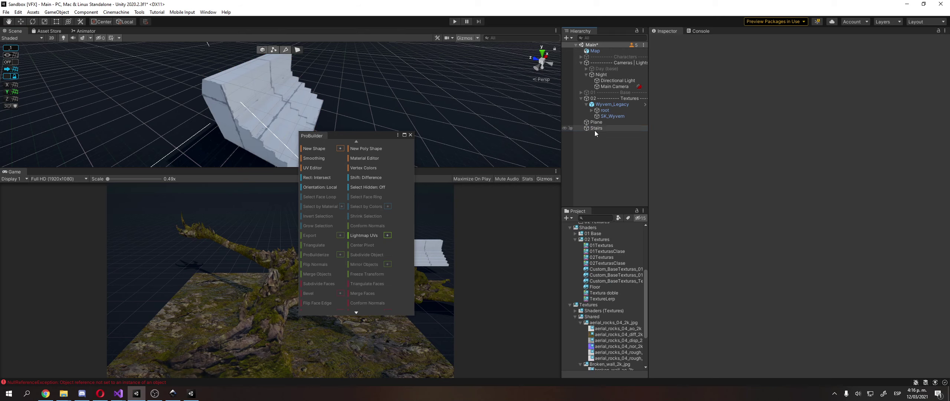
left_click(596, 129)
key("Delete")
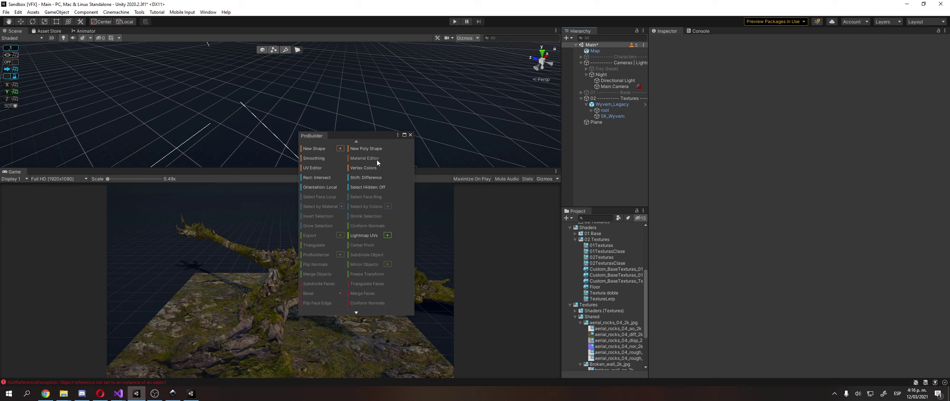
Start a new ProBuilder shape and set its type to Cylinder
left_click(333, 150)
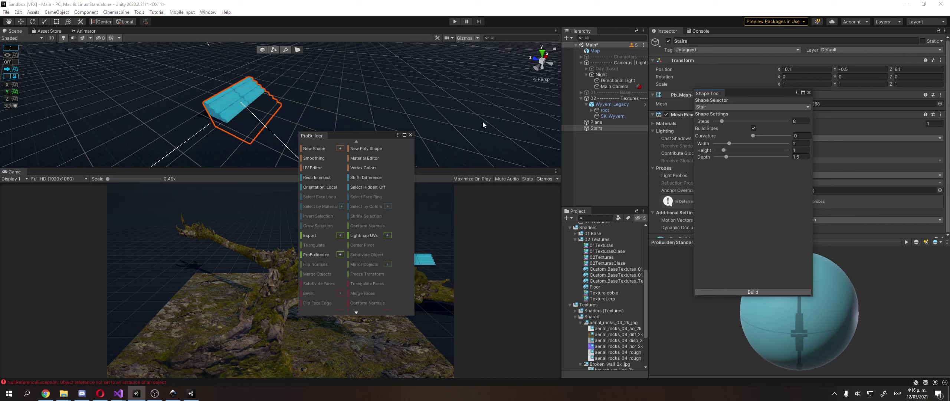
left_click(718, 107)
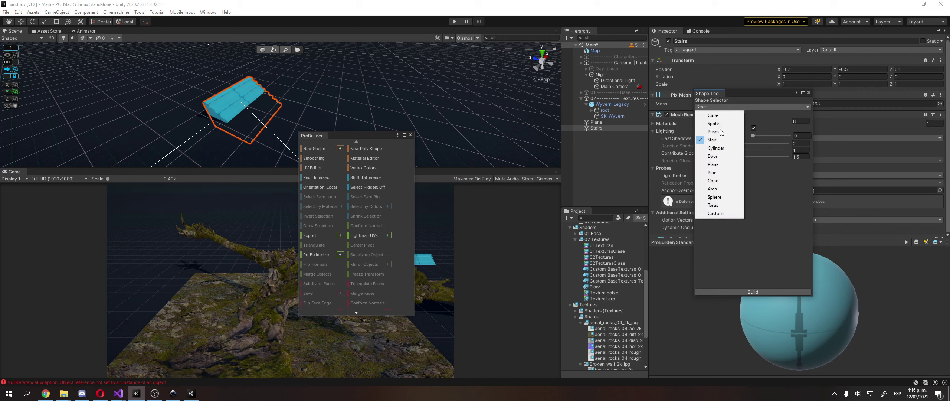
left_click(720, 167)
left_click_drag(263, 118, 279, 133)
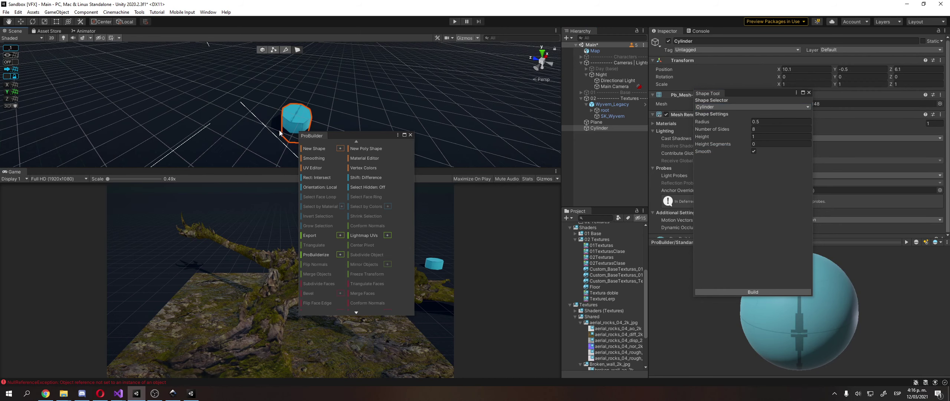
Switch to object selection and raise the cylinder vertically to a Y position of about 0.97
left_click(262, 50)
left_click(293, 91)
left_click(294, 106)
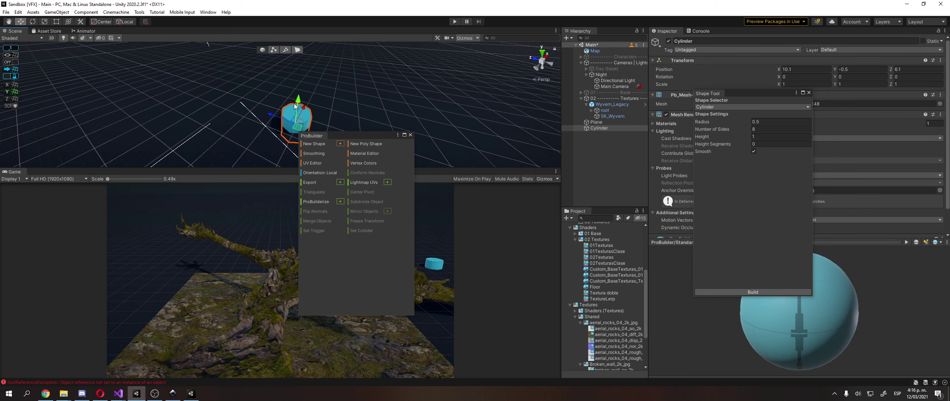
left_click_drag(297, 102, 292, 50)
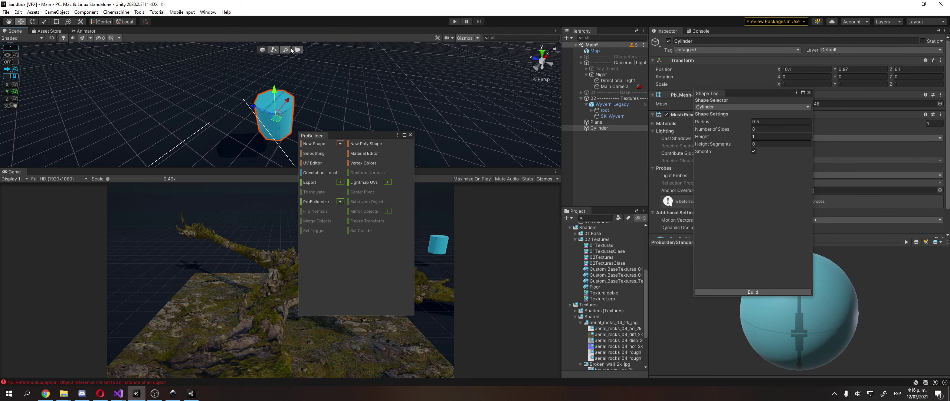
Switch to face selection mode, move the ProBuilder window clear of the shape, and build the selected cylinder
left_click(293, 50)
scroll(274, 95, "up", 3)
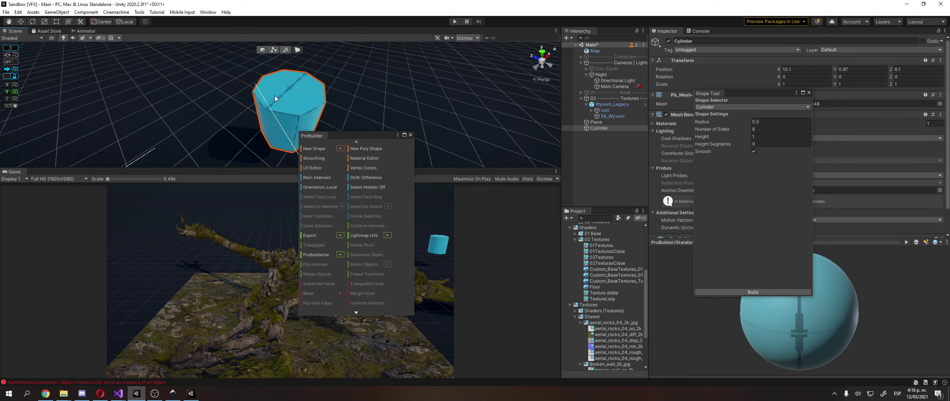
left_click(331, 117)
left_click_drag(346, 137, 400, 142)
left_click(298, 50)
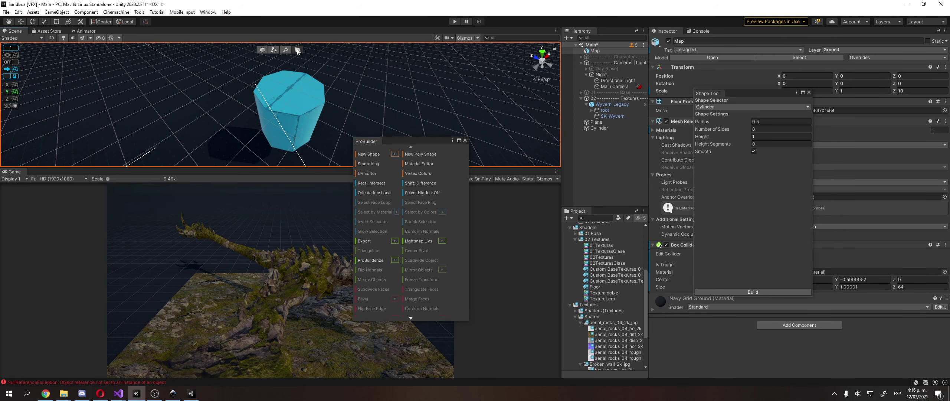
left_click(301, 97)
left_click(300, 97)
left_click(301, 105)
left_click(300, 105)
left_click(301, 105)
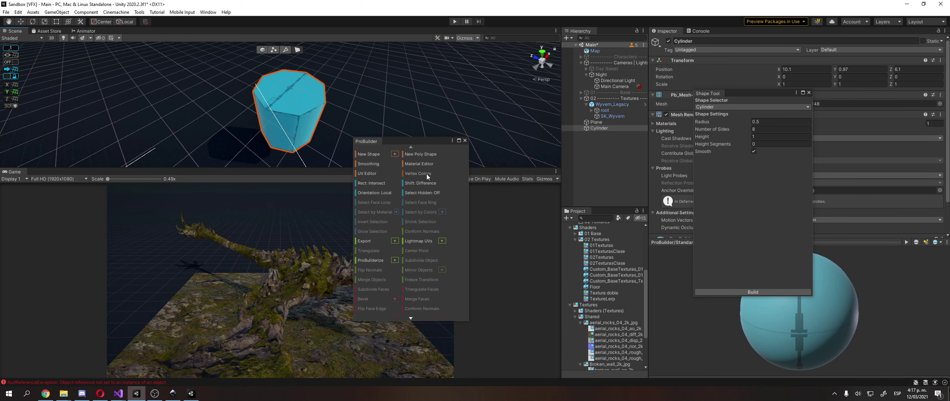
left_click(754, 292)
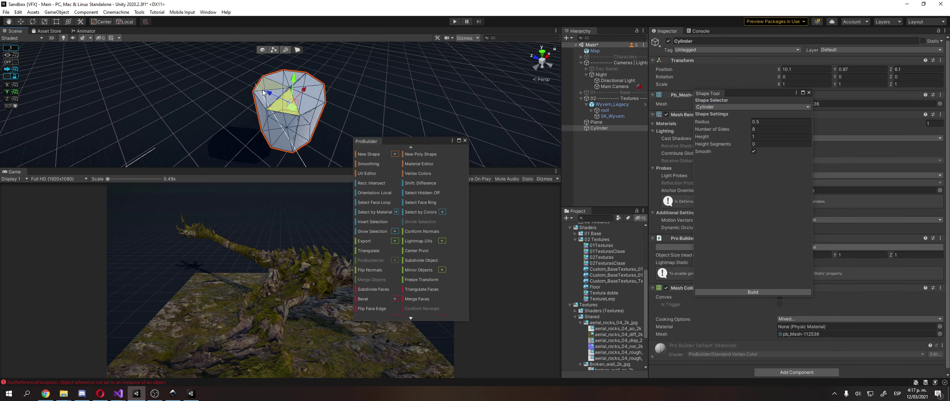
Delete the triangular faces of the cylinder's top cap to leave it open
scroll(259, 127, "up", 5)
scroll(271, 148, "down", 5)
scroll(282, 122, "up", 2)
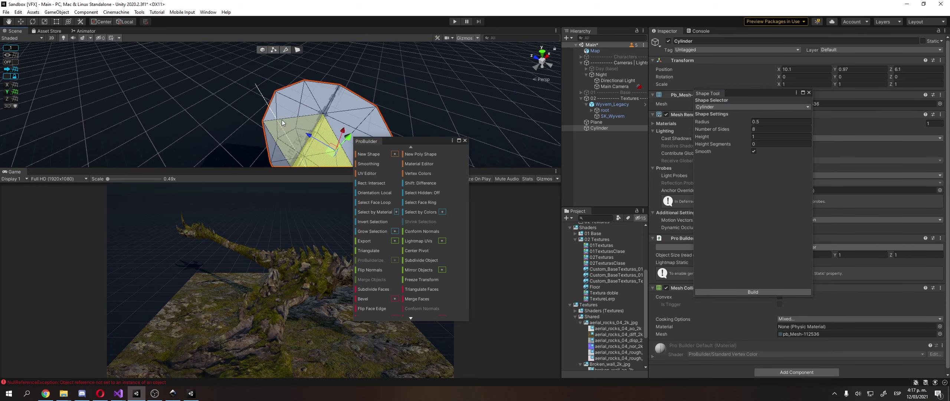
key("BackSpace")
left_click(283, 123)
key("BackSpace")
left_click(286, 108)
key("BackSpace")
left_click(302, 95)
key("BackSpace")
left_click(323, 93)
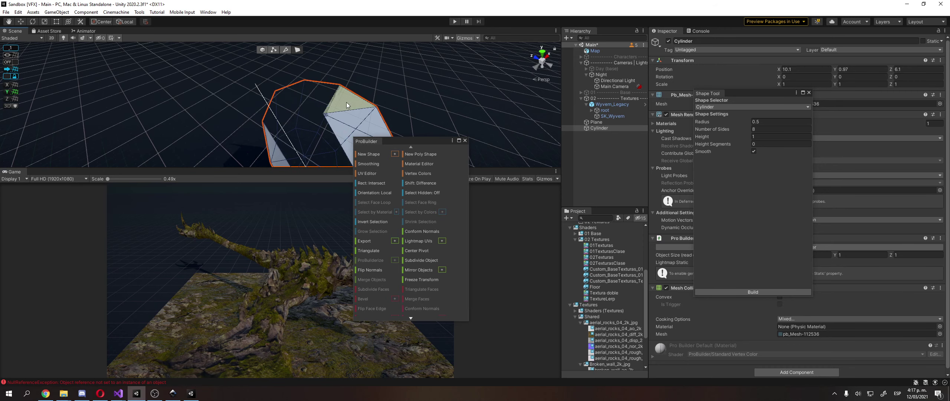
left_click(348, 105)
left_click(352, 126, "shift")
key("BackSpace")
Delete the triangular faces of the cylinder's bottom cap from the underside
left_click_drag(351, 126, 284, 100)
scroll(283, 100, "up", 2)
scroll(275, 96, "down", 2)
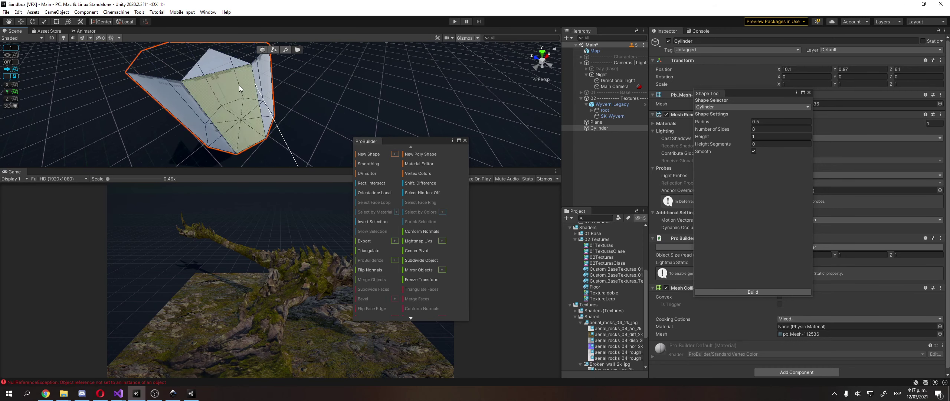
double_click(217, 69)
left_click(232, 62)
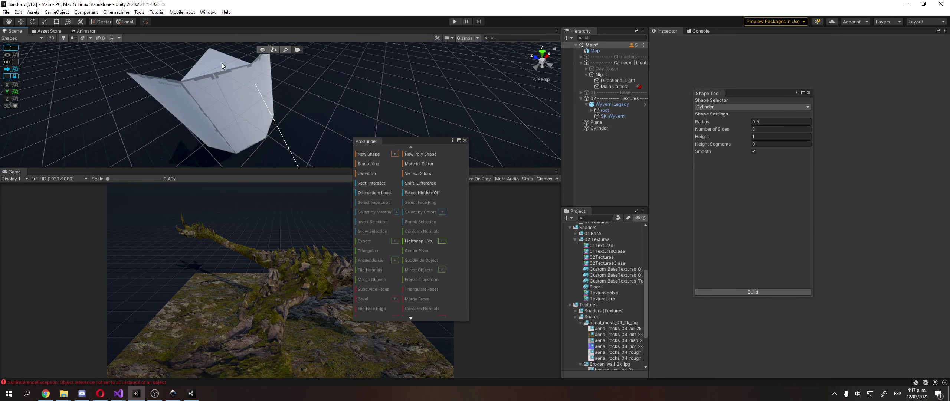
left_click(221, 69)
right_click(213, 85)
scroll(191, 95, "down", 4)
right_click(190, 95)
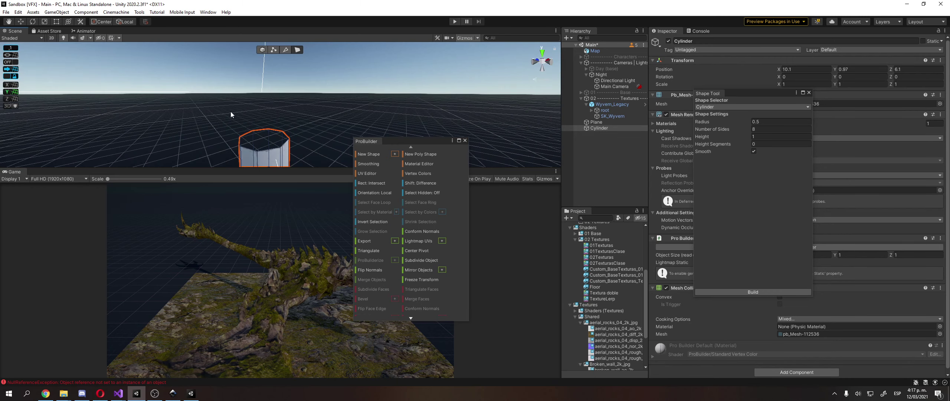
right_click(231, 111)
left_click_drag(202, 110, 221, 78)
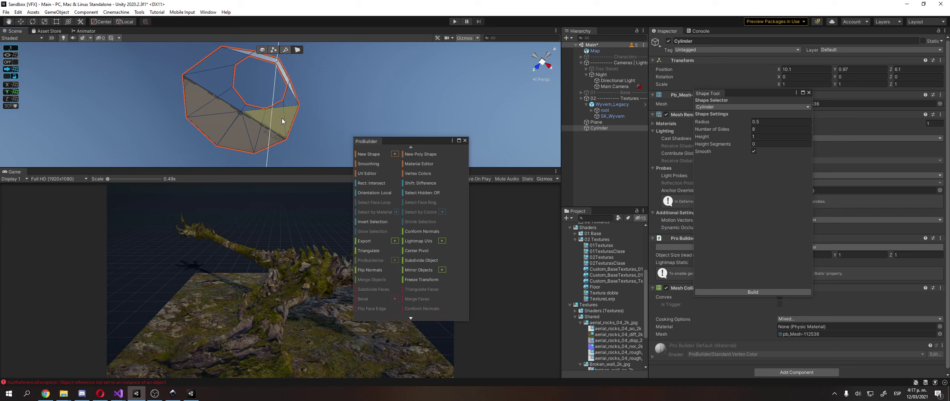
left_click(256, 135)
key("BackSpace")
left_click(237, 131)
key("BackSpace")
left_click(219, 116)
key("BackSpace")
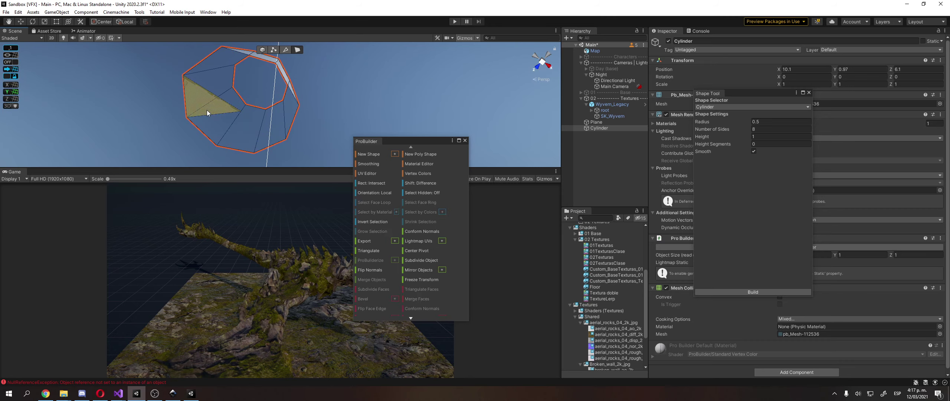
left_click(206, 110)
key("BackSpace")
Examine the open cylinder's wall faces and their edges, selecting individual faces along the side
left_click_drag(207, 110, 317, 163)
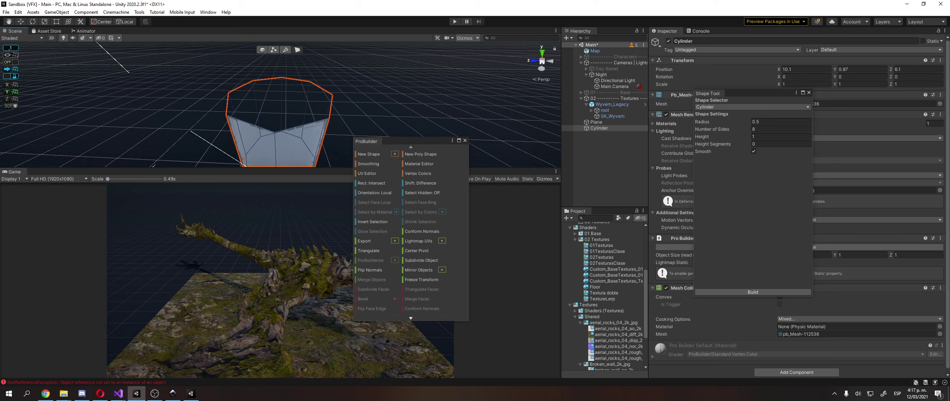
key("f")
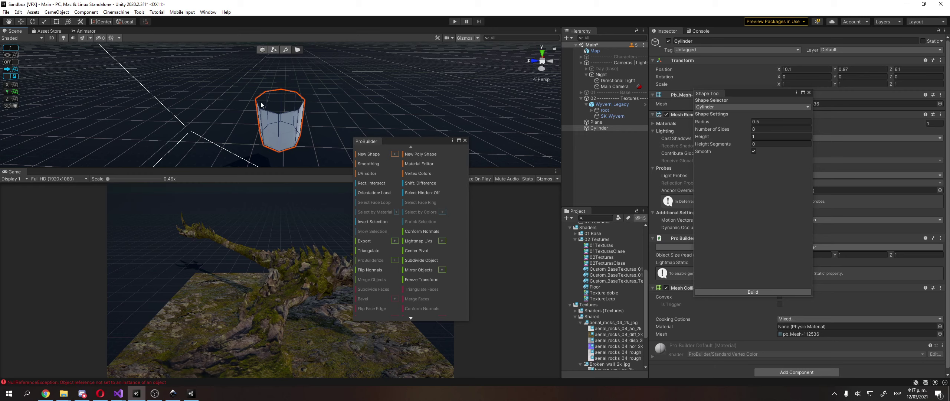
scroll(252, 114, "up", 8)
scroll(252, 115, "down", 7)
left_click(263, 131)
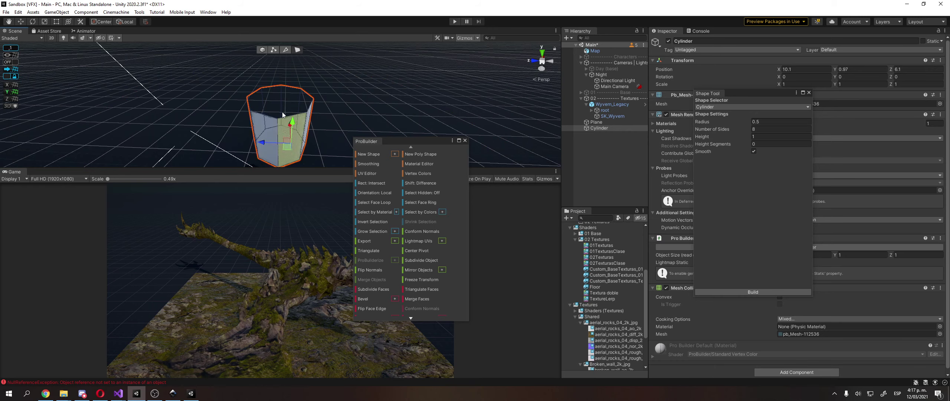
left_click(282, 112)
left_click_drag(282, 111, 278, 128)
key("w")
left_click(203, 114)
left_click(223, 118)
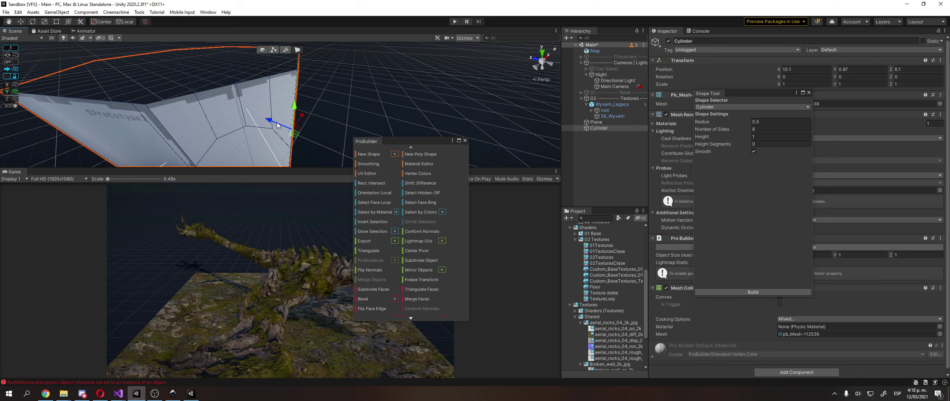
left_click(238, 132)
left_click(170, 141)
left_click(204, 138)
left_click(311, 104)
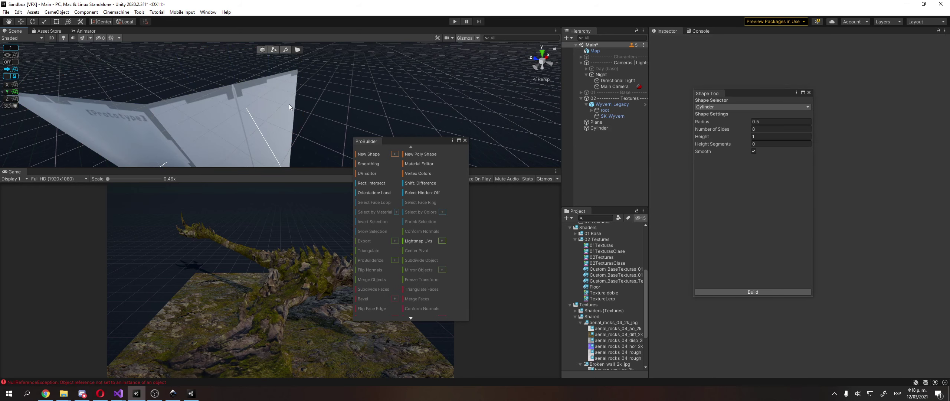
Capture the open cylinder in the Scene view as a screen clip and paste it into the Inkscape drawing
left_click(289, 105)
left_click_drag(289, 105, 210, 108)
scroll(215, 101, "down", 5)
key("w")
scroll(192, 91, "down", 3)
scroll(303, 102, "up", 4)
scroll(222, 96, "down", 3)
key("super+shift+s")
left_click_drag(172, 52, 583, 199)
key("alt+Tab")
scroll(360, 198, "down", 3)
key("ctrl+v")
left_click(528, 168)
left_click_drag(528, 171, 448, 159)
scroll(457, 163, "up", 4)
mouse_move(528, 196)
left_mouse_down()
mouse_move(455, 167)
mouse_move(301, 133)
left_mouse_up()
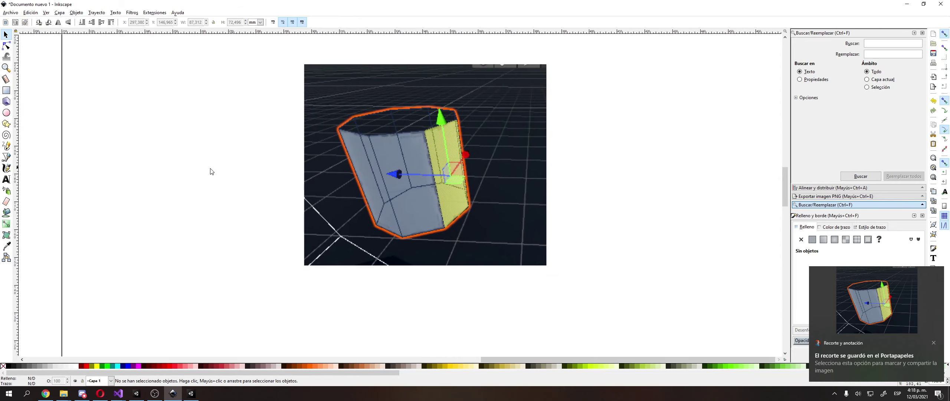
Draw a straight line outward from the highlighted cylinder face on the pasted image and colour its stroke blue
left_click(6, 146)
left_click_drag(450, 175, 516, 212)
scroll(494, 239, "up", 3)
scroll(350, 260, "down", 2)
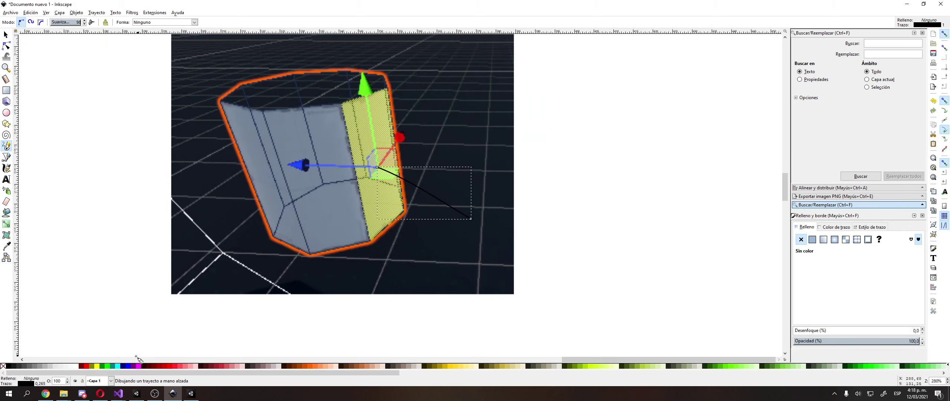
left_click(129, 366, "shift")
key("space")
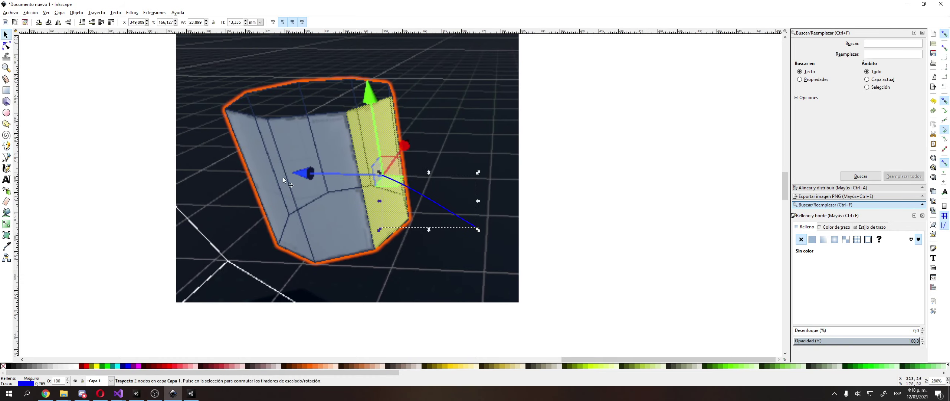
Delete the drawn line and the pasted cylinder image from the Inkscape drawing
scroll(315, 162, "up", 2)
left_click_drag(604, 274, 419, 173)
key("Delete")
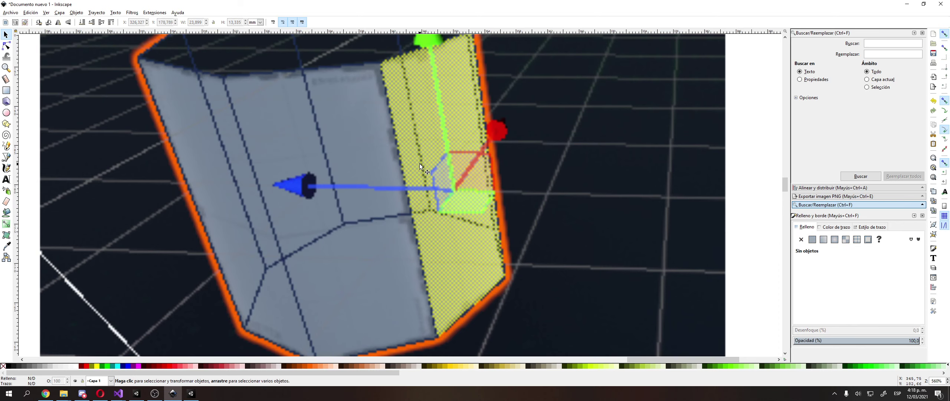
scroll(422, 159, "down", 1)
left_click(468, 153)
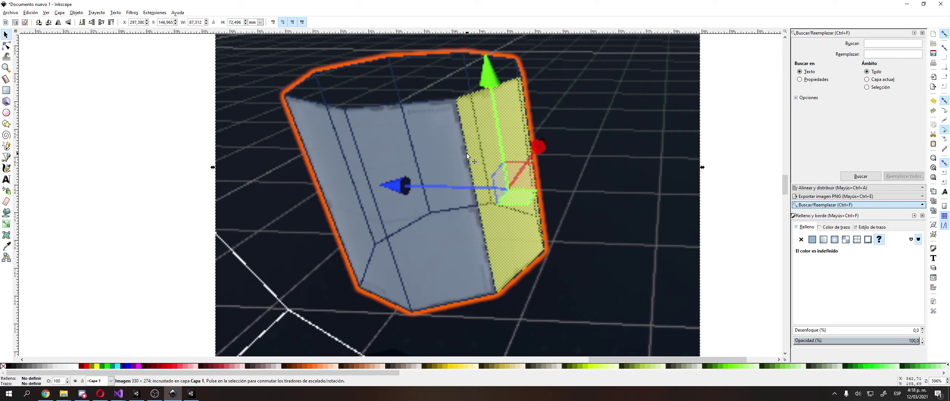
left_click_drag(466, 153, 524, 150)
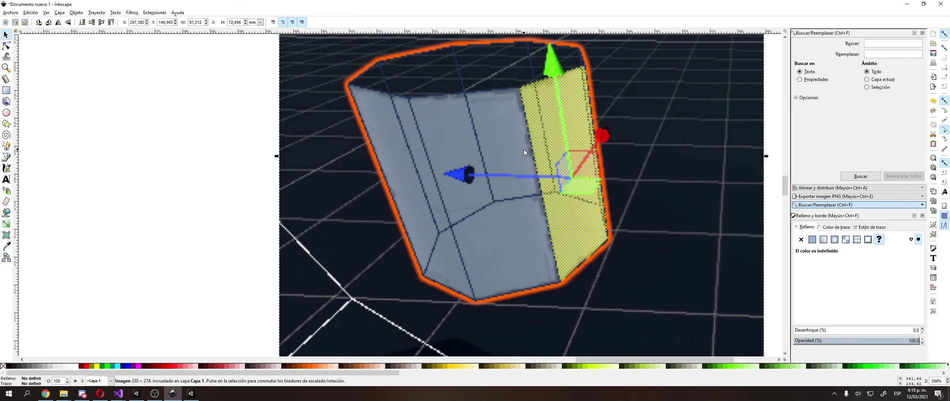
scroll(524, 150, "down", 2)
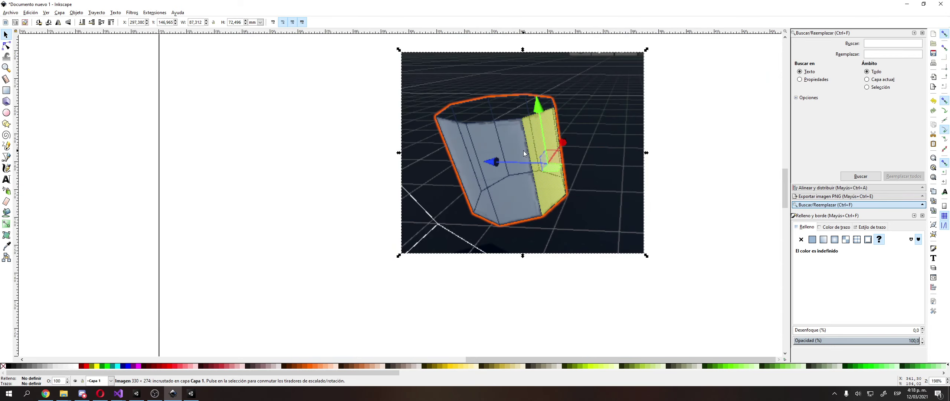
key("Delete")
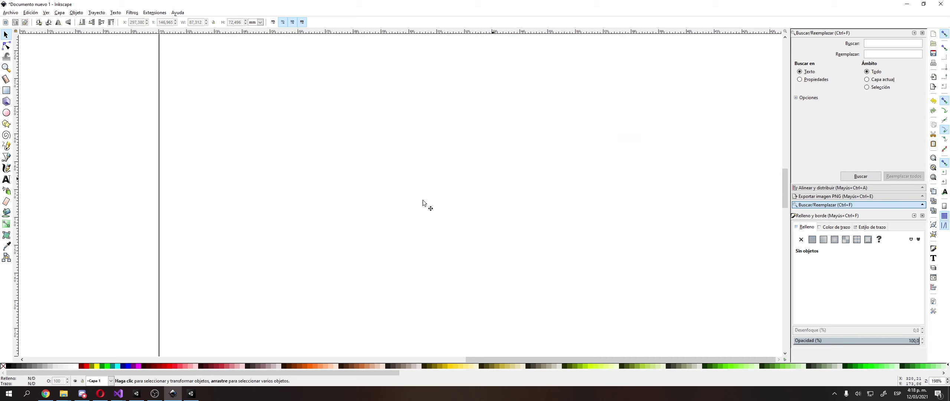
Switch back to Unity and find the Wyvern folder inside Models in the project assets
left_click(137, 393)
left_click(597, 239)
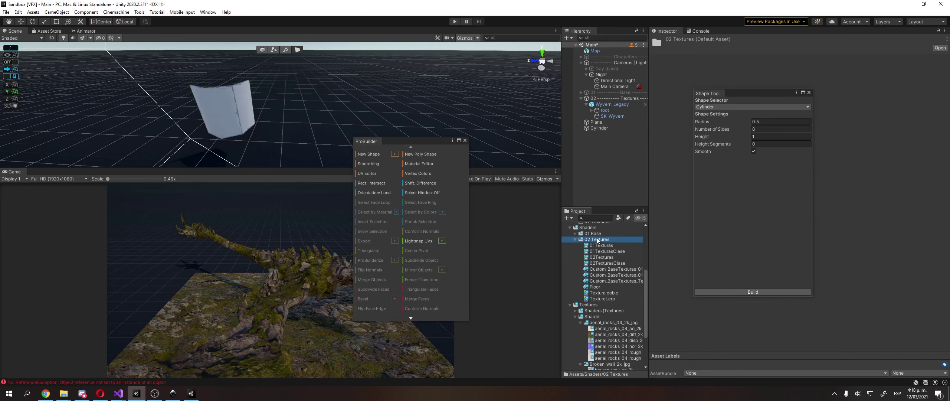
left_click(601, 310)
scroll(595, 260, "up", 5)
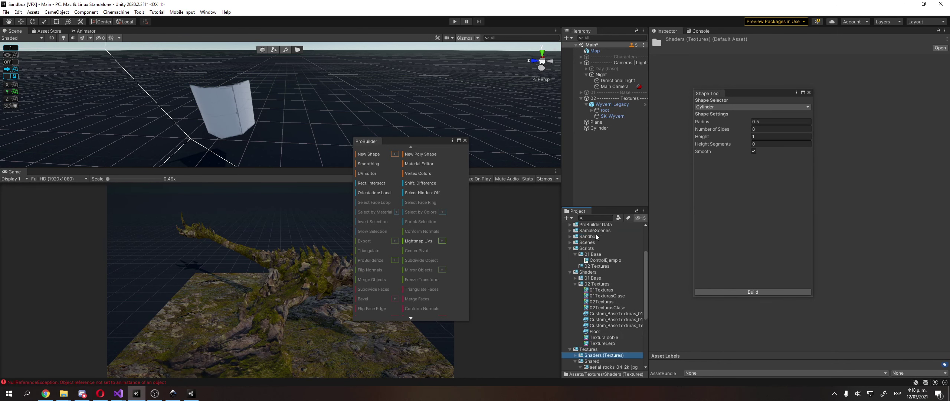
double_click(587, 256)
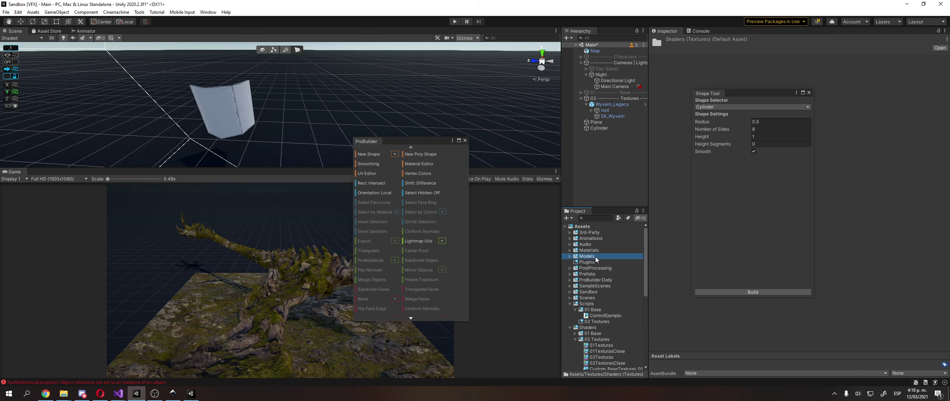
left_click(599, 268)
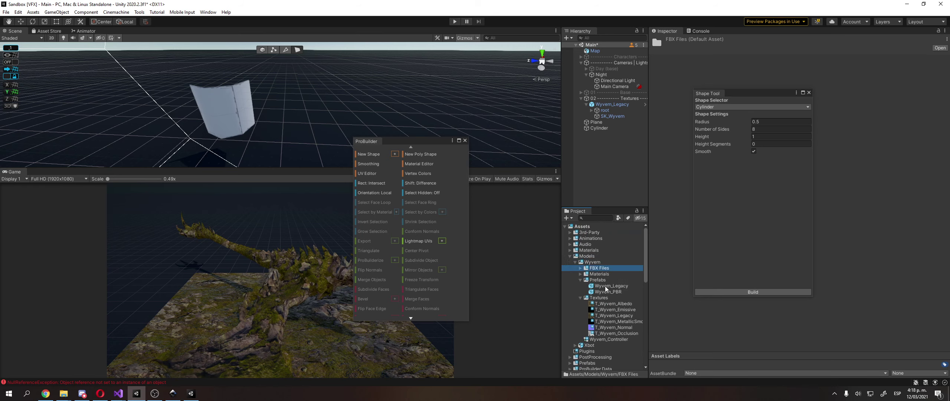
left_click(606, 286)
double_click(602, 274)
key("Up")
key("Up")
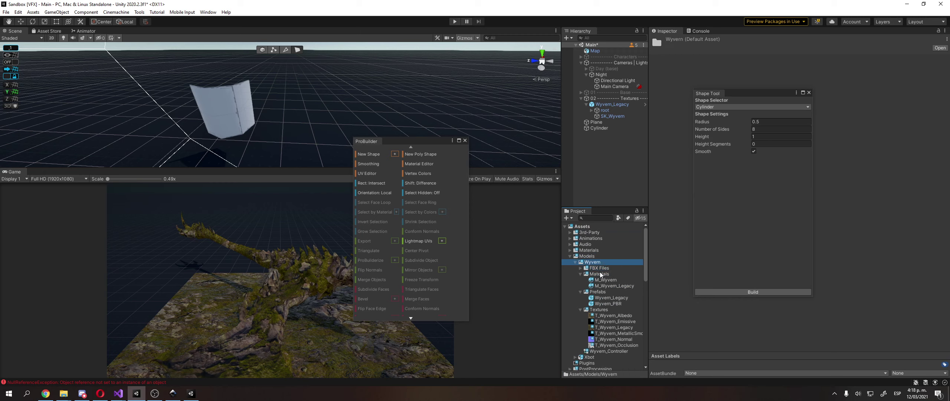
Expand the Wyvern FBX Files folder and reveal the SK_Wyvern model in the system file explorer
double_click(599, 268)
left_click(607, 274)
right_click(607, 274)
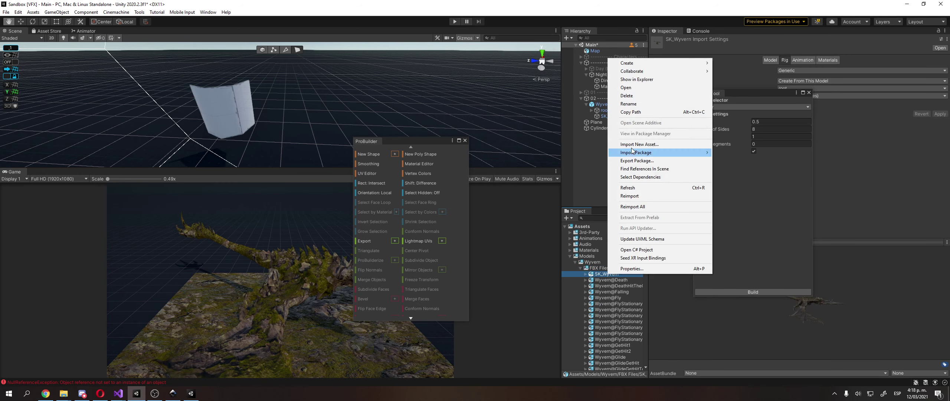
left_click(662, 81)
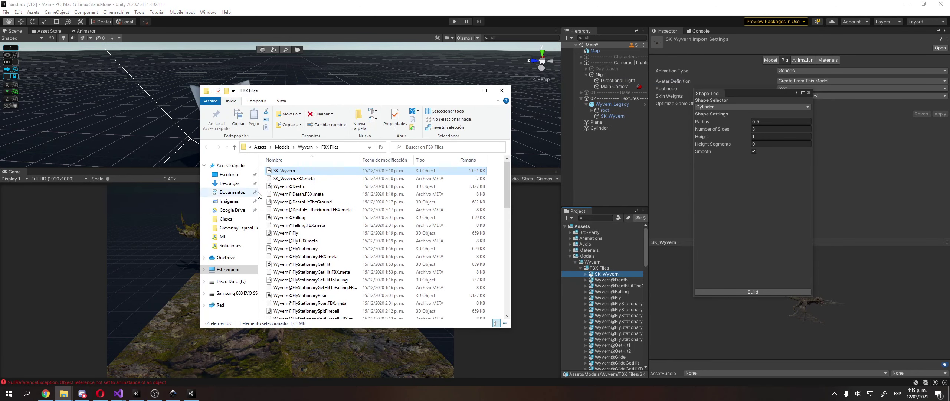
Open the SK_Wyvern FBX file in Notepad++ and look through its raw contents
right_click(294, 171)
left_click(223, 211)
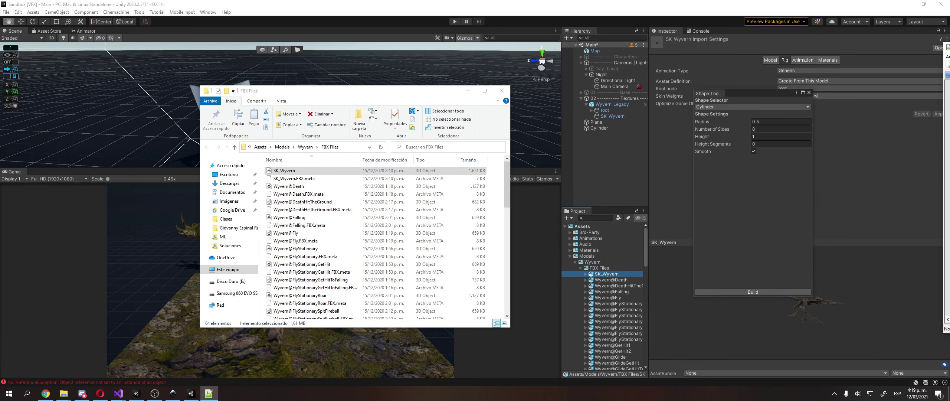
scroll(552, 140, "down", 20)
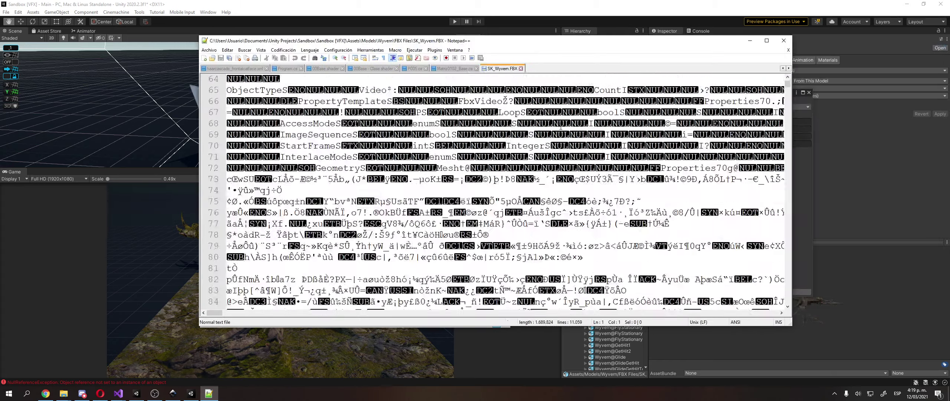
scroll(552, 140, "down", 20)
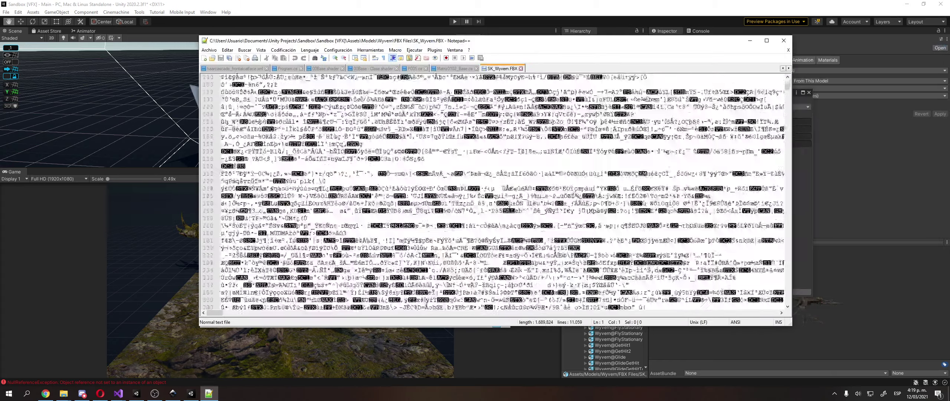
scroll(552, 140, "down", 20)
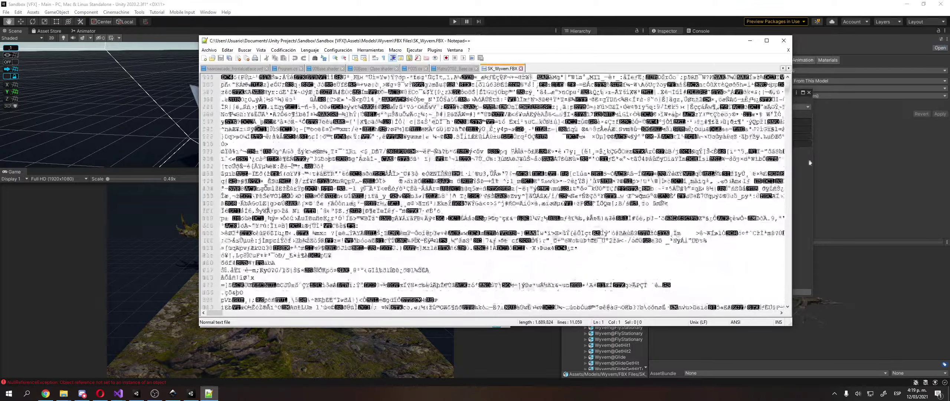
Read the raw SK_Wyvern FBX contents through to the end of the file and close Notepad++
left_click_drag(789, 90, 792, 302)
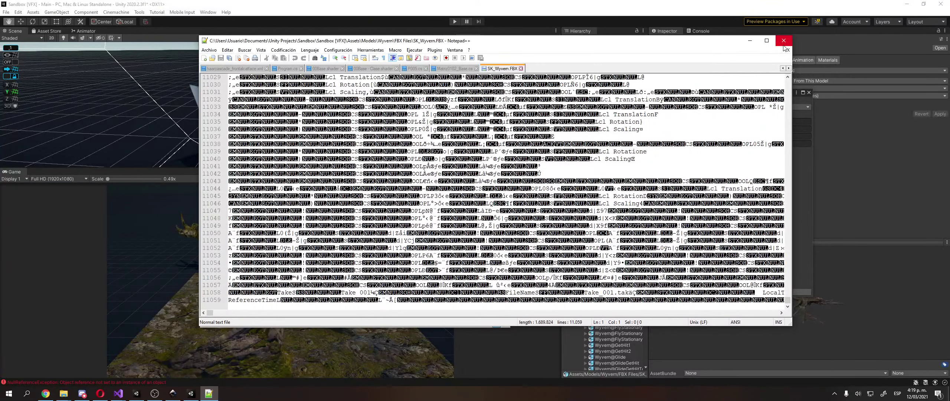
scroll(683, 171, "up", 4)
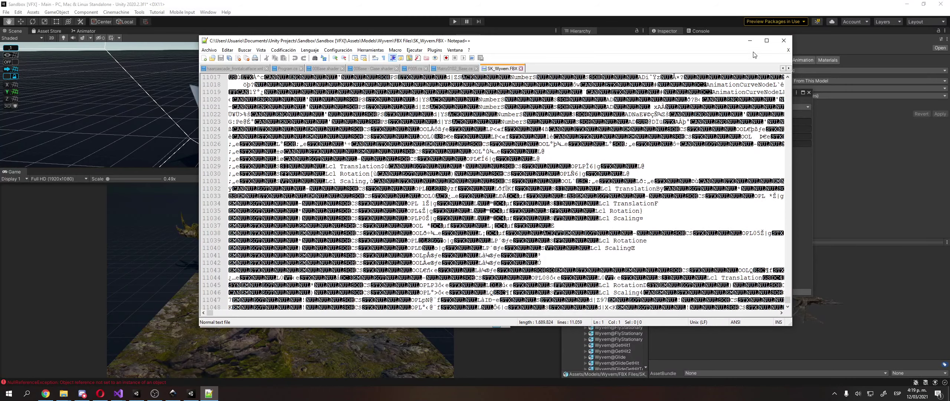
left_click(787, 46)
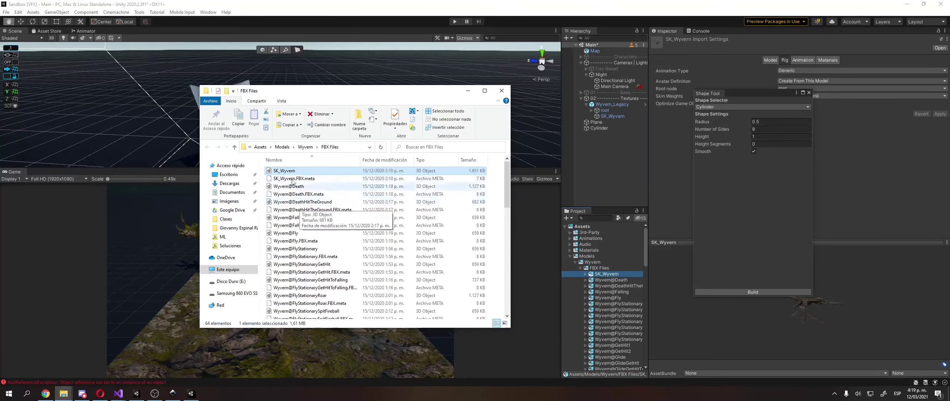
Look through the wyvern model and animation files in the FBX Files folder and move the file explorer window off Unity
scroll(300, 194, "down", 2)
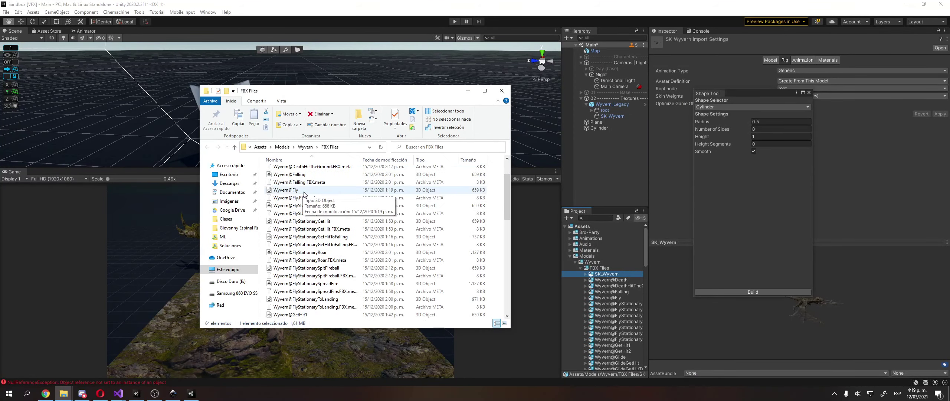
scroll(386, 270, "up", 2)
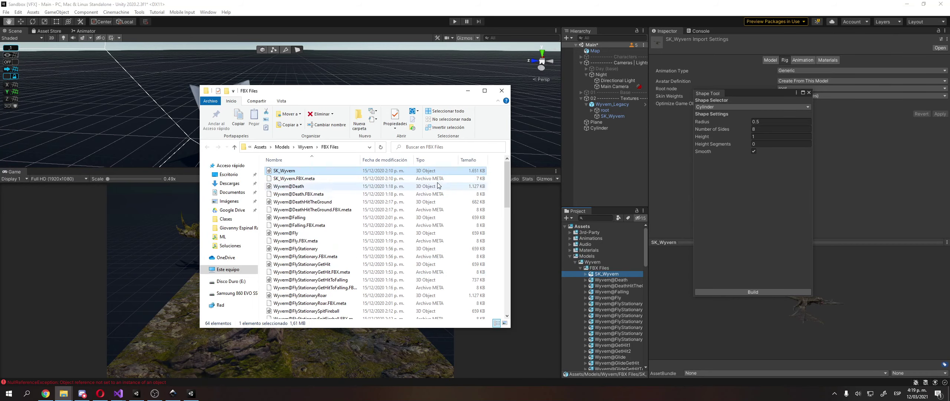
scroll(379, 221, "down", 4)
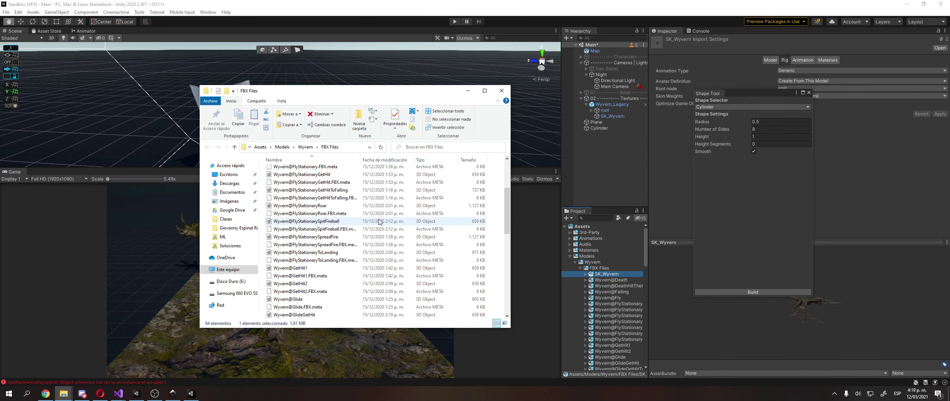
scroll(379, 222, "up", 4)
left_click_drag(421, 91, 949, 100)
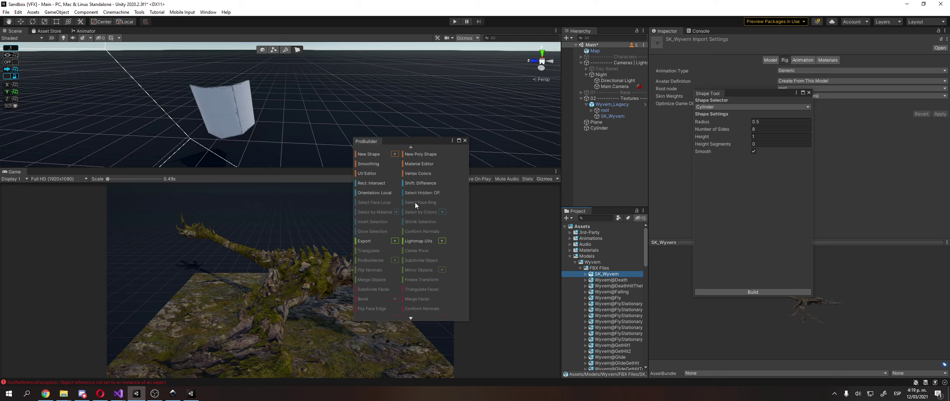
Close the floating Shape Tool and ProBuilder windows
left_click_drag(236, 129, 190, 127)
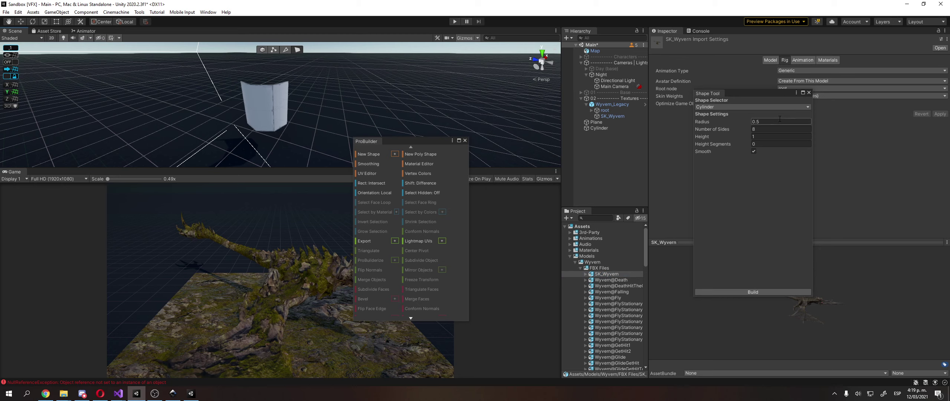
left_click(810, 93)
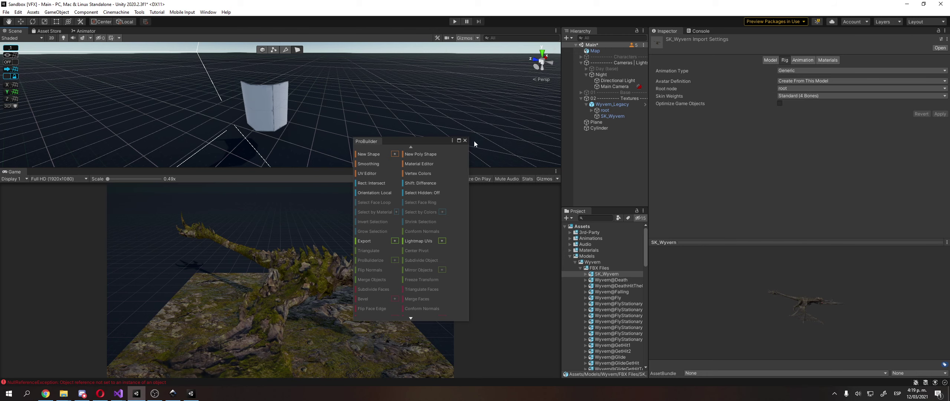
left_click(465, 140)
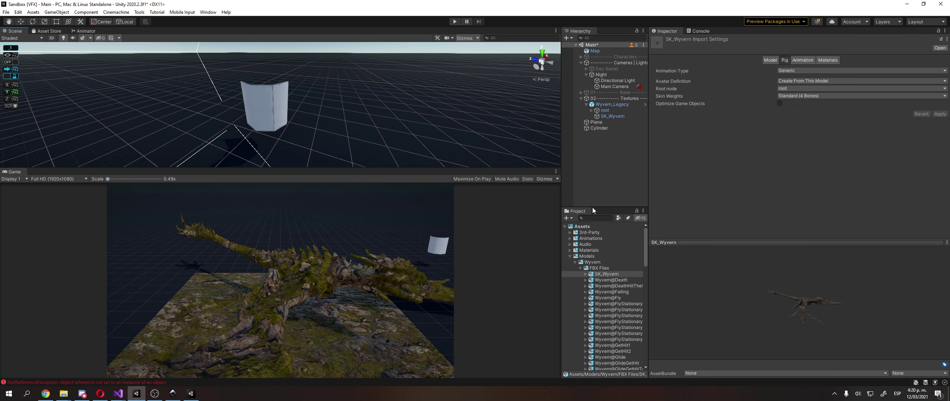
Collapse the Models folder in the project assets and open the 01Texturas shader from Shaders/02 Textures in Visual Studio
left_click(587, 255)
key("Left")
key("Down")
scroll(591, 293, "down", 2)
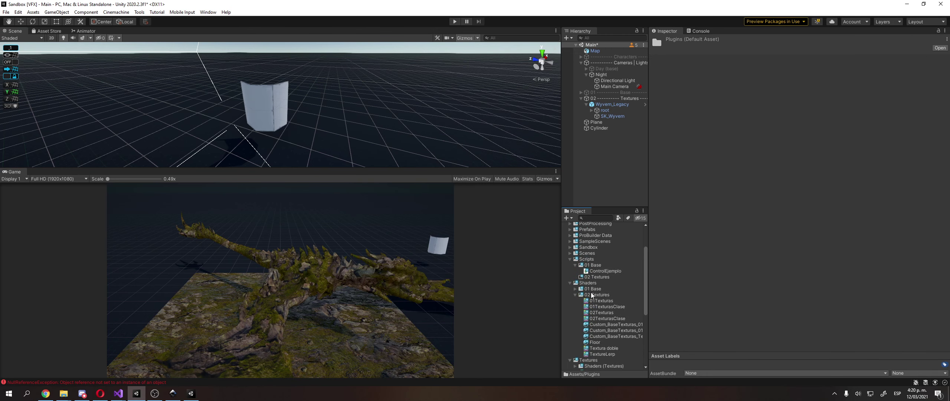
double_click(612, 300)
Examine the float2 uv_Textura declaration in the Input struct, highlighting its uv prefix and the _Textura name
scroll(185, 201, "up", 4)
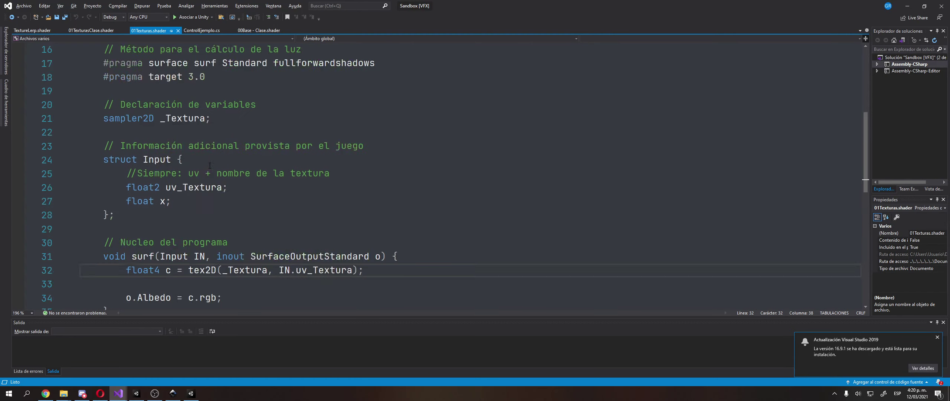
scroll(185, 201, "down", 2)
scroll(191, 194, "up", 2, "ctrl")
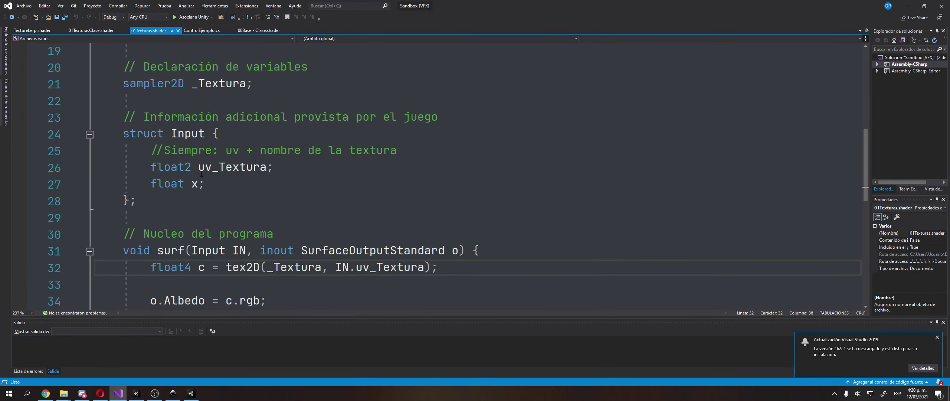
left_click_drag(199, 169, 213, 170)
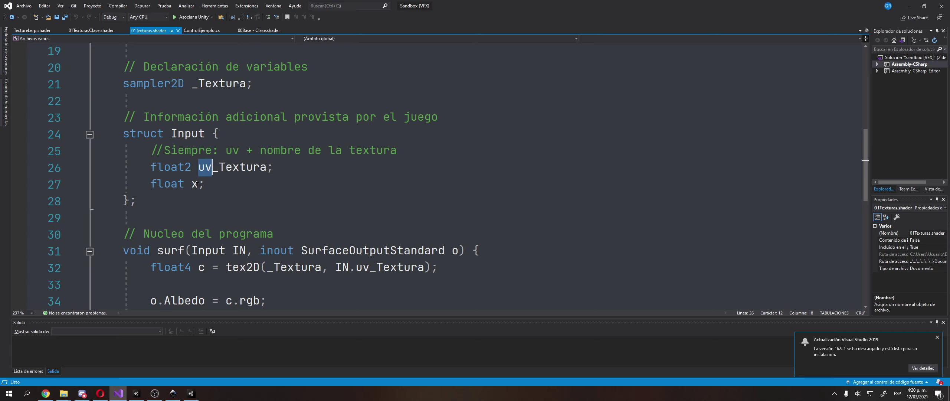
scroll(196, 183, "up", 1)
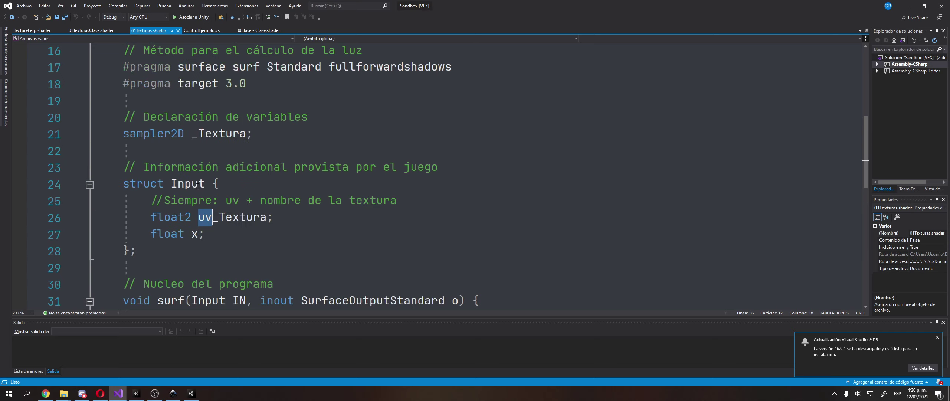
left_click(196, 228)
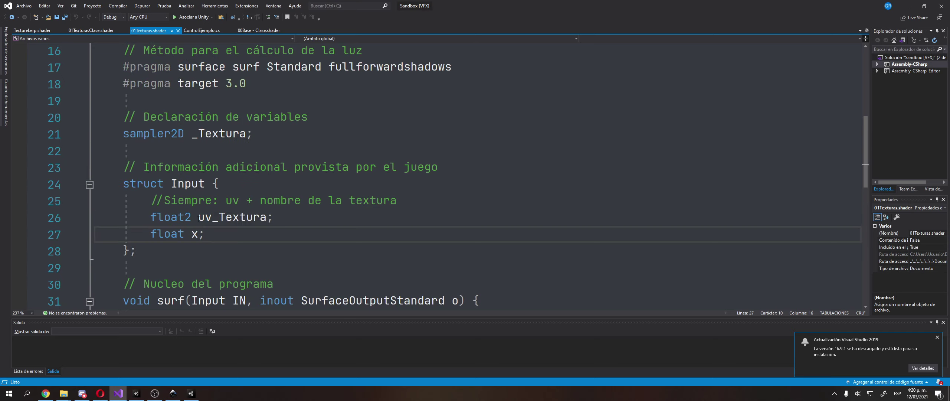
left_click_drag(199, 217, 265, 221)
left_click(266, 219)
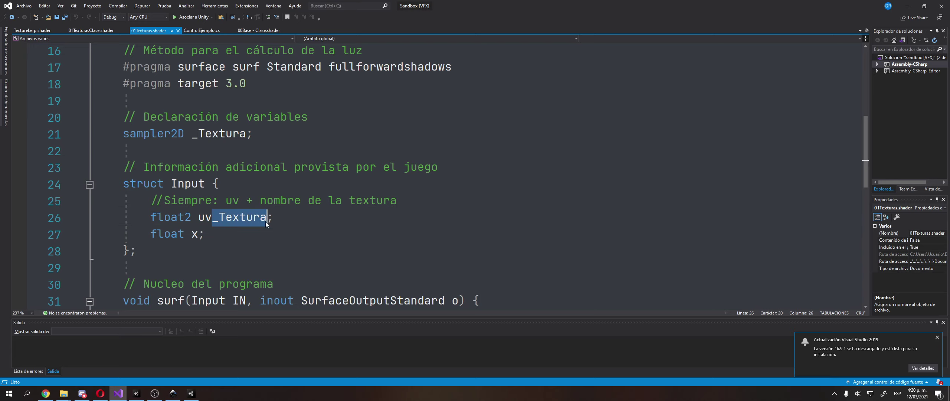
Highlight the _Textura property in the Properties block and compare it with the uv_ prefix in the Input struct
scroll(265, 221, "up", 5)
left_click_drag(151, 168, 207, 171)
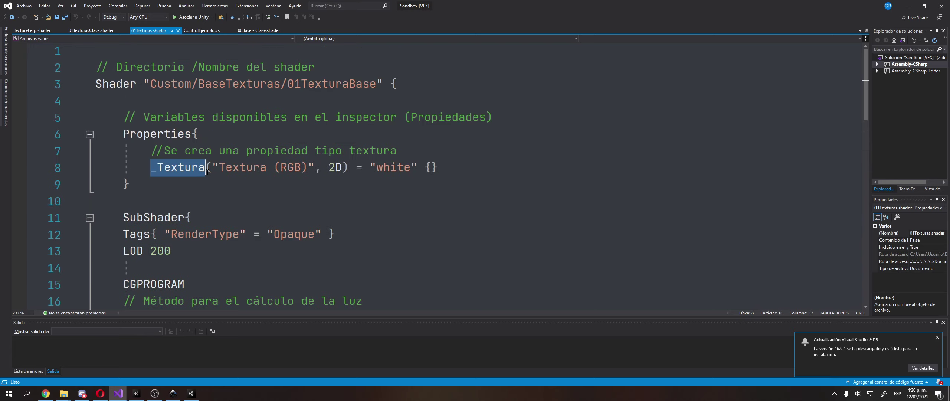
scroll(204, 176, "down", 3)
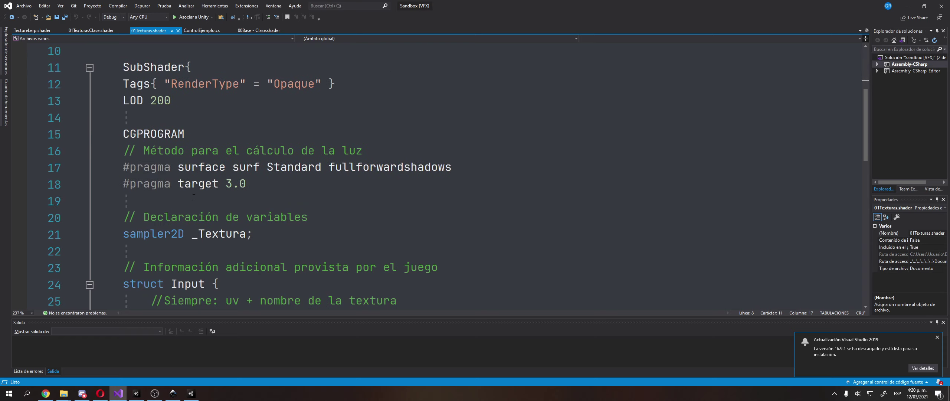
scroll(194, 197, "down", 3)
left_click_drag(200, 170, 219, 168)
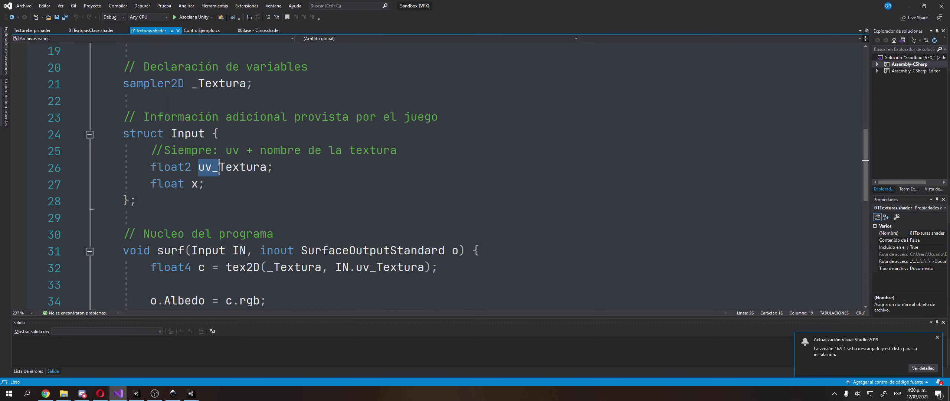
scroll(218, 170, "down", 1)
Switch to the 02 Texturas slides in the browser and present the UV map slide and the interpolation slide after it
left_click(100, 394)
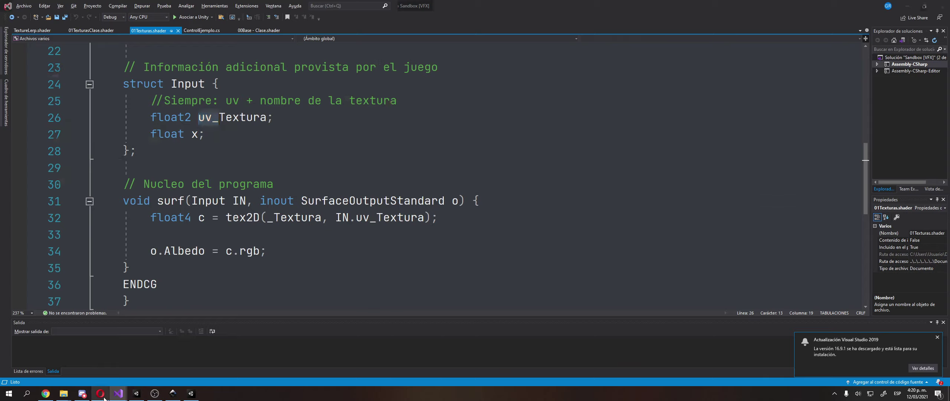
left_click(189, 4)
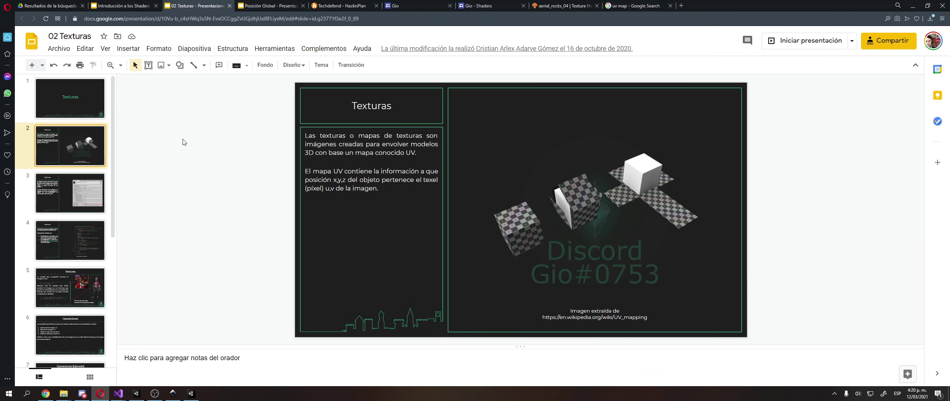
key("ctrl+F5")
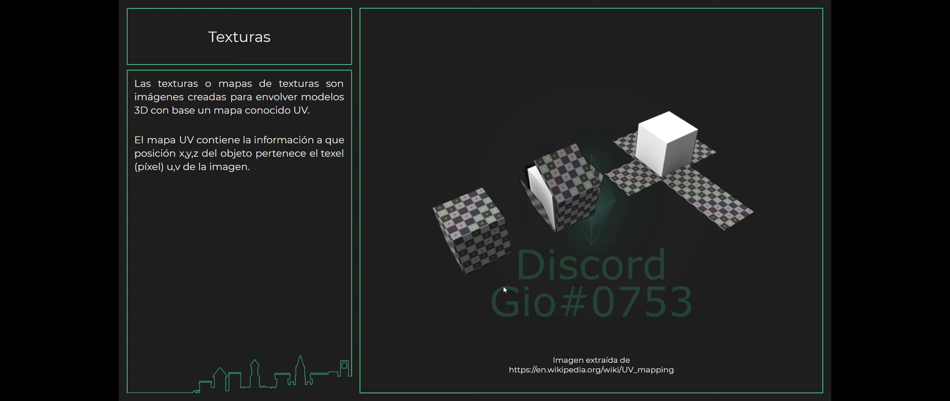
left_click(518, 248)
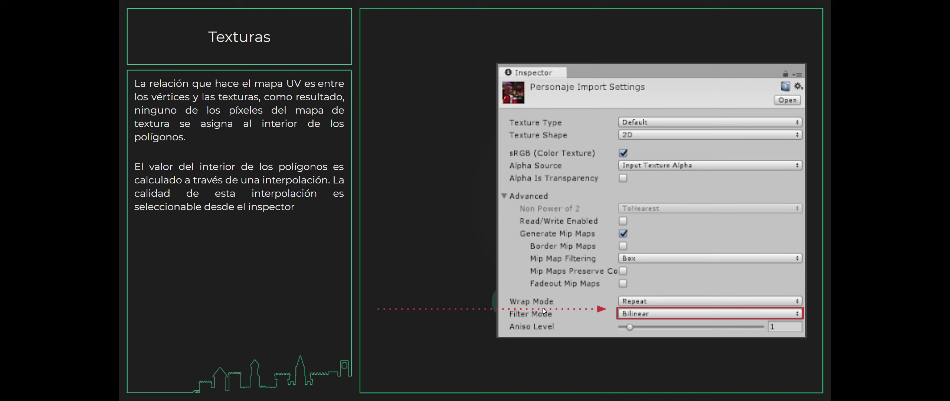
key("Escape")
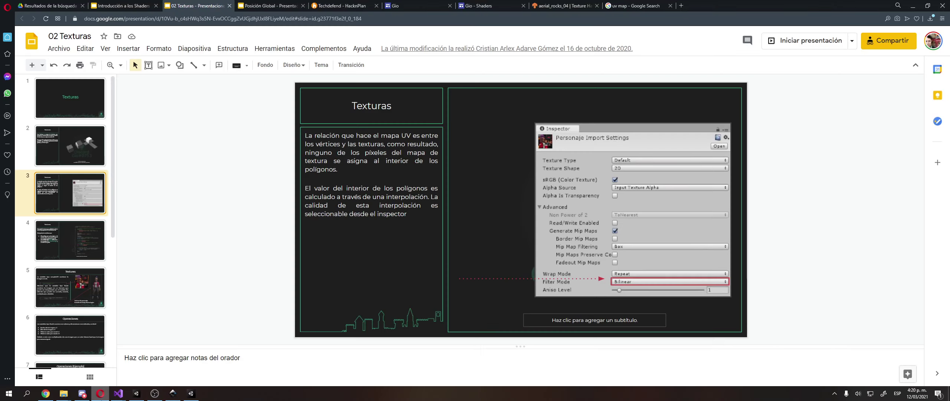
left_click(174, 392)
scroll(349, 178, "left", 5)
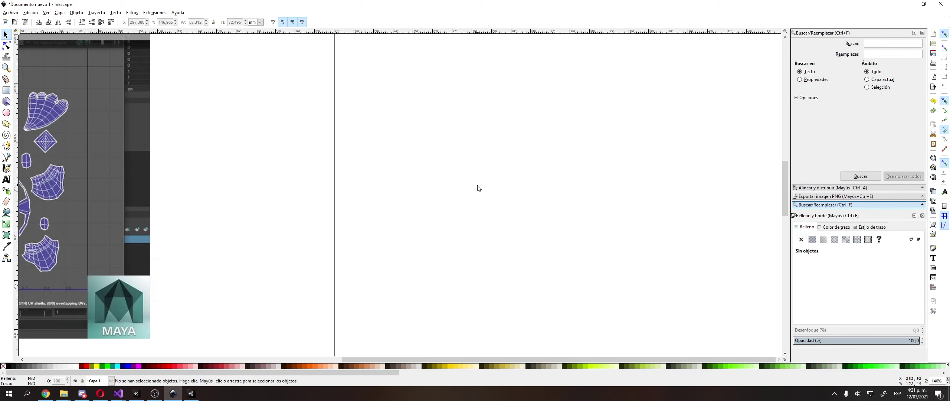
key("alt+Tab")
key("alt+Tab")
left_click_drag(259, 196, 335, 184)
scroll(335, 184, "down", 1)
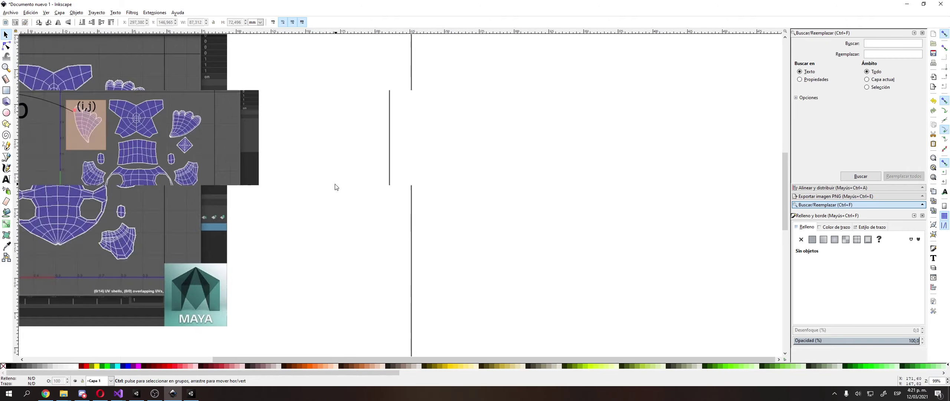
left_click(100, 394)
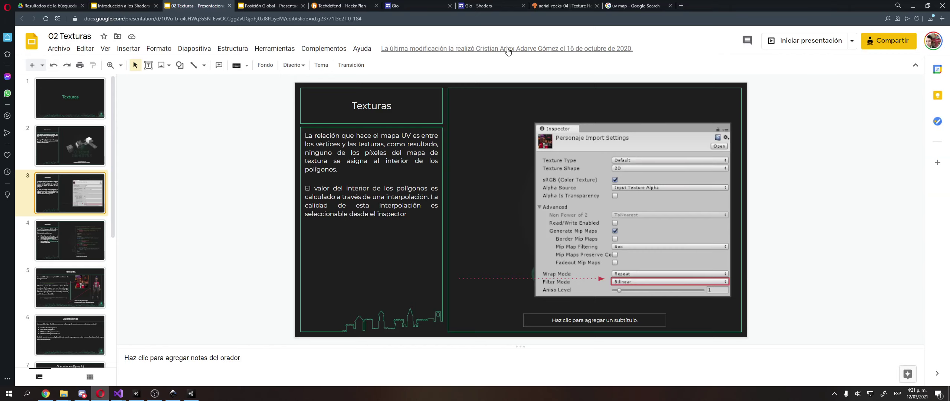
Find the numbered, multicoloured UV checker grid from the McNeel Forum in the uv map image search and copy the image
left_click(635, 5)
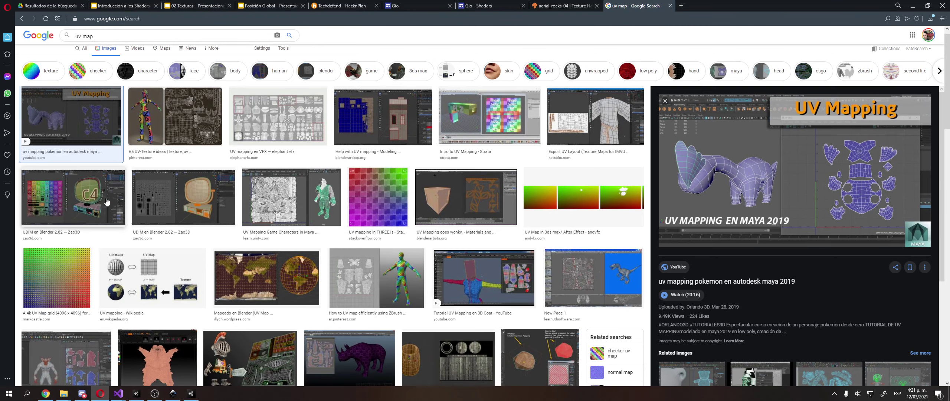
left_click(56, 279)
scroll(56, 278, "down", 1)
scroll(196, 243, "down", 1)
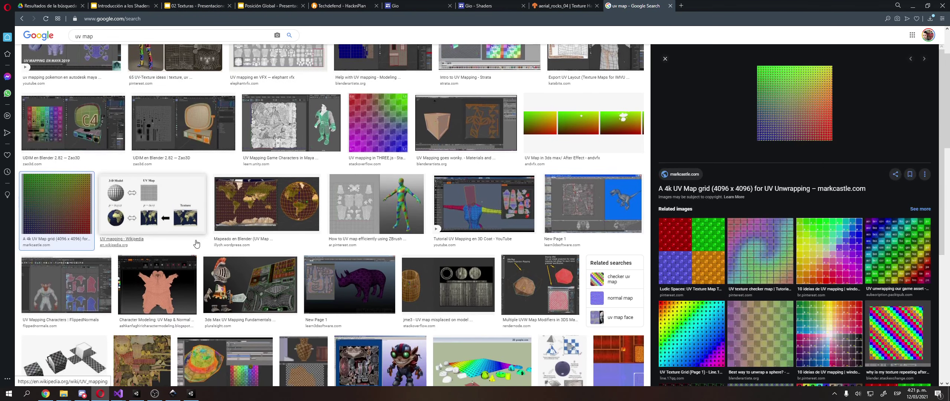
scroll(197, 244, "down", 3)
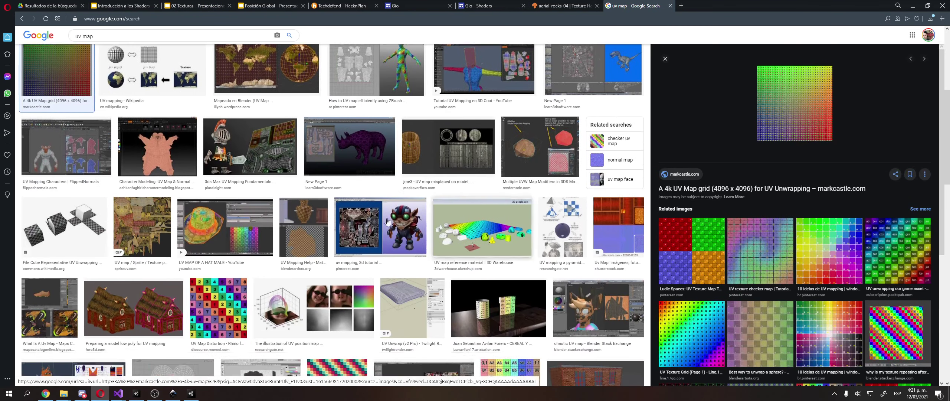
scroll(387, 222, "down", 1)
left_click(218, 260)
right_click(770, 78)
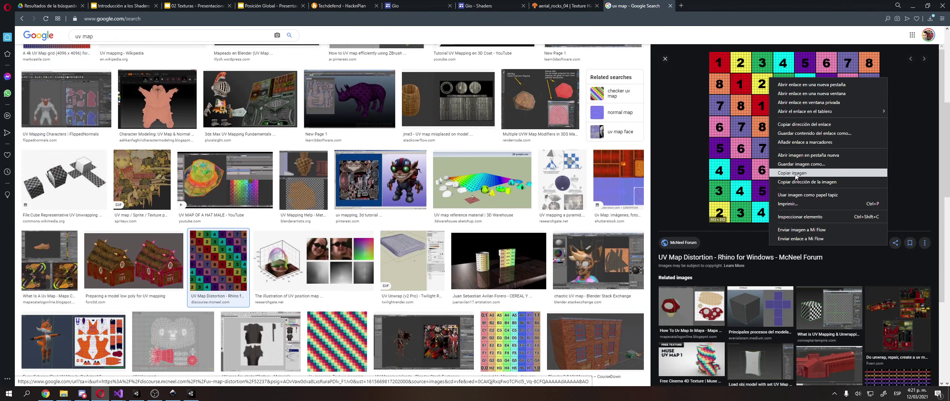
left_click(795, 173)
Paste the numbered UV checker image into the Inkscape drawing, on empty canvas beside the UV Mapping picture
left_click(173, 393)
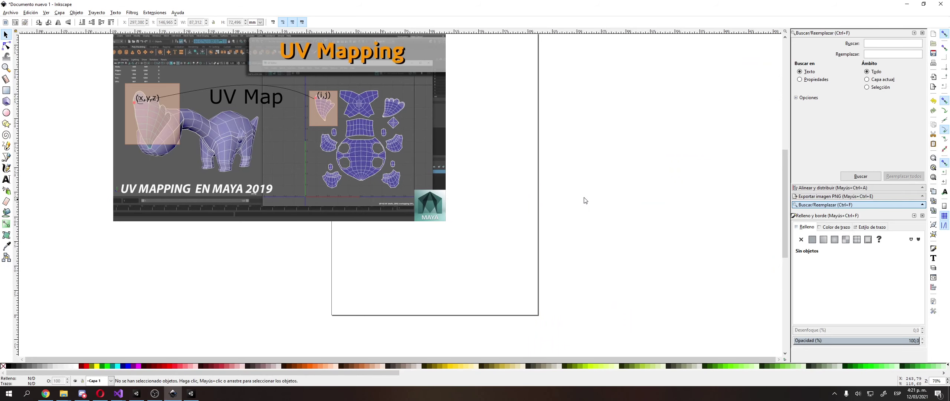
key("ctrl+v")
left_click_drag(560, 157, 358, 78)
scroll(441, 172, "up", 2)
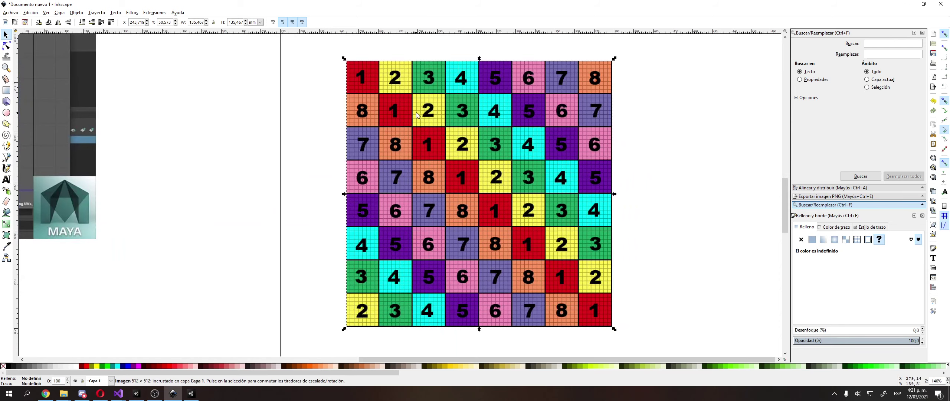
scroll(387, 74, "up", 3)
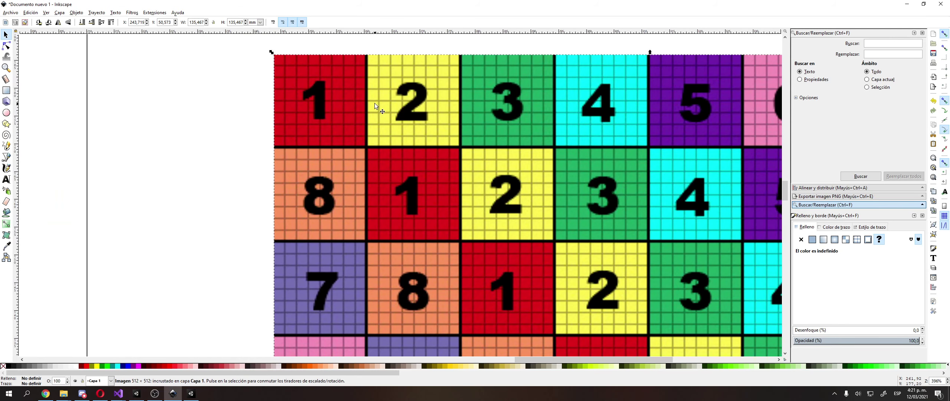
Draw a rectangle about 18 mm wide and 15 mm high on empty canvas above the UV checker's first cell
left_click_drag(439, 95, 509, 140)
left_click(310, 87)
scroll(314, 87, "down", 1)
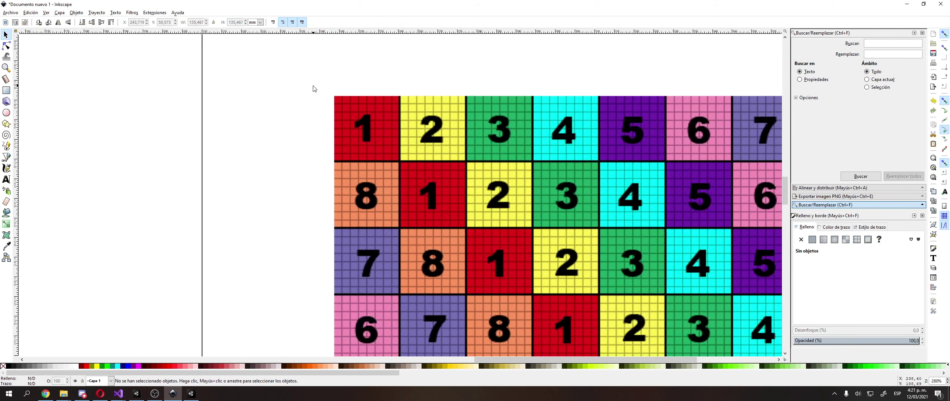
left_click_drag(314, 87, 273, 163)
left_click(6, 90)
left_click_drag(302, 52, 371, 112)
key("s")
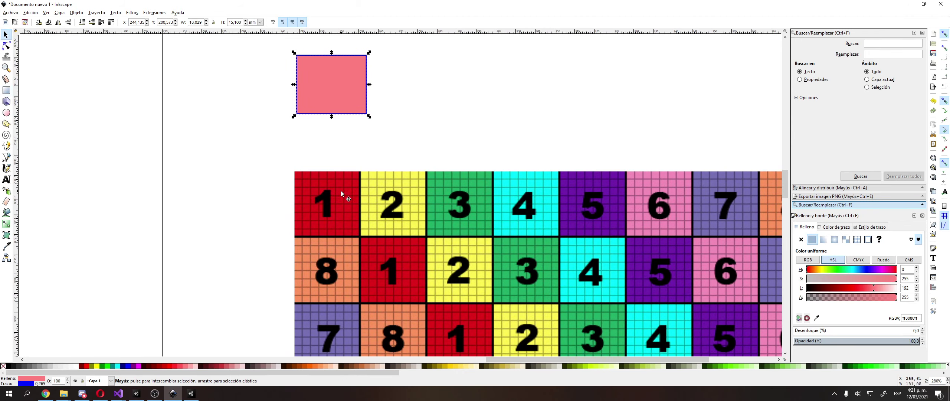
Set the new rectangle's outline to black and keep its fill
key("d")
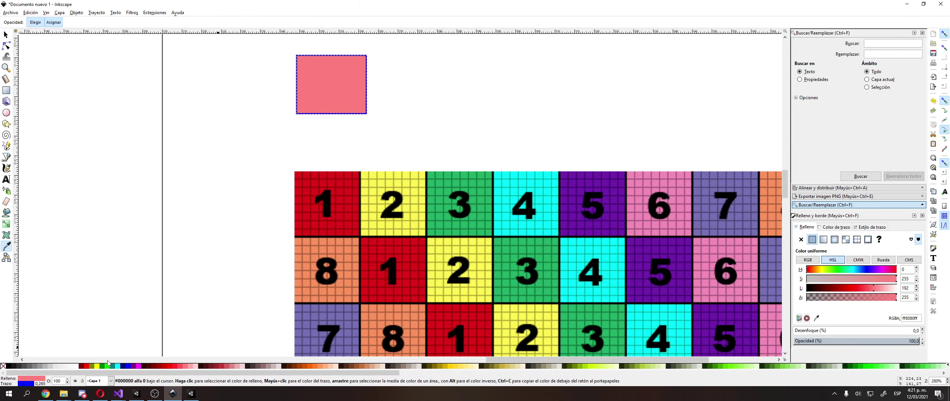
left_click(10, 367)
key("ctrl+z")
left_click(9, 367, "shift")
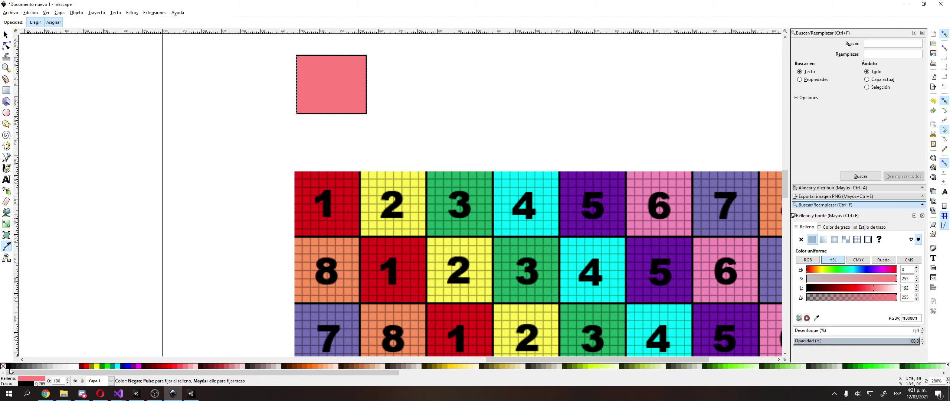
Fill the rectangle with the bright red sampled from the checker's cell 1
key("s")
left_click(256, 166)
scroll(284, 137, "up", 1)
left_click(379, 85)
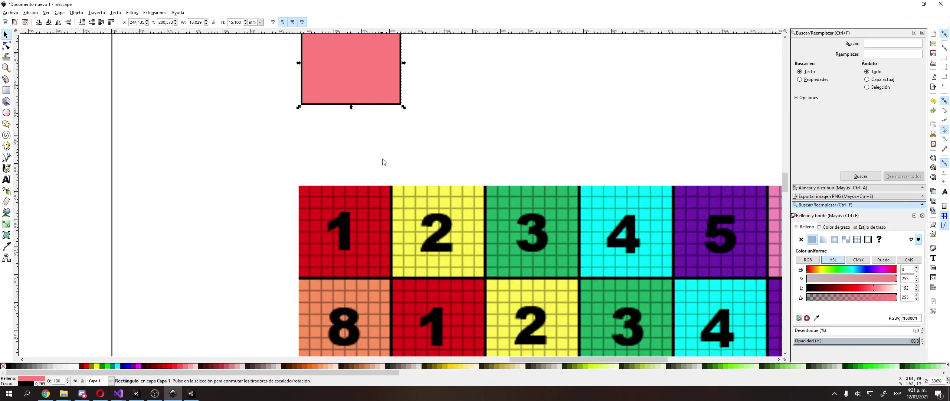
key("d")
left_click(376, 182)
key("s")
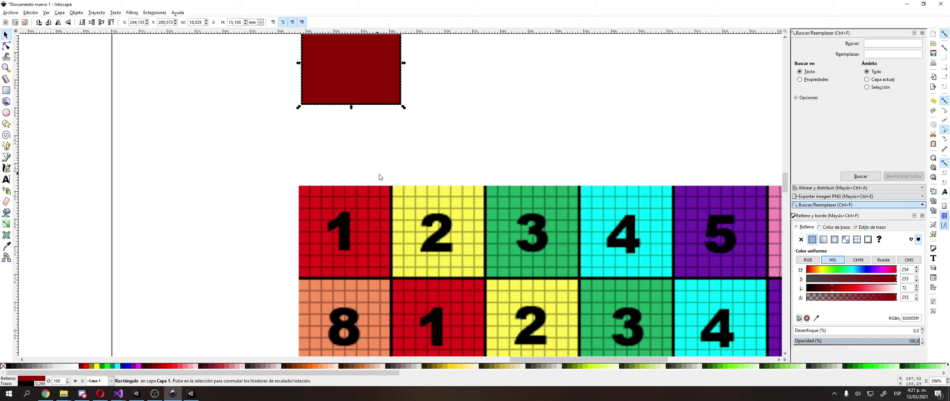
key("d")
left_click(380, 190)
key("s")
Duplicate the red rectangle edge to edge and fill the right-hand one with the yellow sampled from the checker's cell 2
left_click_drag(386, 71, 467, 103)
key("ctrl+d")
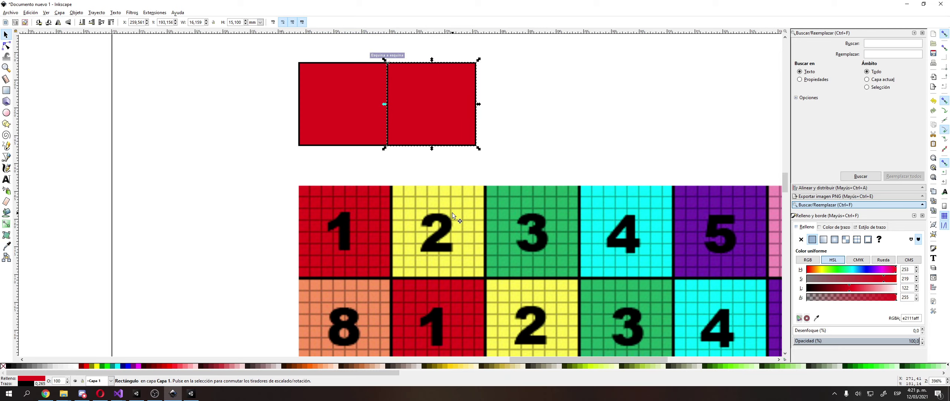
key("d")
left_click(462, 213)
left_click(458, 192)
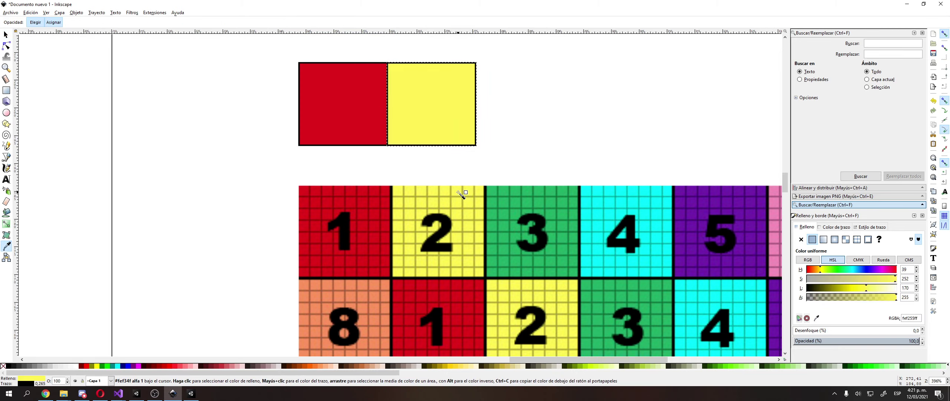
key("s")
Nudge the yellow rectangle away from the red one and stretch the red rectangle's right edge to meet it
left_click(497, 122)
scroll(489, 117, "up", 1)
left_click_drag(489, 117, 559, 160)
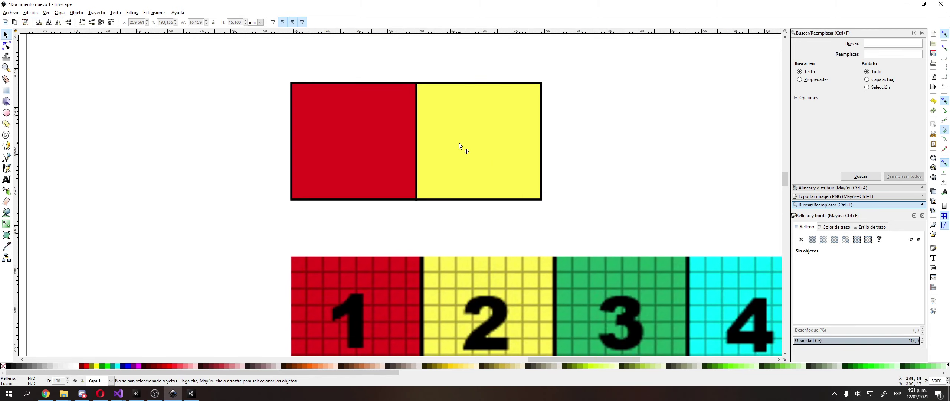
left_click(458, 142)
left_click_drag(469, 147, 477, 147)
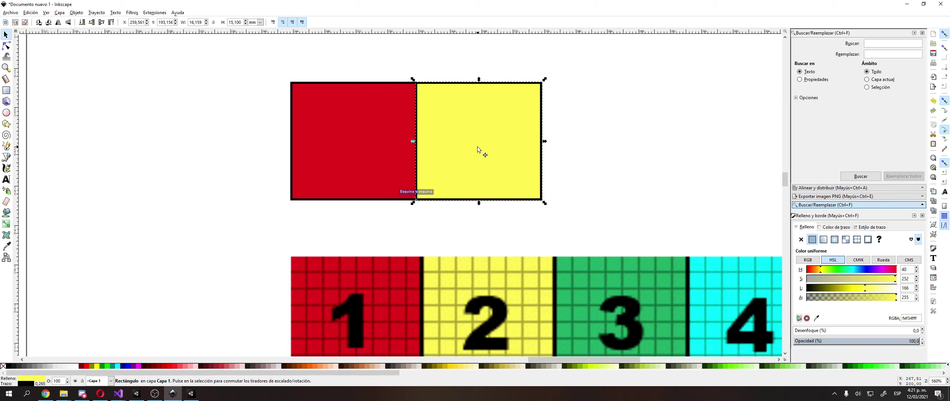
key("Right")
key("Right")
left_click(410, 145)
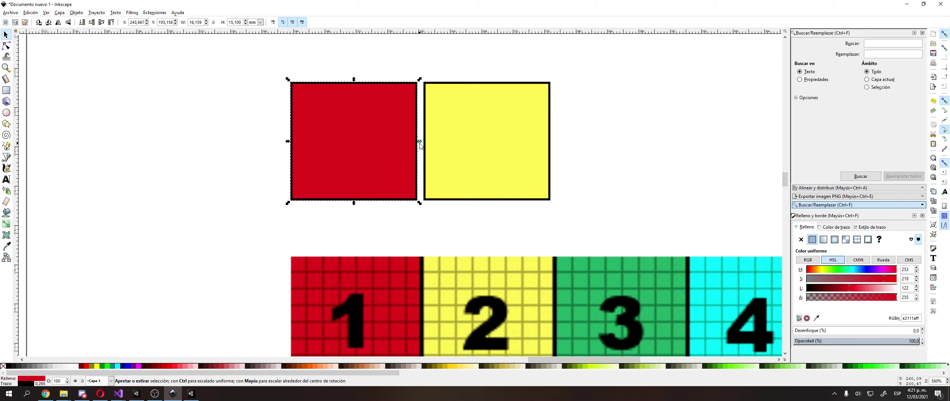
left_click_drag(419, 144, 427, 144)
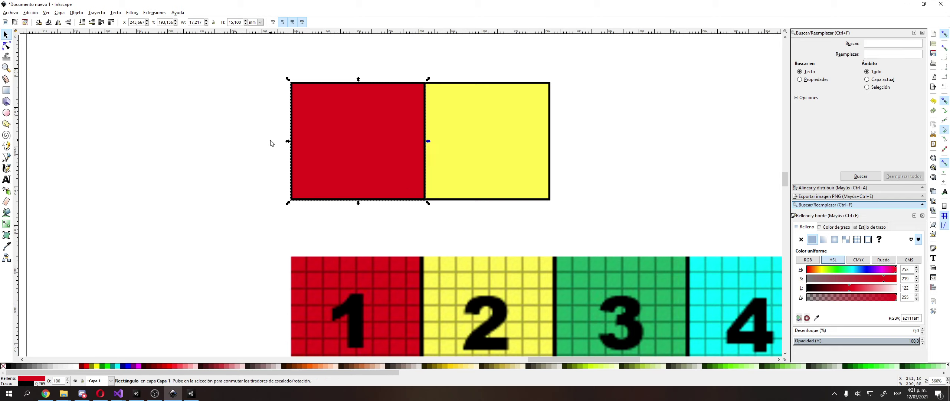
Resize the red and yellow rectangles into squares of 15 mm by 15 mm
left_click_drag(202, 22, 185, 22)
type("15")
key("Return")
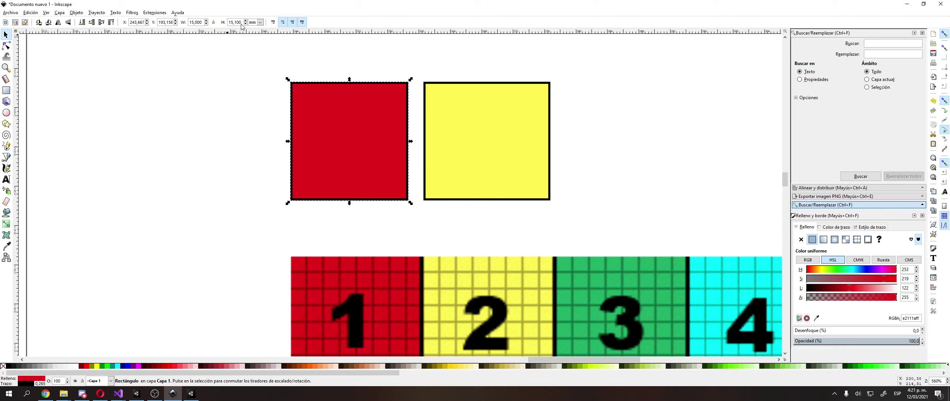
left_click(528, 122)
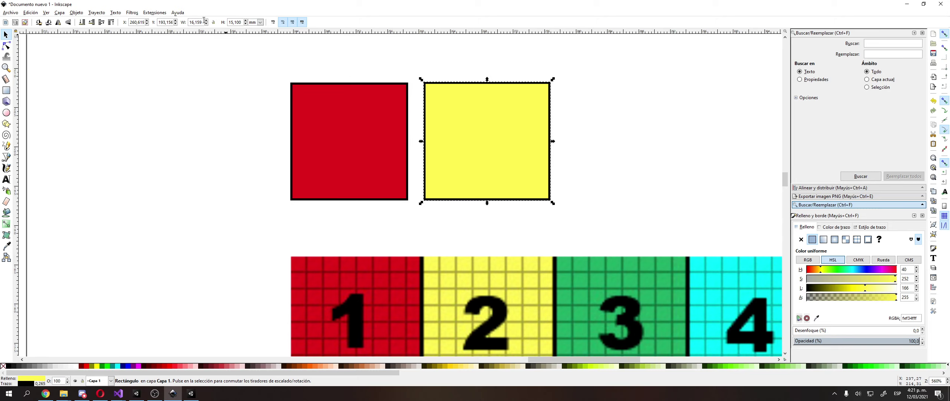
key("1")
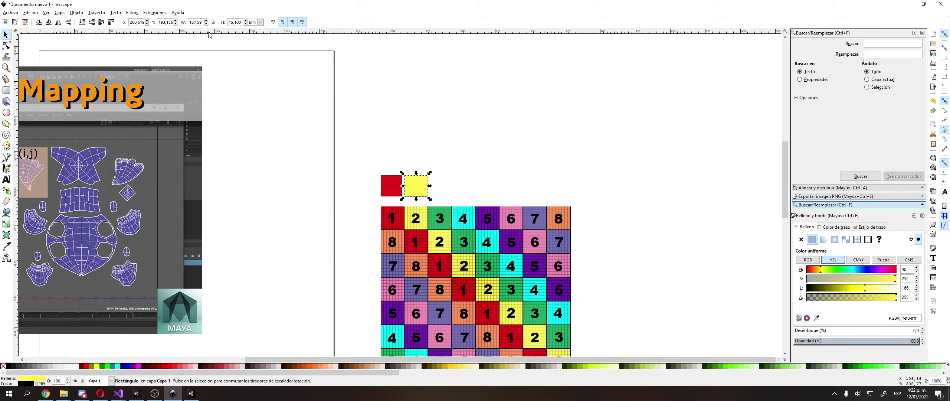
triple_click(197, 23)
type("15")
key("Return")
type("15")
key("Return")
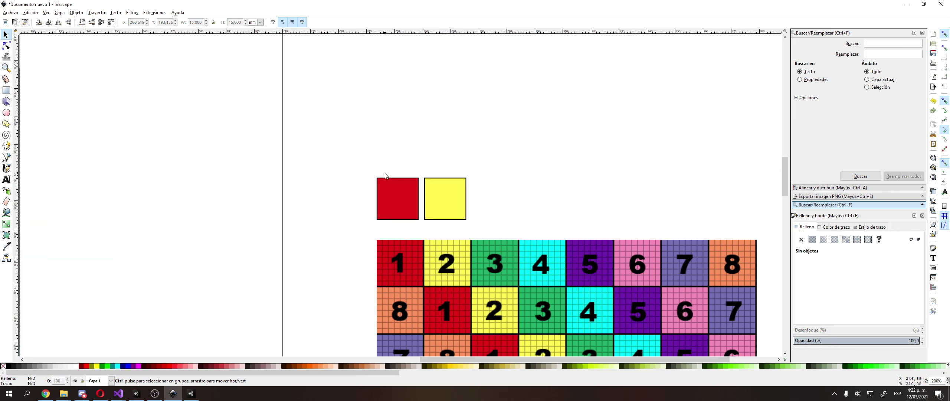
Move the yellow square back so it snaps corner to corner against the red square's right edge
left_click(417, 196)
scroll(418, 195, "up", 3)
left_click_drag(476, 173, 462, 172)
left_click(465, 82)
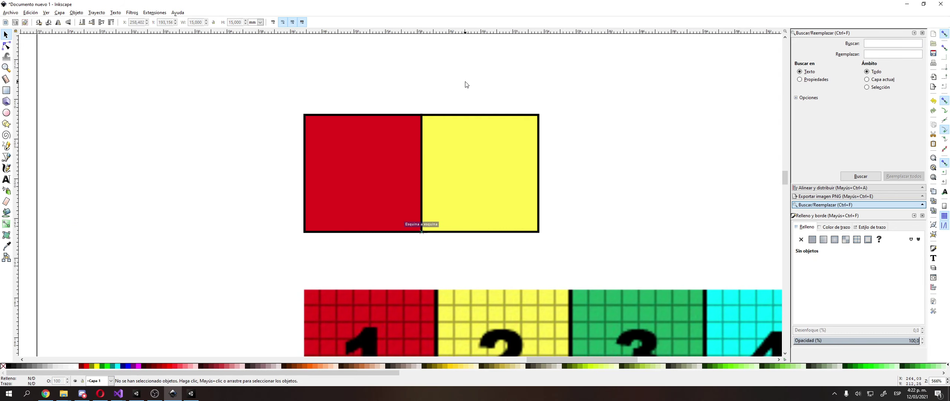
left_click_drag(464, 83, 409, 87)
scroll(409, 90, "down", 1)
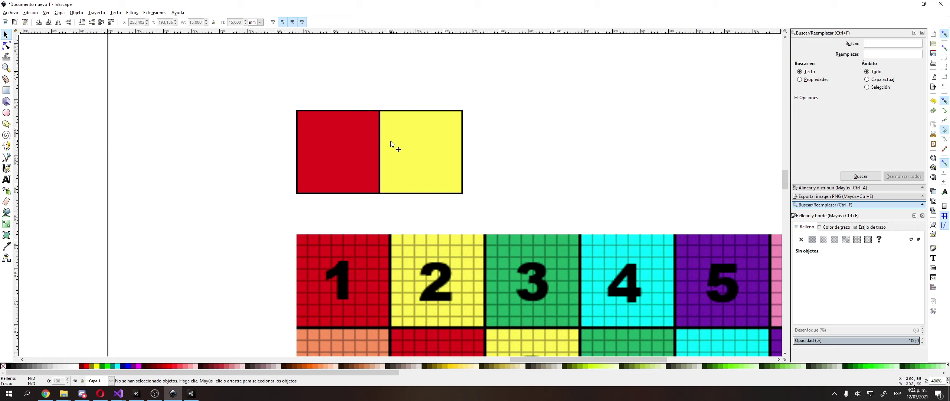
left_click(347, 143)
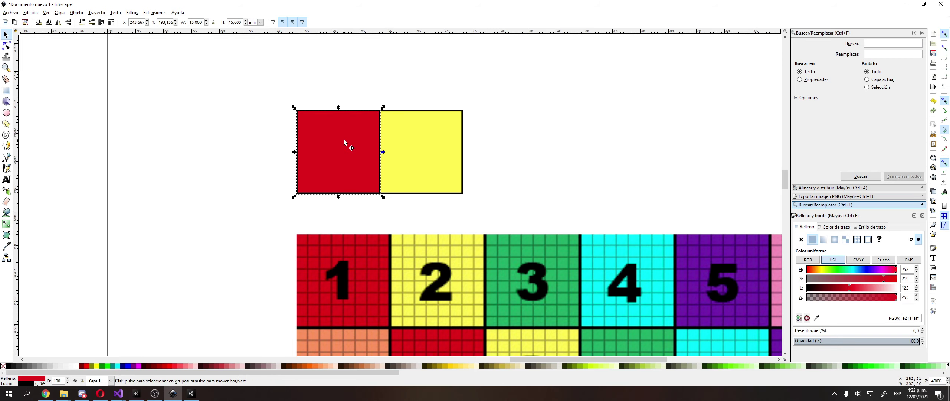
key("ctrl+d")
left_click_drag(350, 142, 510, 143)
left_click(470, 104)
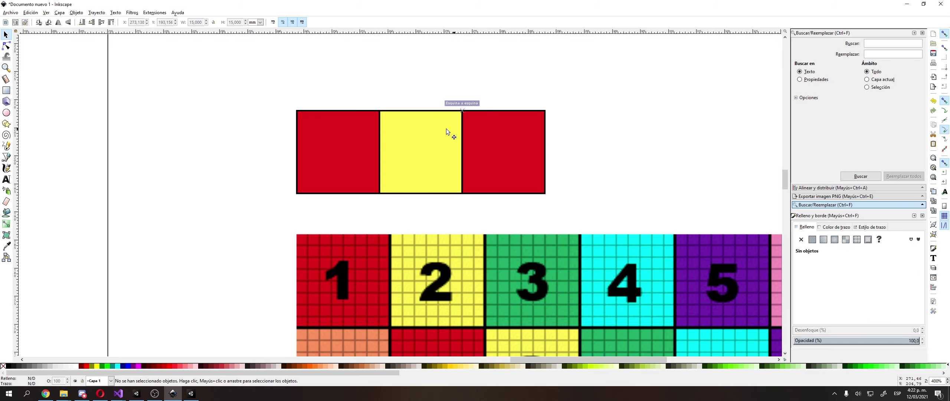
left_click(483, 141)
key("Delete")
Place a duplicate of the yellow square against its right edge and display the copy's fill colour as RGB values
left_click_drag(452, 153, 427, 151)
left_click(485, 130)
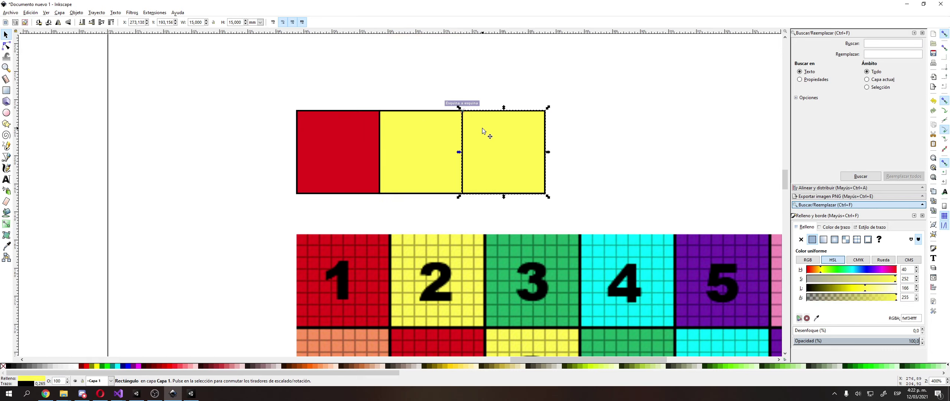
scroll(479, 130, "up", 2)
left_click_drag(453, 106, 541, 72)
left_click(808, 260)
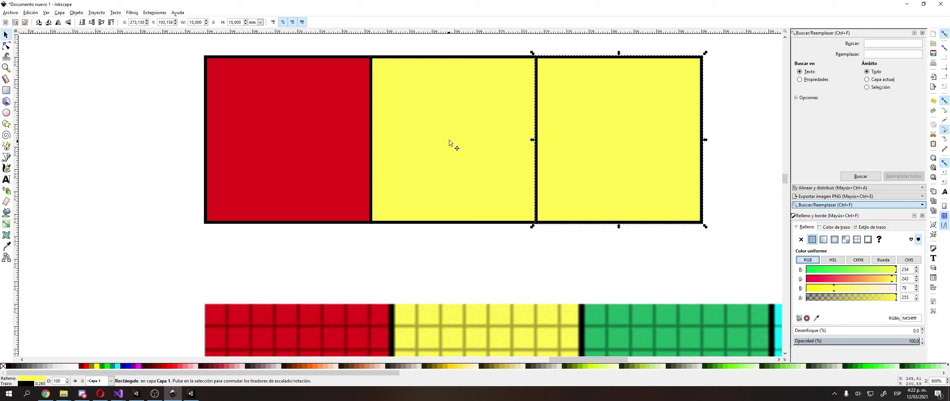
left_click_drag(449, 139, 473, 167)
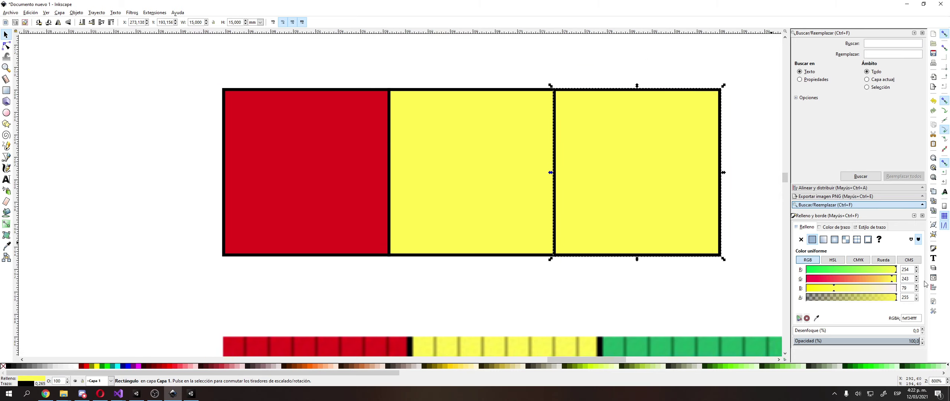
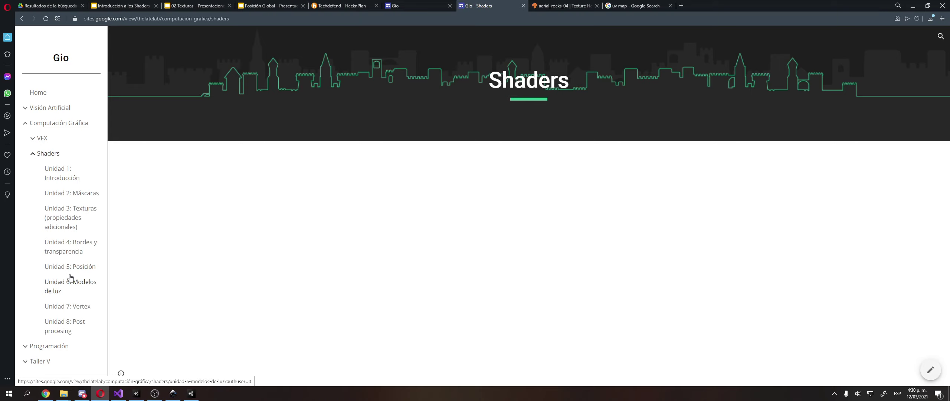
Open the site's Unidad 6: Modelos de luz page and look through the Lighting Models slides past NdotL x Atten
left_click(57, 286)
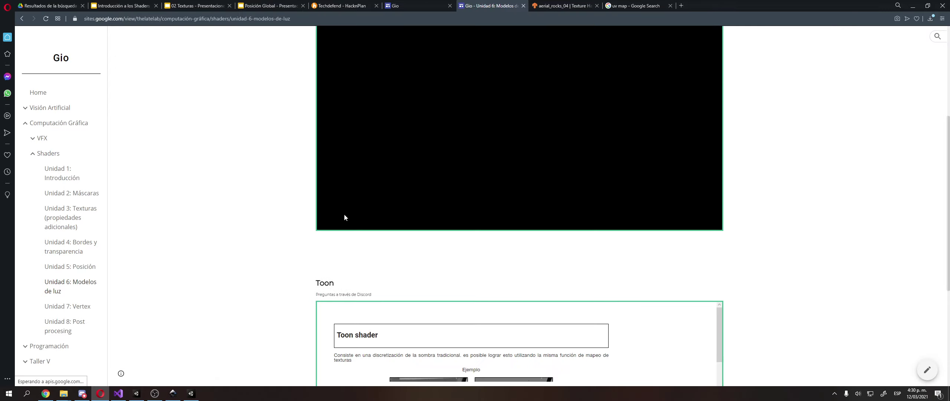
left_click(421, 198)
left_click(423, 198)
left_click(423, 198)
left_click(423, 198)
left_click(423, 198)
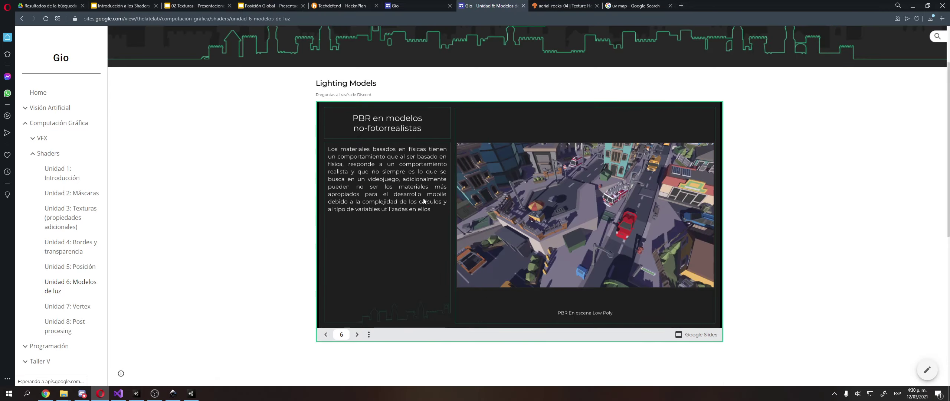
left_click(423, 197)
left_click(424, 200)
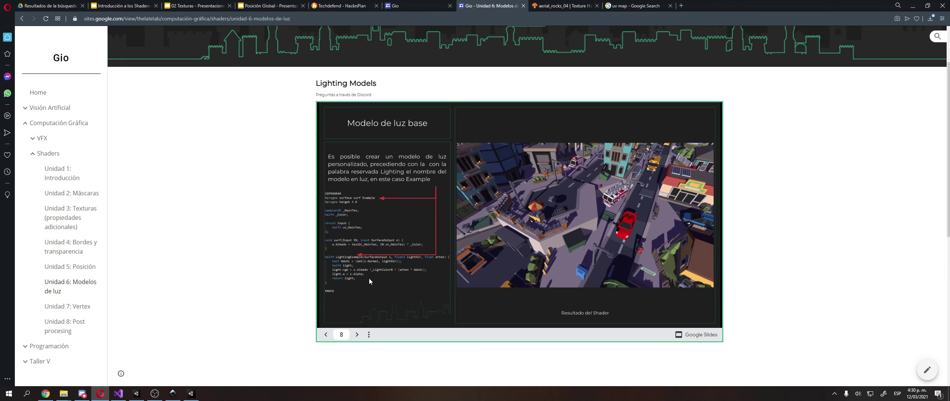
left_click(532, 276)
left_click(530, 277)
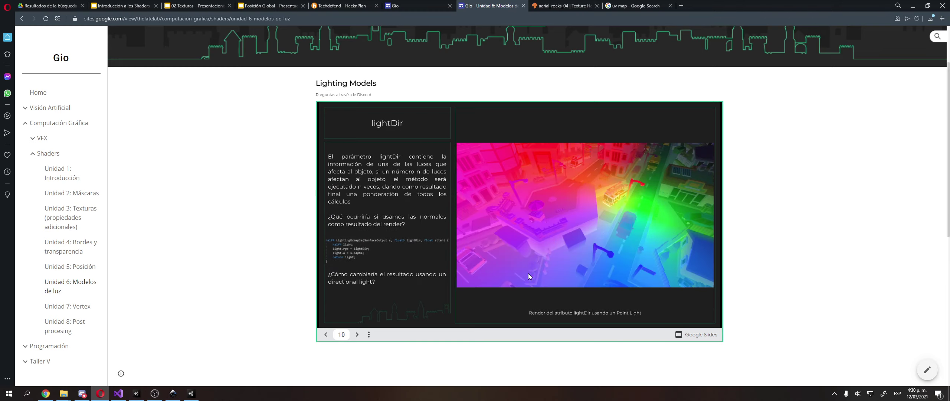
left_click(529, 275)
left_click(529, 275)
left_click(529, 275)
left_click(528, 273)
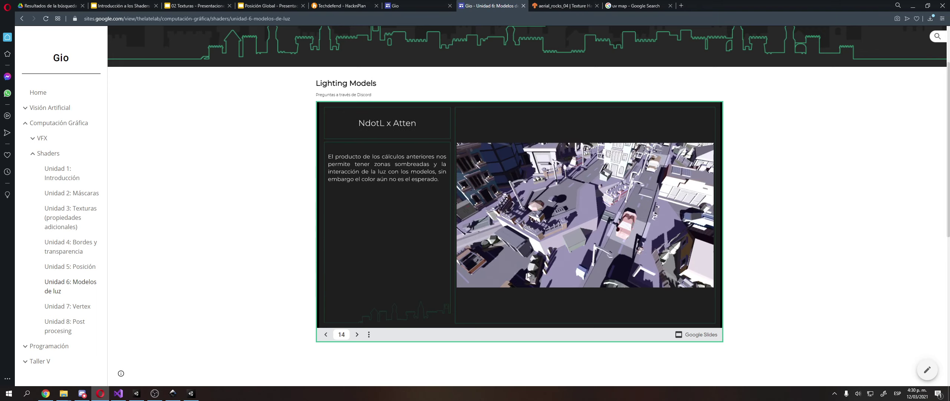
left_click(527, 272)
Return to the NdotL slide in the Lighting Models presentation and continue through to the final Custom (opcional) slide
key("Left")
key("Left")
key("Left")
key("Left")
left_click(561, 228)
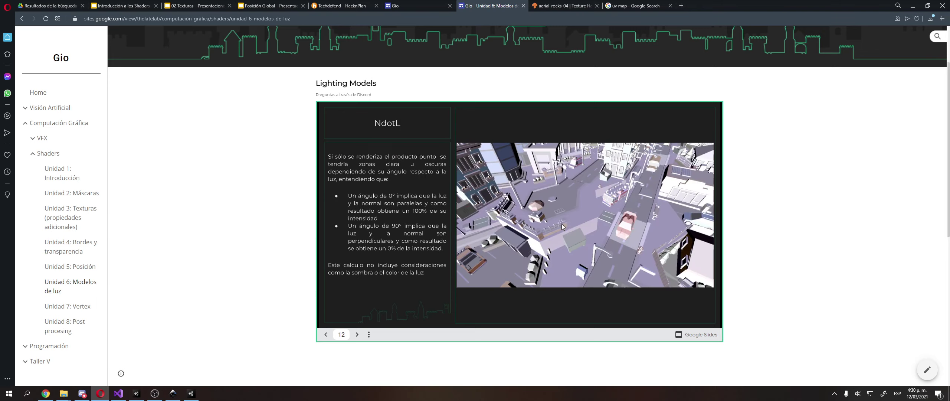
left_click(562, 227)
left_click(563, 226)
left_click(564, 226)
left_click(564, 225)
left_click(564, 228)
left_click(563, 228)
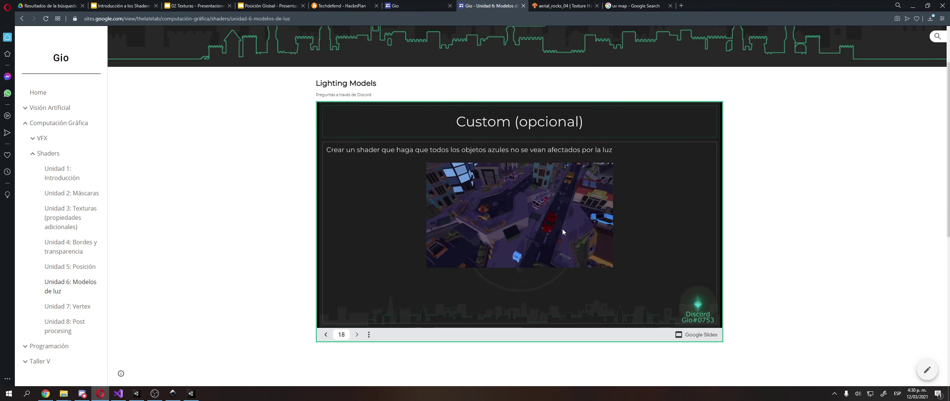
Look through the Toon shader document below the slides, including the ramp examples and the Desafíos section
scroll(561, 229, "down", 8)
scroll(662, 251, "down", 8)
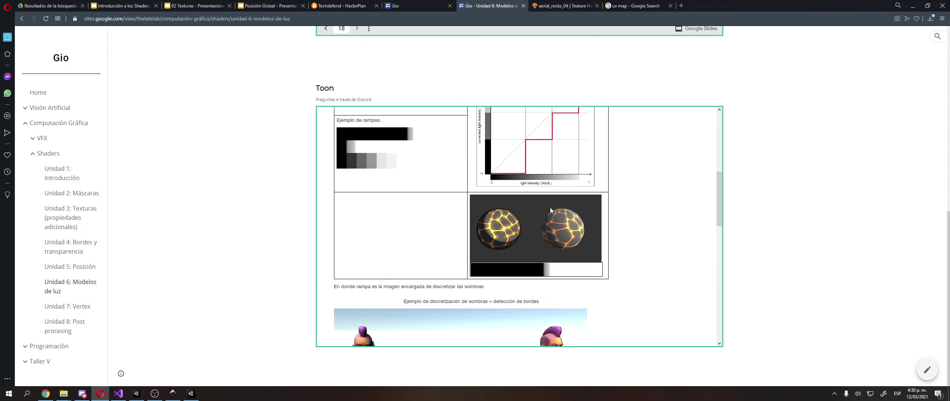
scroll(551, 210, "down", 10)
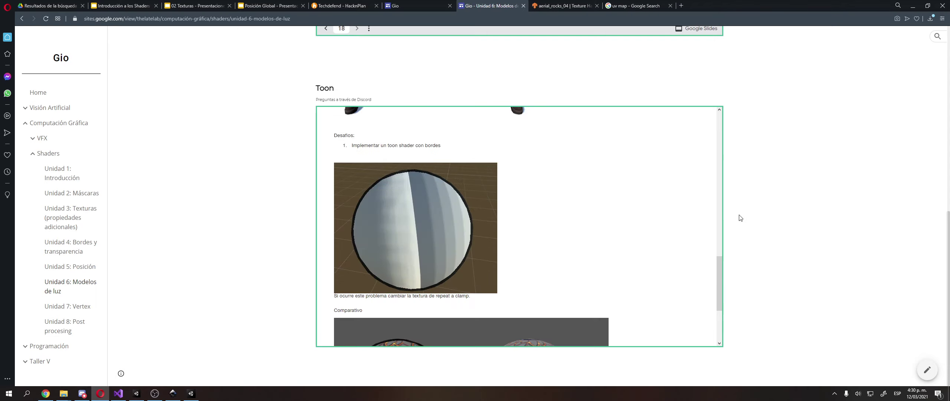
scroll(694, 222, "down", 5)
Open the Unidad 1: Introducción page and show its Texturas presentation
scroll(780, 237, "up", 15)
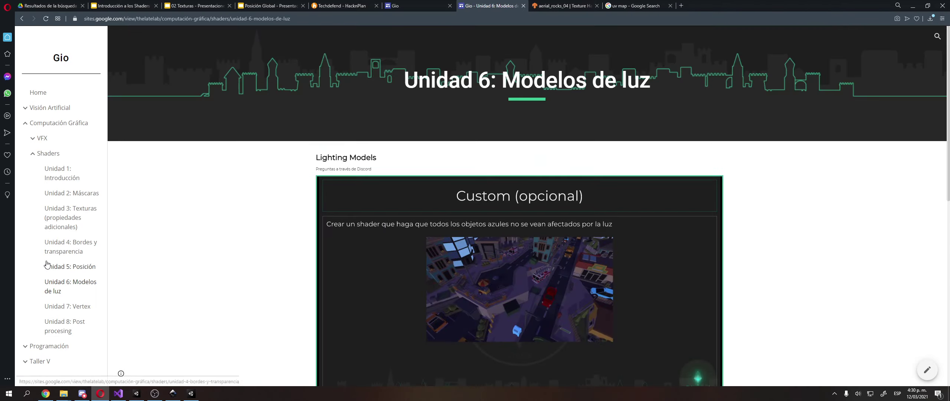
left_click(56, 182)
scroll(219, 246, "down", 10)
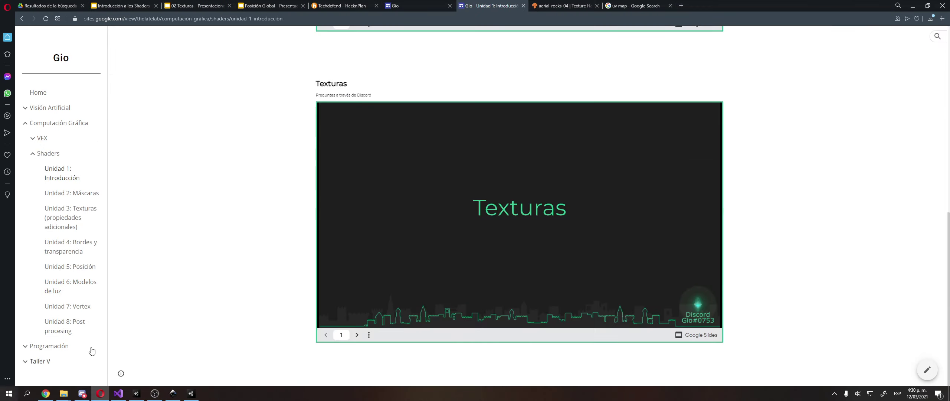
Switch to Visual Studio and highlight the _Textura and IN.uv_Textura arguments in the surf function of 01Texturas.shader
scroll(229, 308, "up", 1)
left_click(119, 394)
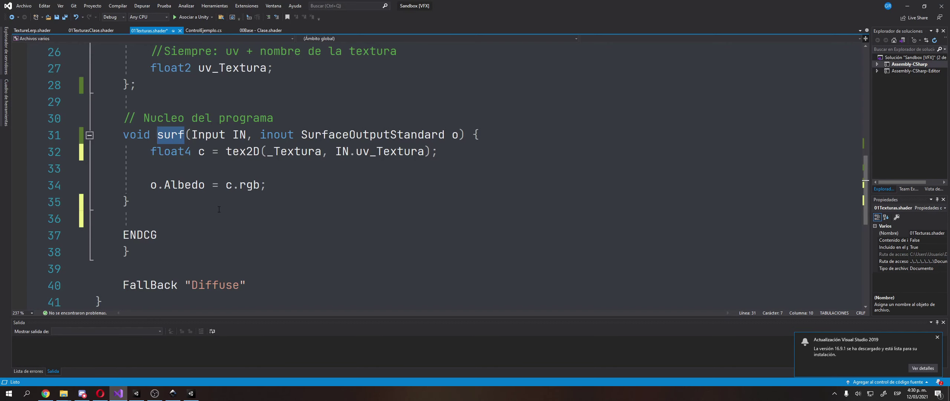
scroll(222, 204, "up", 4)
scroll(225, 199, "down", 2)
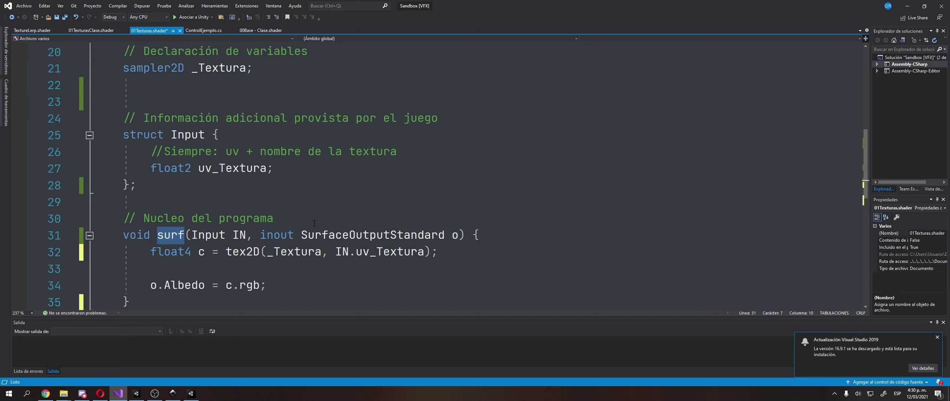
scroll(314, 223, "down", 1)
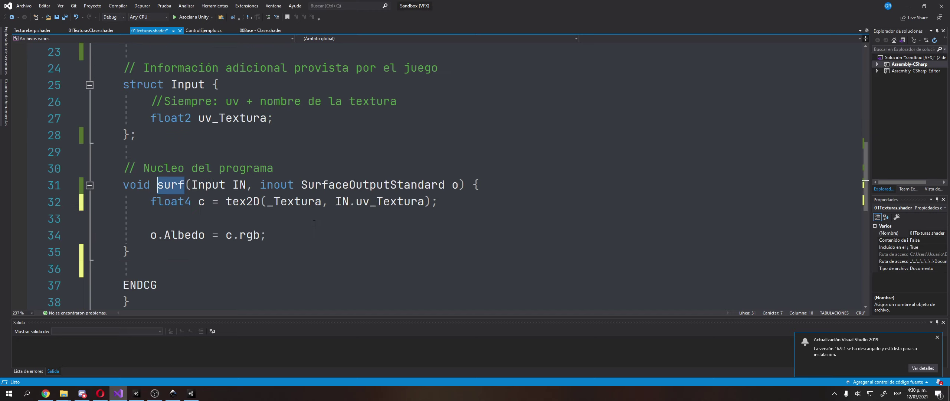
double_click(234, 119)
double_click(308, 202)
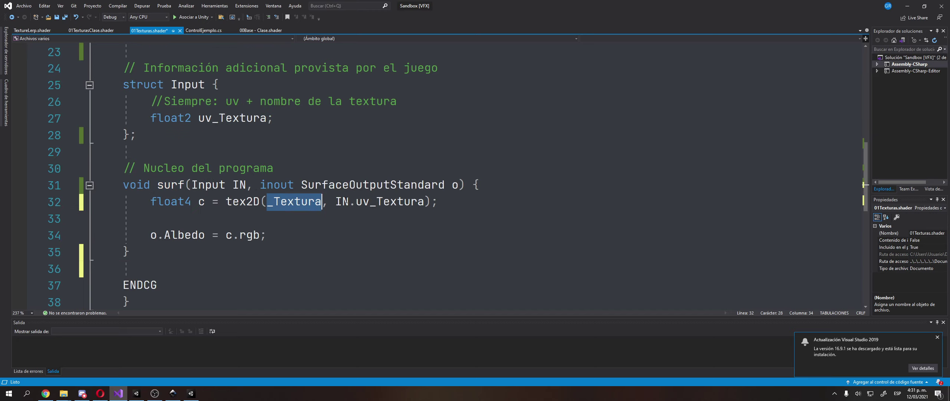
left_click_drag(335, 202, 425, 198)
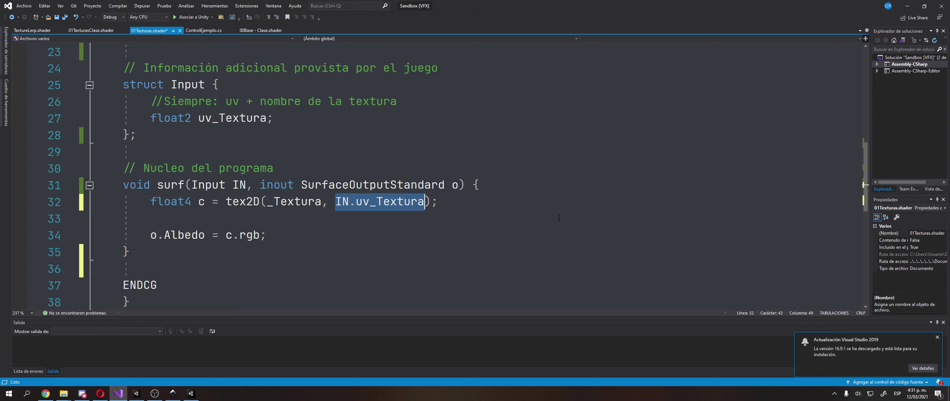
double_click(298, 207)
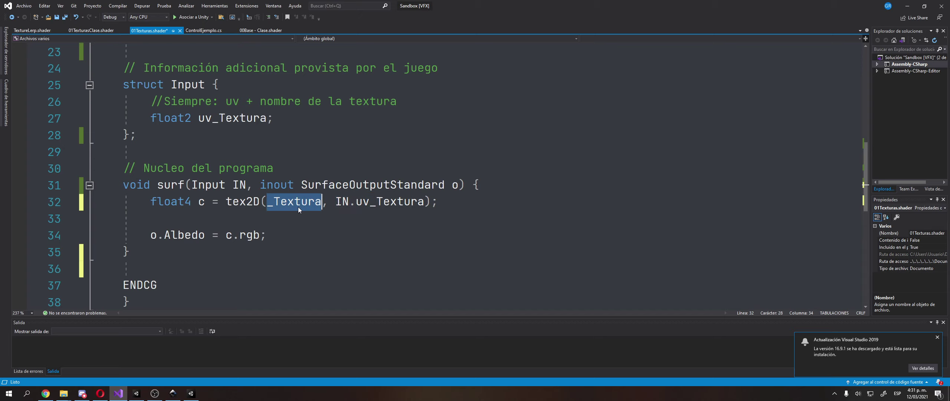
double_click(341, 202)
left_click_drag(357, 203, 425, 202)
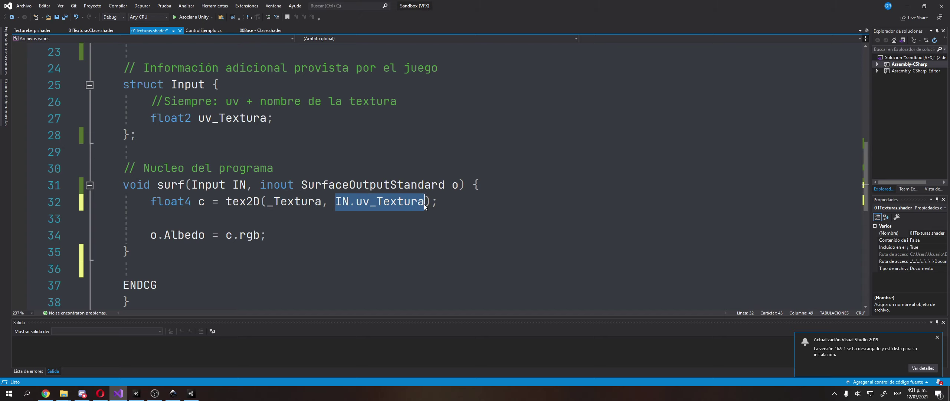
left_click(425, 203)
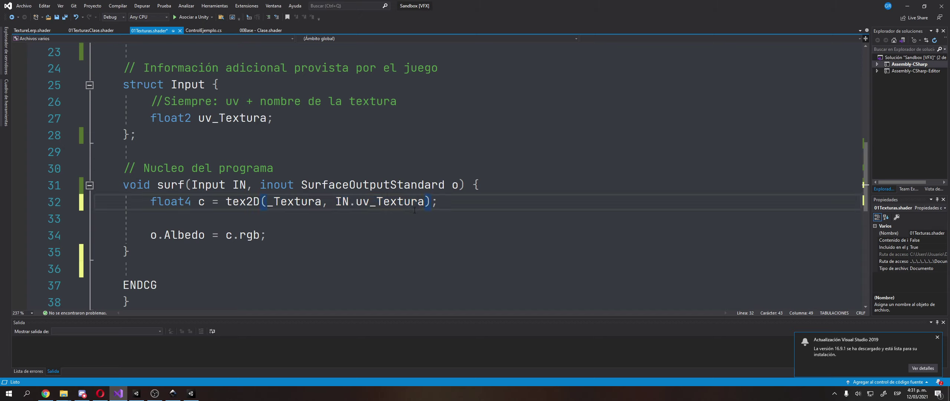
Highlight the tex2D function with its texture and UV arguments, the variable c, and c.rgb in the o.Albedo line
left_click(240, 202)
double_click(243, 201)
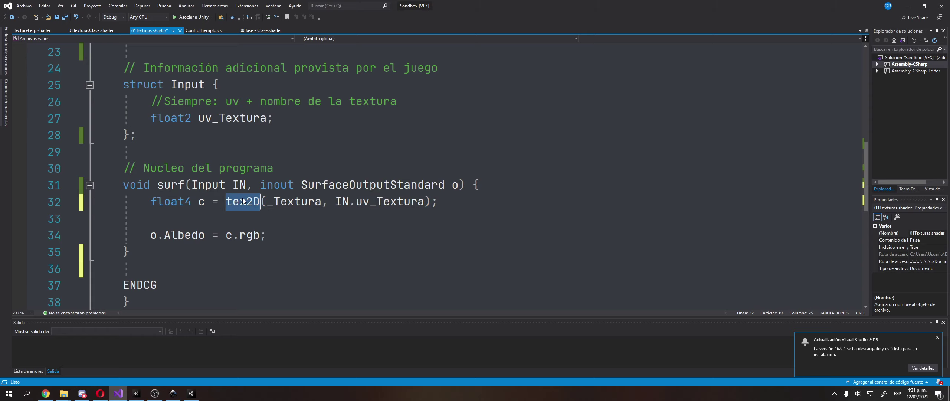
double_click(308, 203)
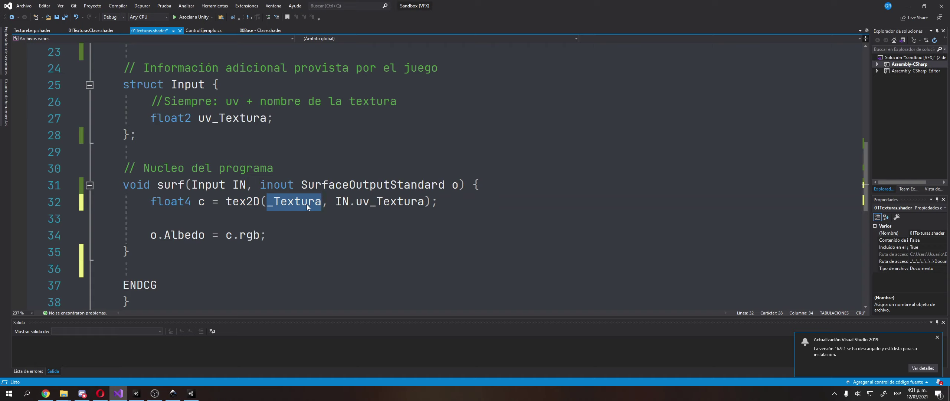
double_click(382, 204)
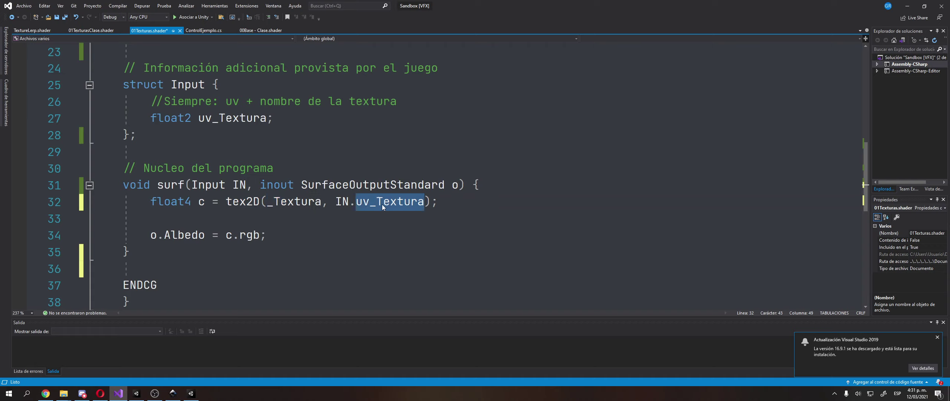
double_click(201, 202)
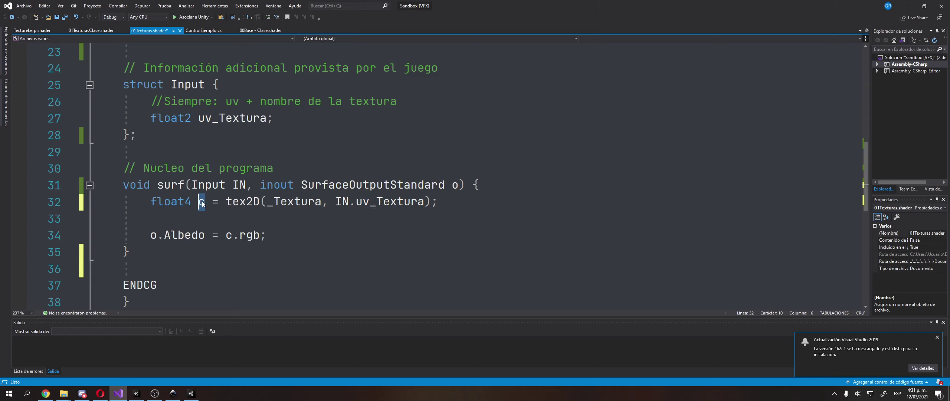
left_click_drag(226, 234, 261, 239)
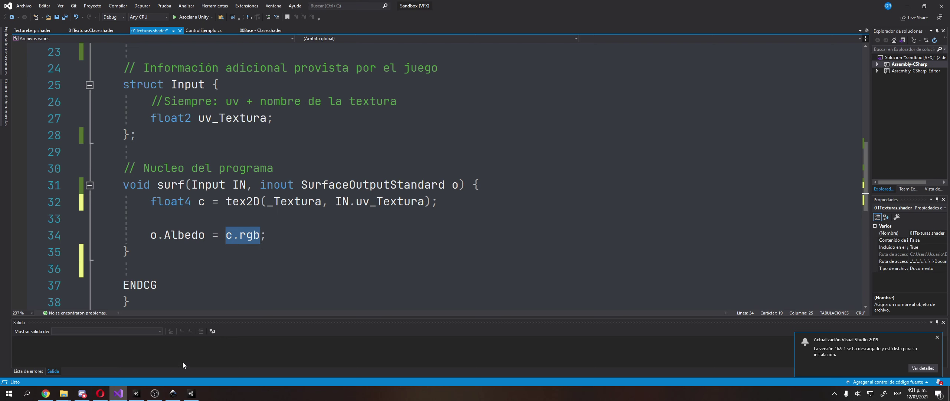
Switch to the Sandbox project in Unity, apply the Custom_BaseTexturas_01TexturaBase material to SK_Wyvern, and inspect that object
left_click(137, 394)
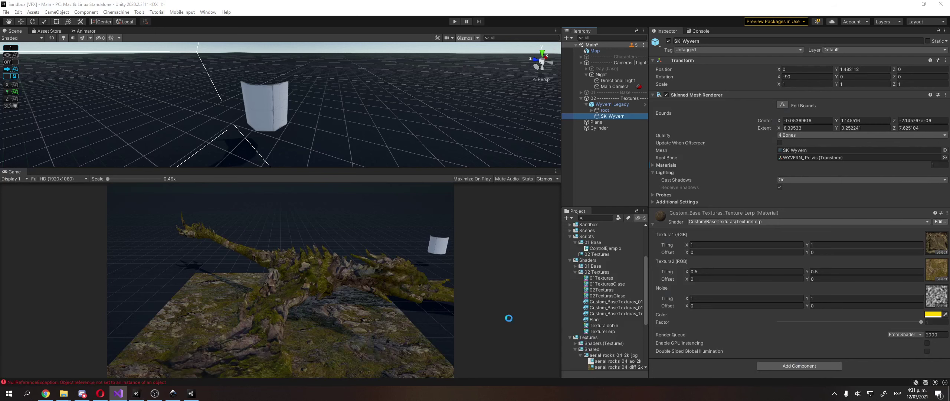
left_click(615, 308)
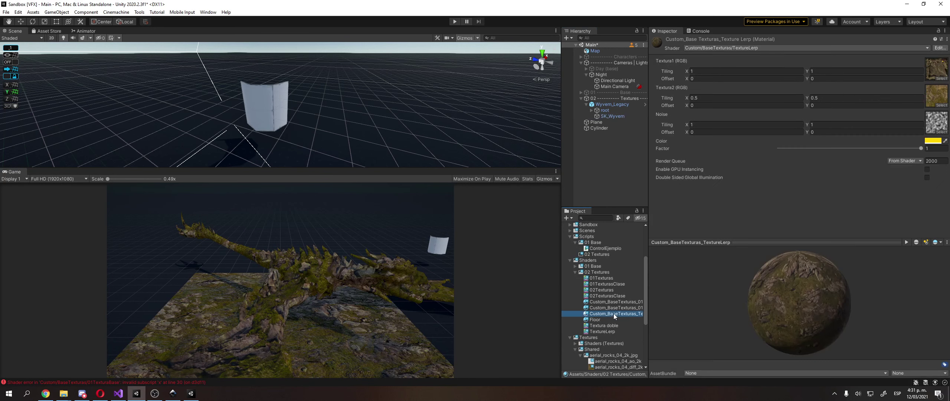
key("Up")
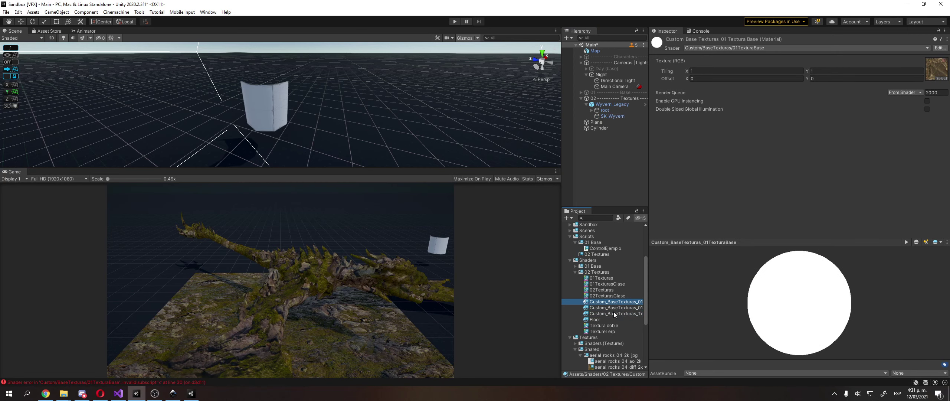
left_click_drag(617, 302, 614, 116)
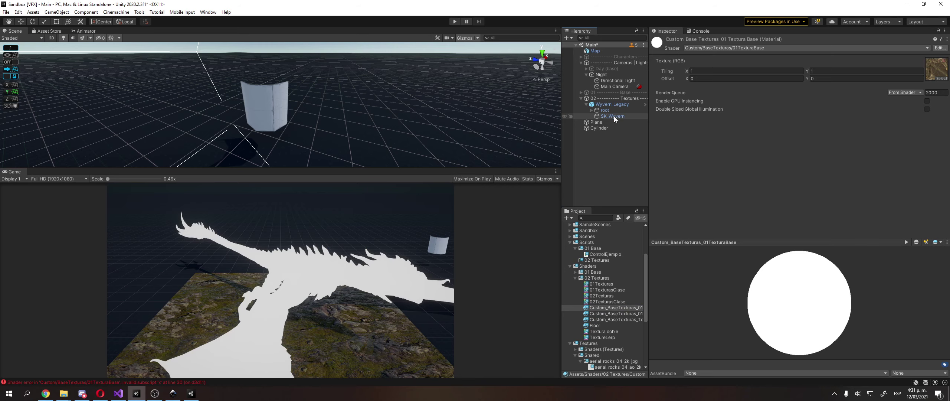
left_click(614, 115)
left_click(681, 211)
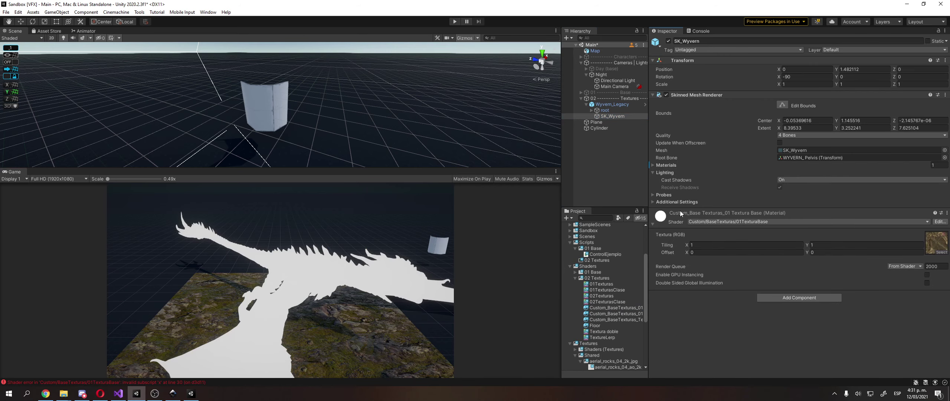
Open the source of the reported shader error, save 01Texturas.shader, and clear Unity's console
double_click(215, 385)
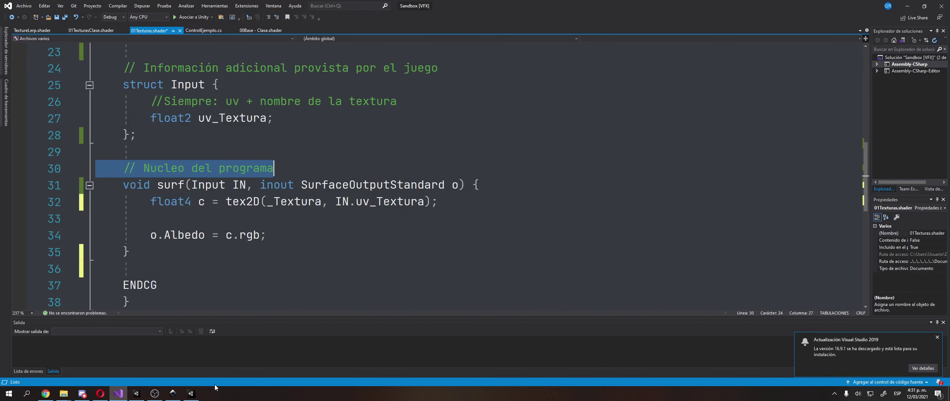
left_click(269, 226)
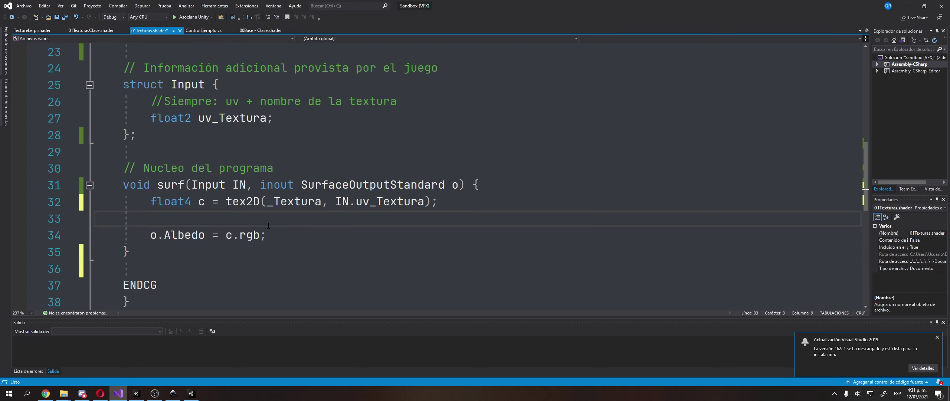
scroll(269, 225, "up", 3)
scroll(267, 227, "down", 3)
key("ctrl+s")
key("alt+Tab")
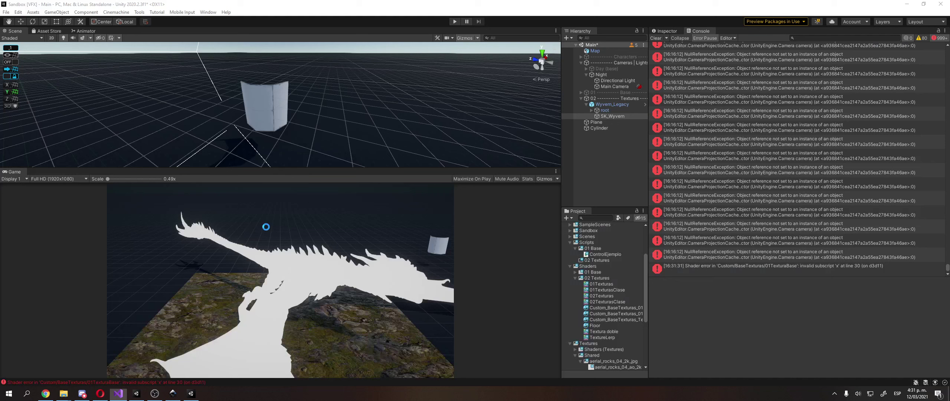
left_click(656, 38)
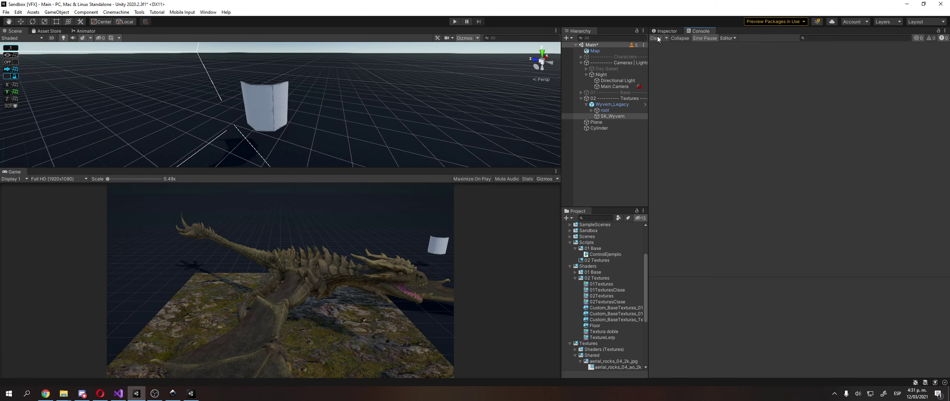
Deactivate the Plane object and delete the Cylinder from the scene
left_click(665, 31)
left_click(597, 122)
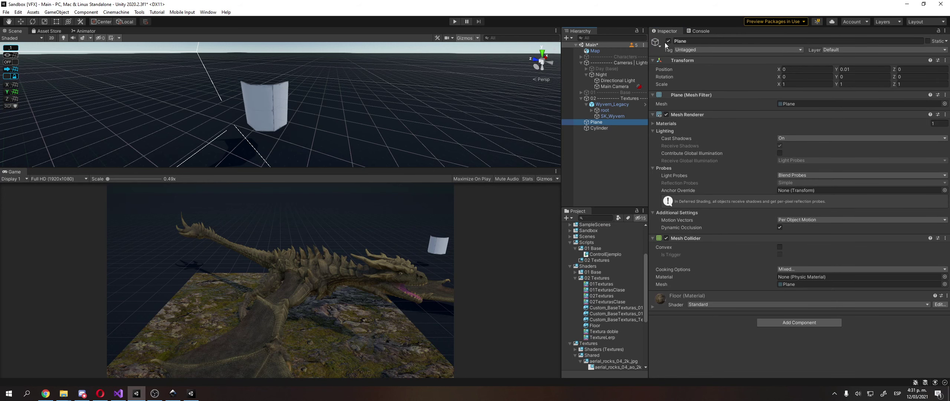
left_click(669, 41)
left_click(622, 128)
key("Delete")
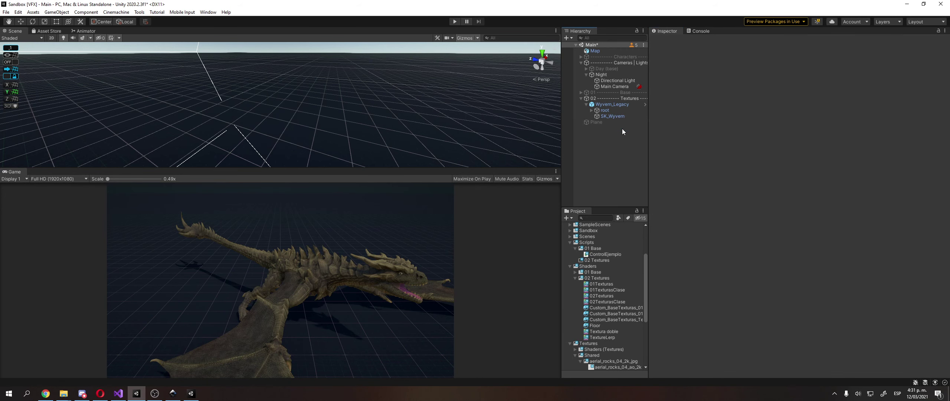
Inspect SK_Wyvern's material and locate its assigned Textura (RGB) image among the project assets
left_click(616, 116)
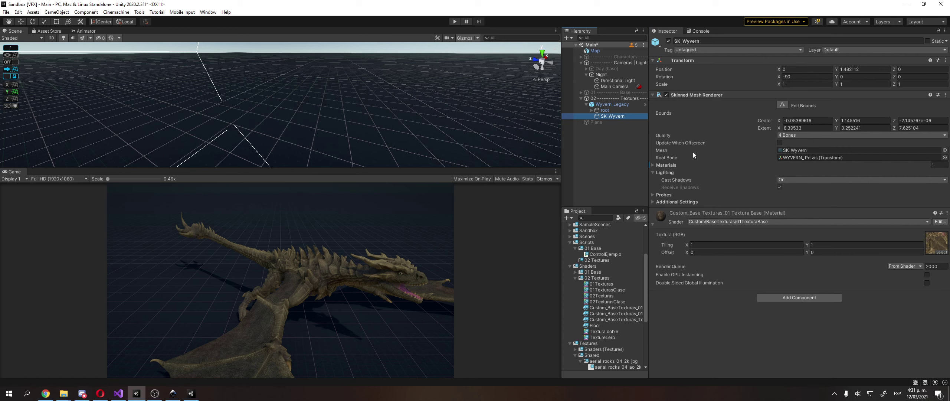
left_click(933, 248)
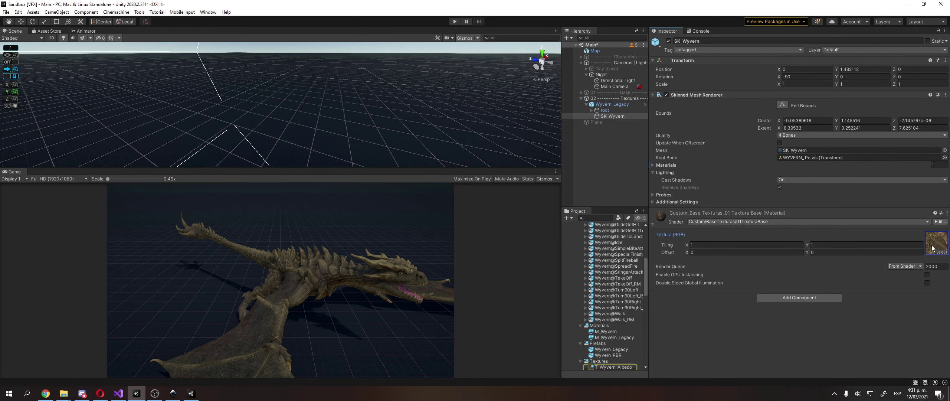
left_click(934, 242)
Review the 01Texturas.shader code in Visual Studio, from the Properties block through the variable declarations to the surf function
key("alt+Tab")
scroll(286, 177, "up", 6)
scroll(286, 176, "up", 2)
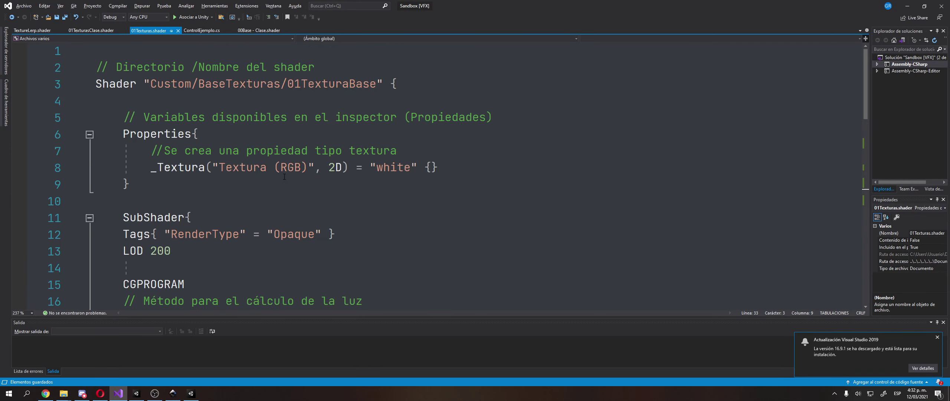
scroll(285, 176, "down", 6)
scroll(283, 177, "down", 2)
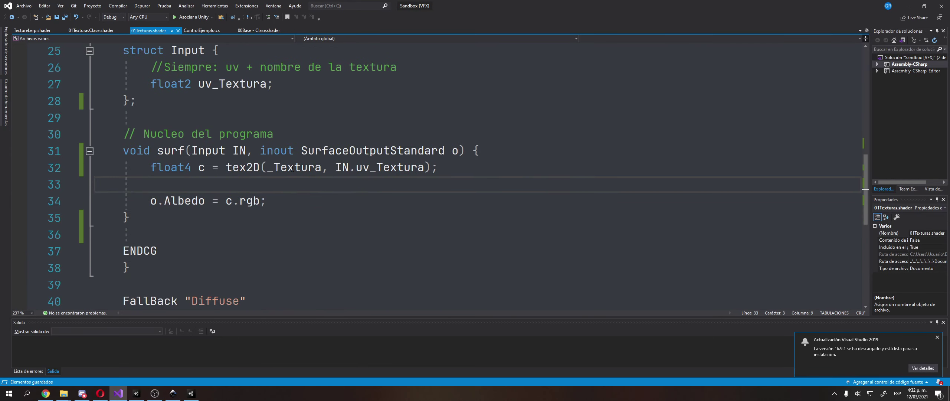
scroll(289, 175, "up", 2)
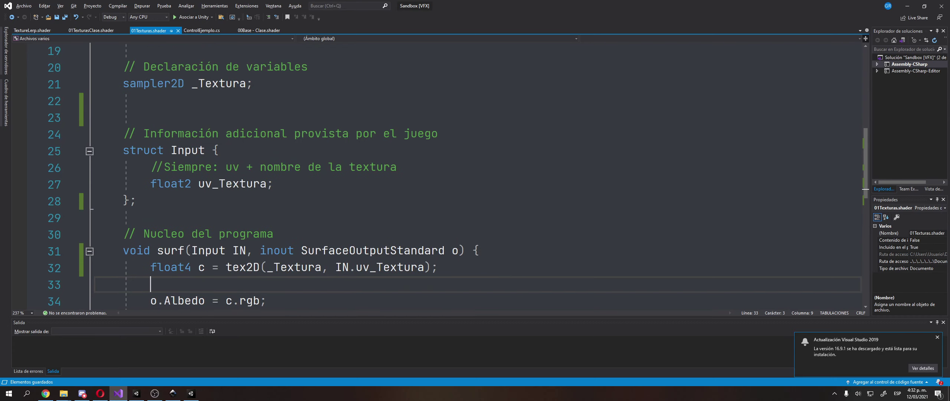
scroll(363, 210, "down", 1)
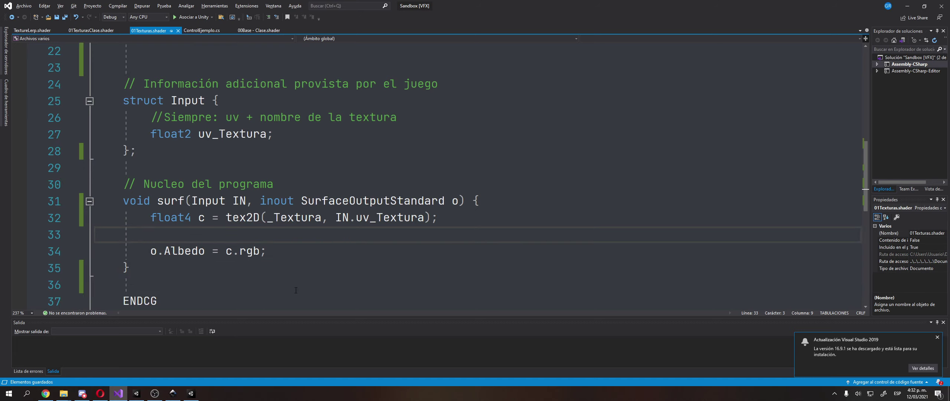
scroll(267, 259, "up", 4)
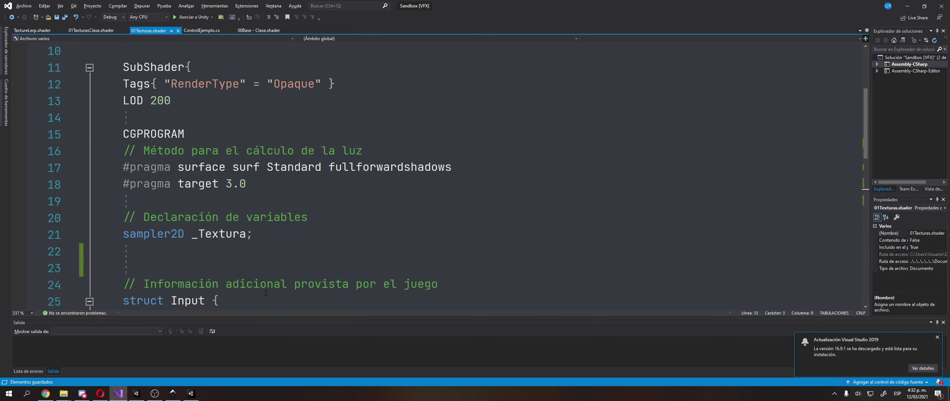
scroll(222, 282, "down", 2)
scroll(153, 365, "down", 2)
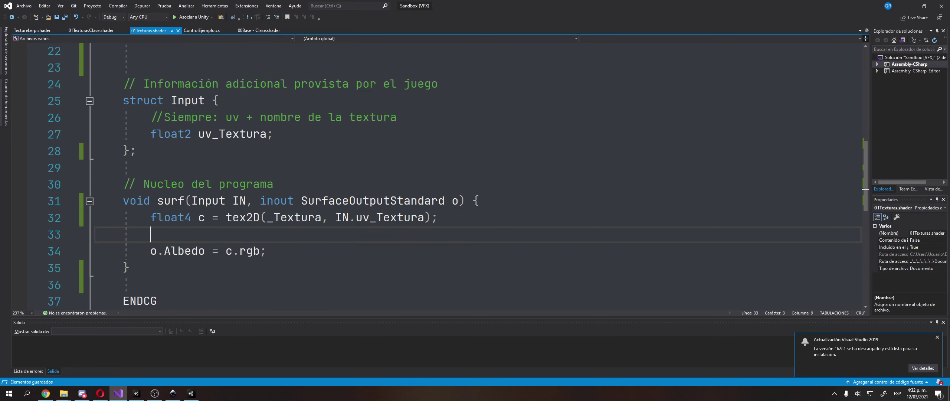
Check the Sandbox project's Wyvern FBX Files folder and return to the Curso Shaders project
left_click(188, 395)
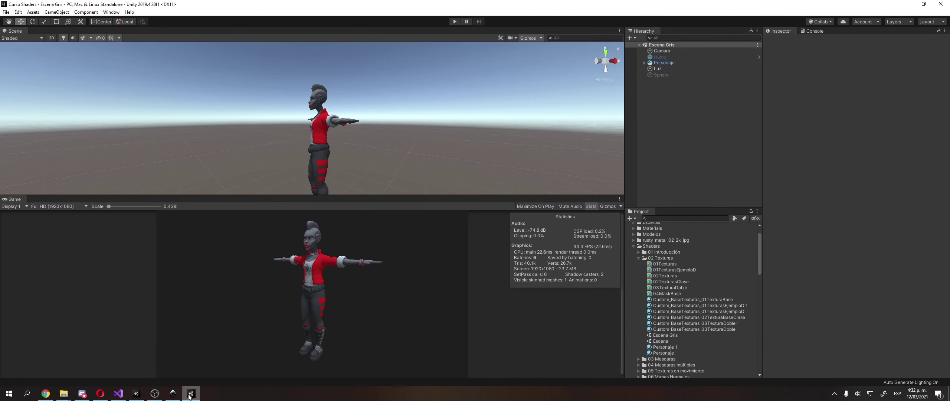
left_click(188, 395)
left_click(131, 396)
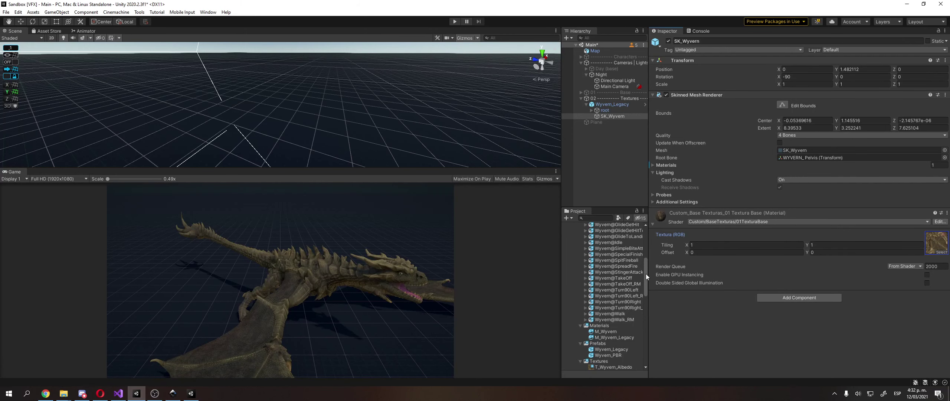
scroll(613, 263, "up", 8)
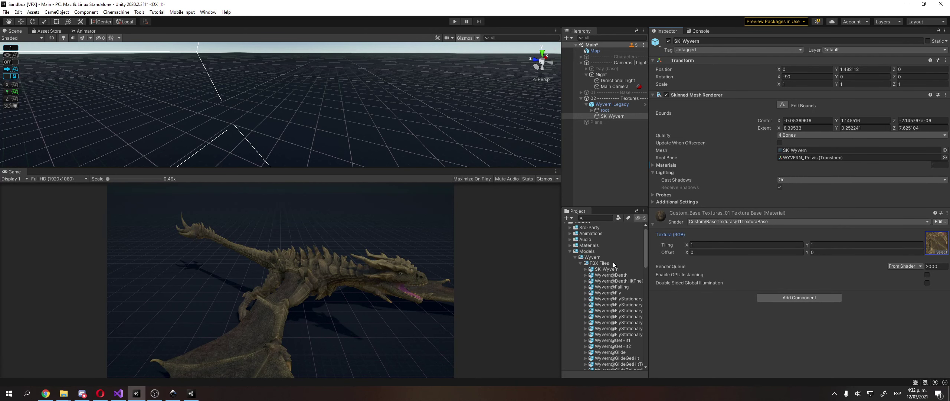
double_click(614, 262)
scroll(611, 263, "down", 2)
left_click(191, 394)
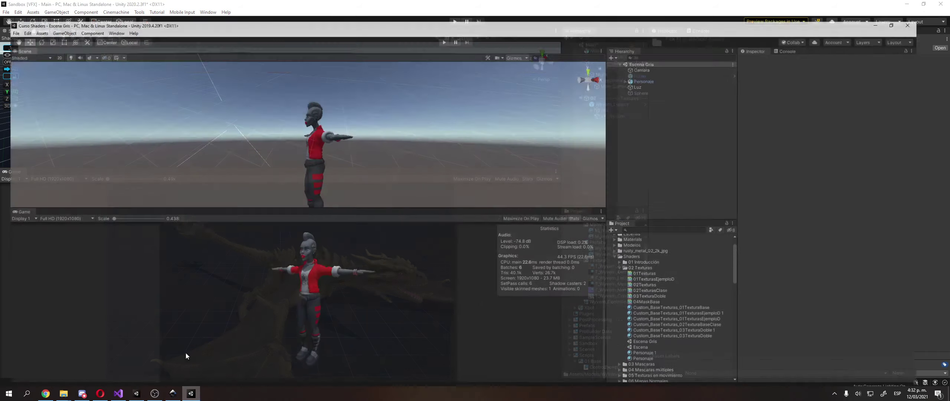
Switch to the Opera browser and search Google for "sin city" in place of the uv map results
left_click(102, 392)
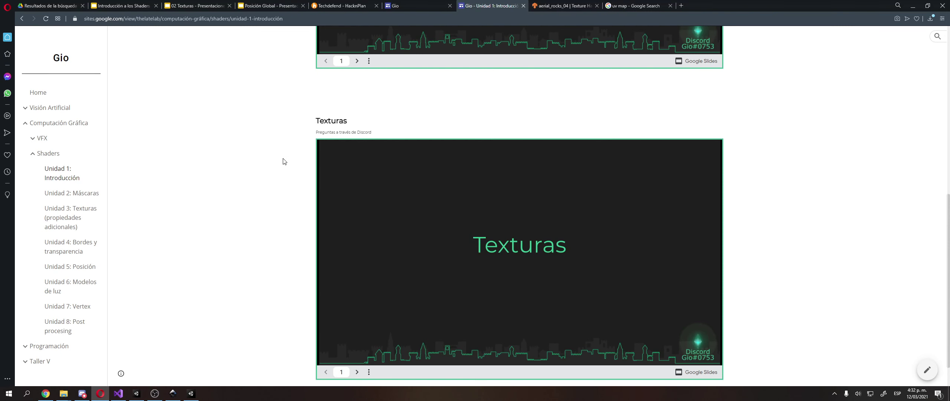
left_click(637, 6)
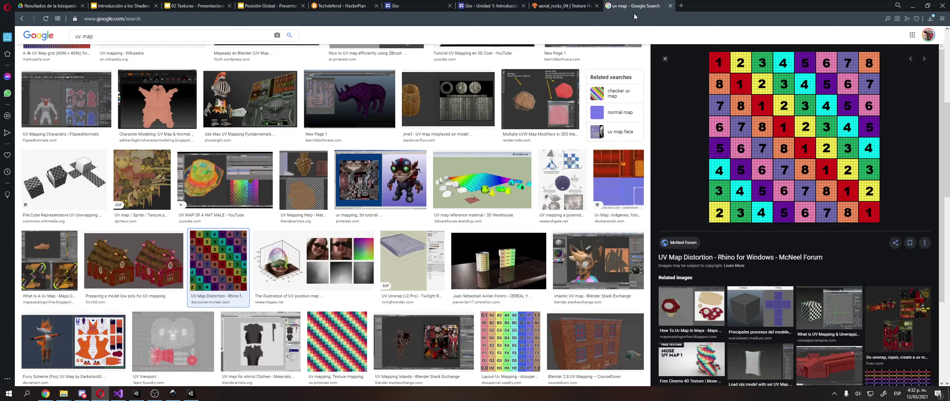
left_click(631, 19)
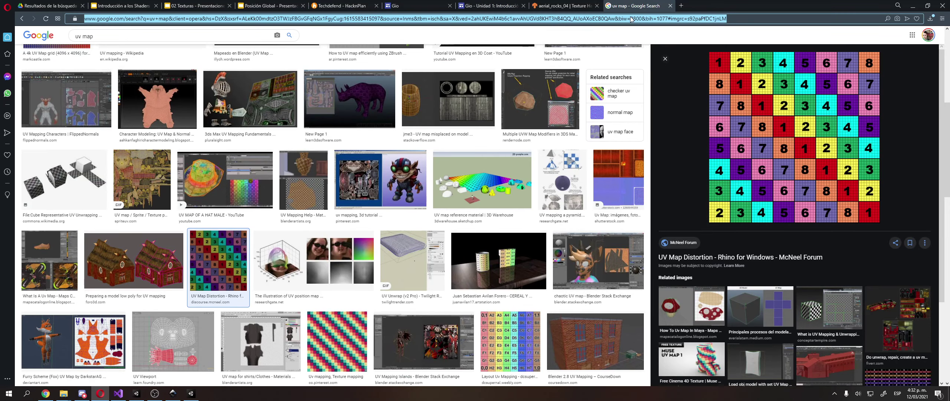
type("sin city")
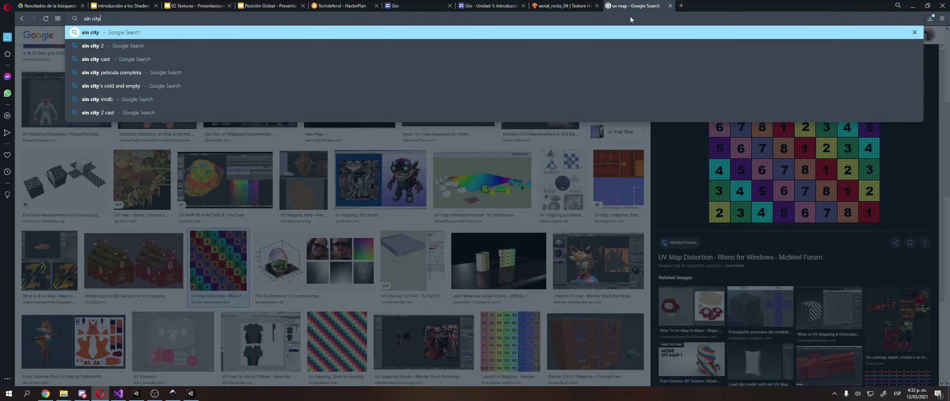
key("Return")
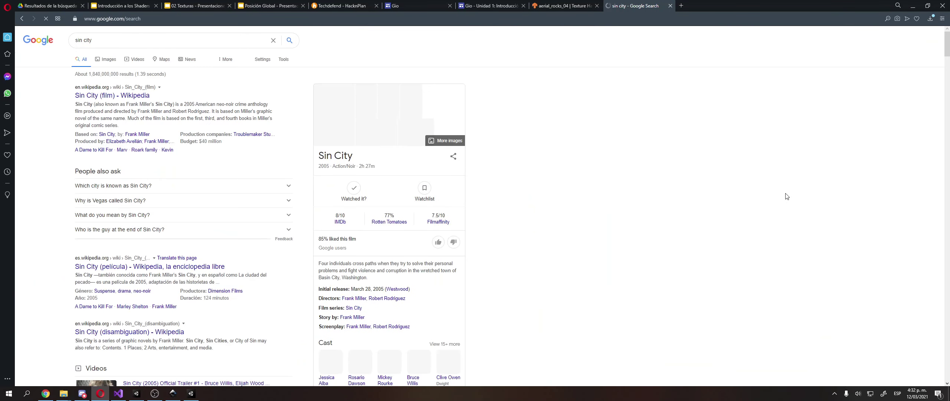
scroll(551, 206, "down", 1)
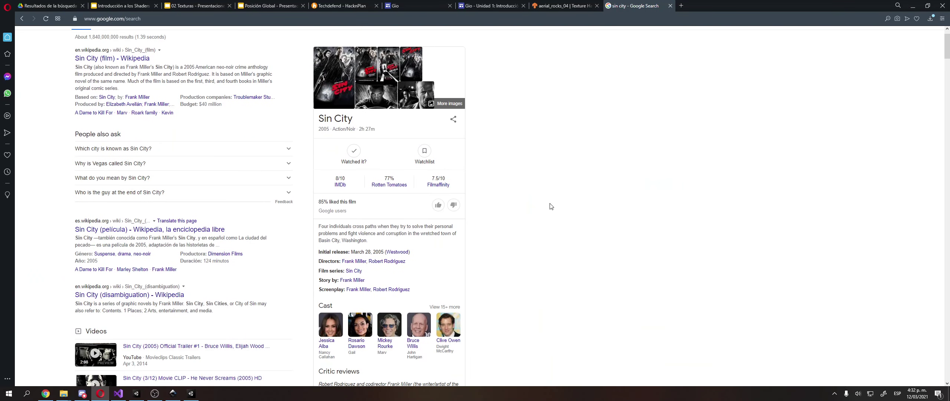
scroll(275, 185, "up", 1)
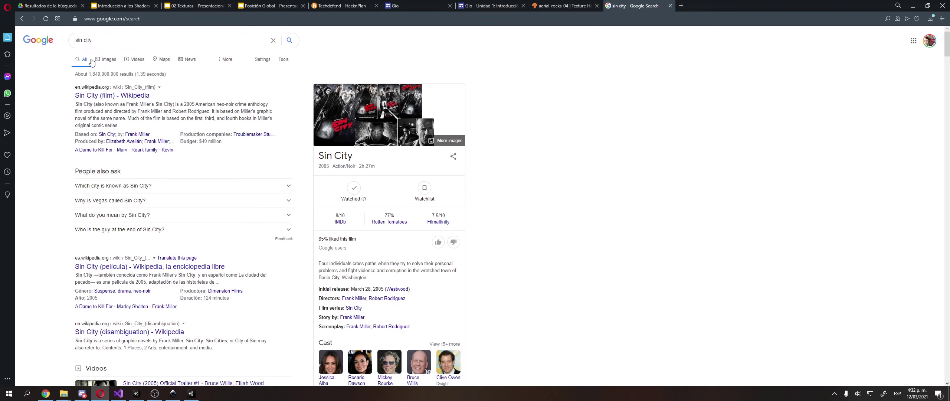
Show the image results for sin city and preview the A Dame to Kill For poster with red lips
left_click(116, 61)
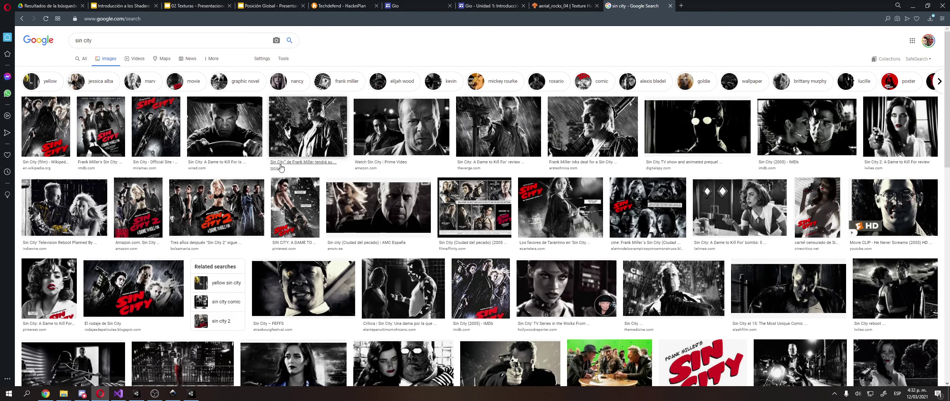
left_click(36, 299)
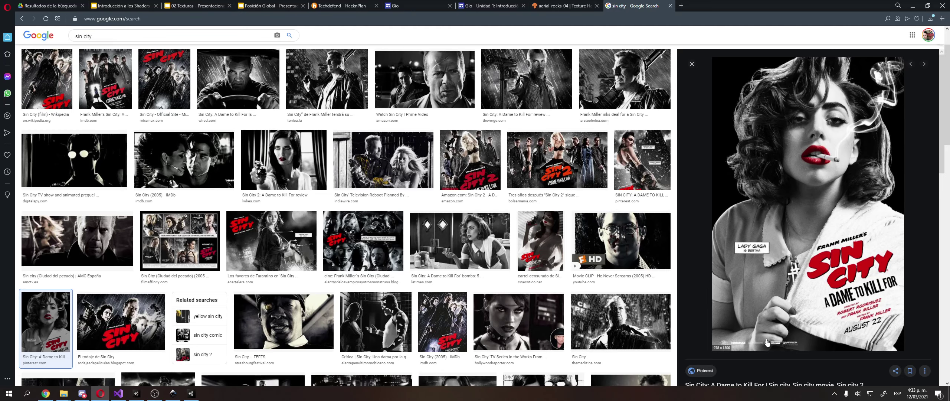
scroll(767, 342, "up", 2)
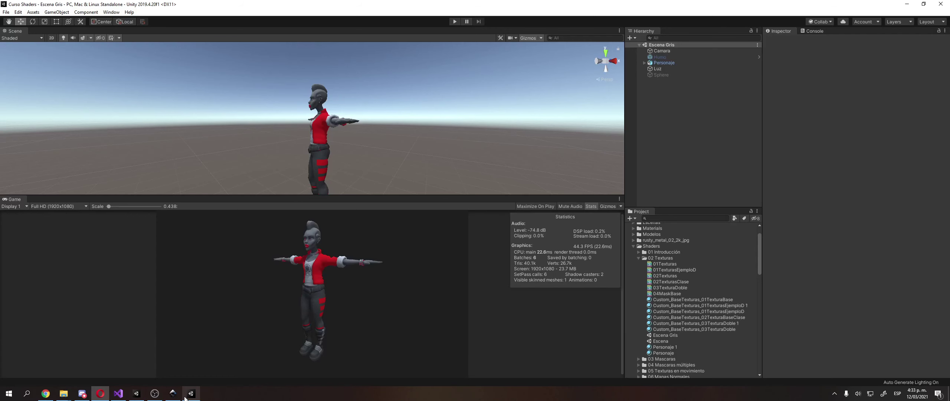
Preview the Curso Shaders scene in Unity's play mode while rotating the Personaje character around its vertical axis
left_click(186, 397)
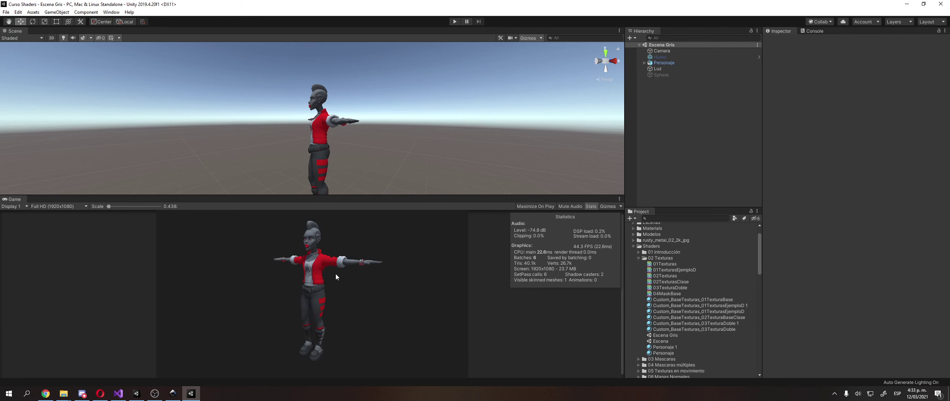
left_click(680, 63)
left_click(455, 21)
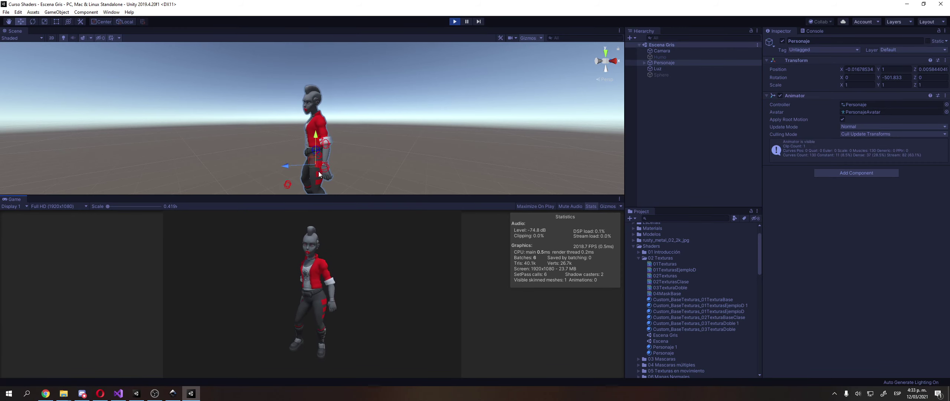
key("e")
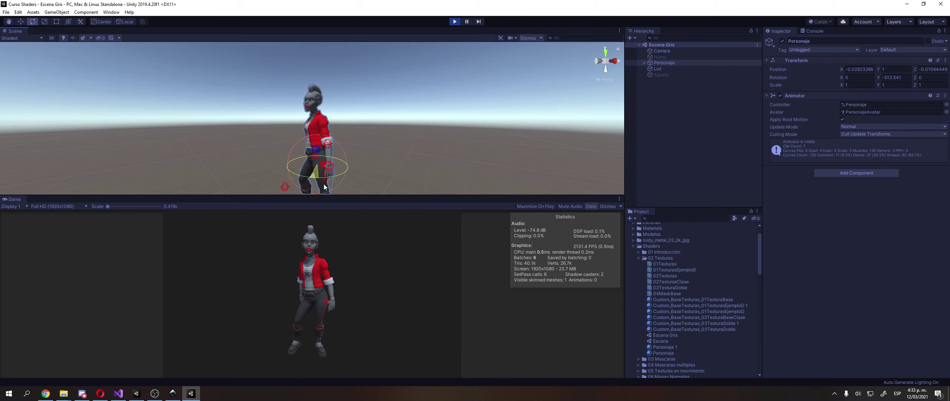
left_click_drag(327, 174, 446, 211)
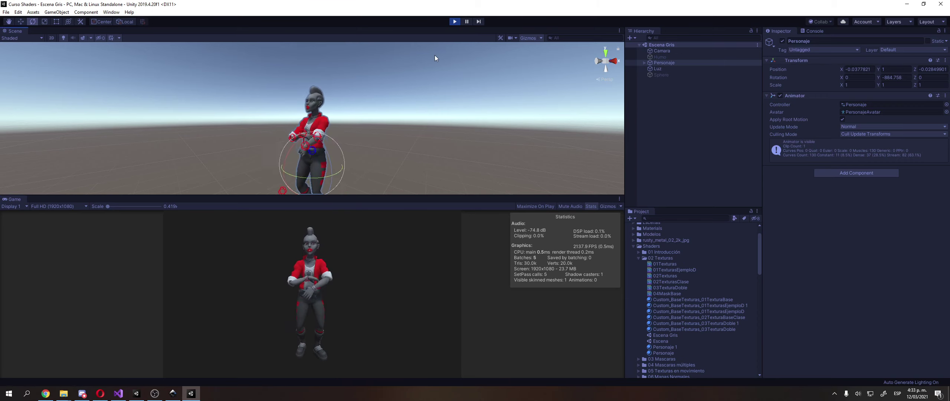
left_click(455, 22)
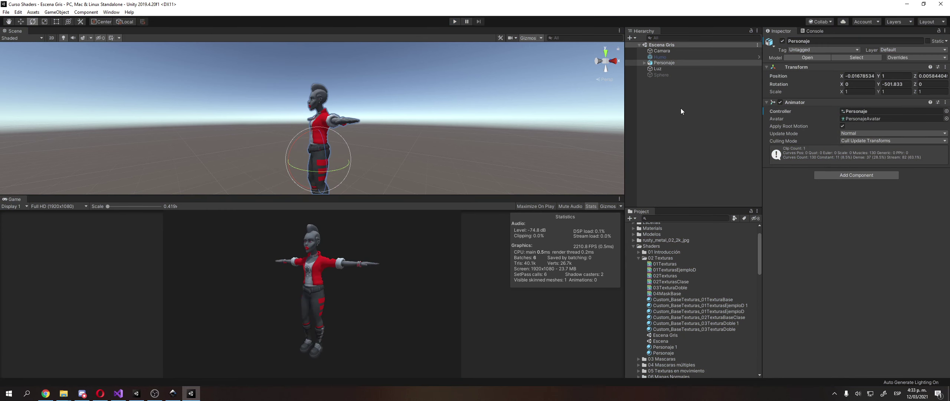
Inspect the material assigned to Personaje's Mesh and open its 01TexturasEjemploD shader in Visual Studio
left_click(689, 64)
key("Right")
key("Down")
key("Down")
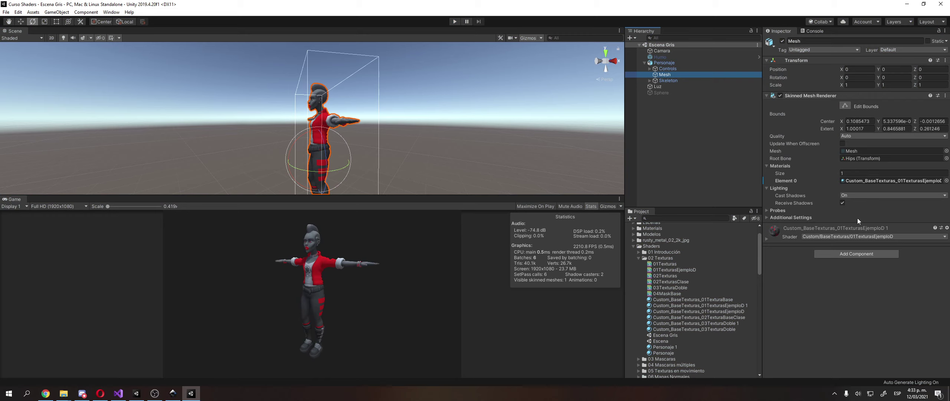
left_click(869, 180)
left_click(675, 307)
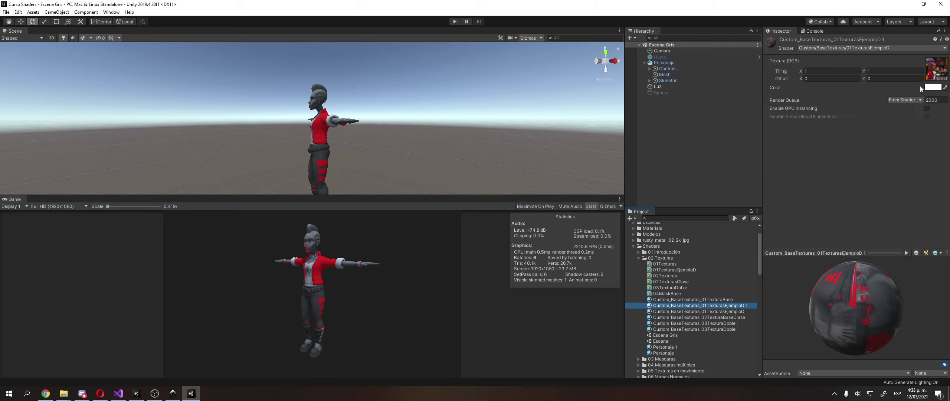
double_click(692, 271)
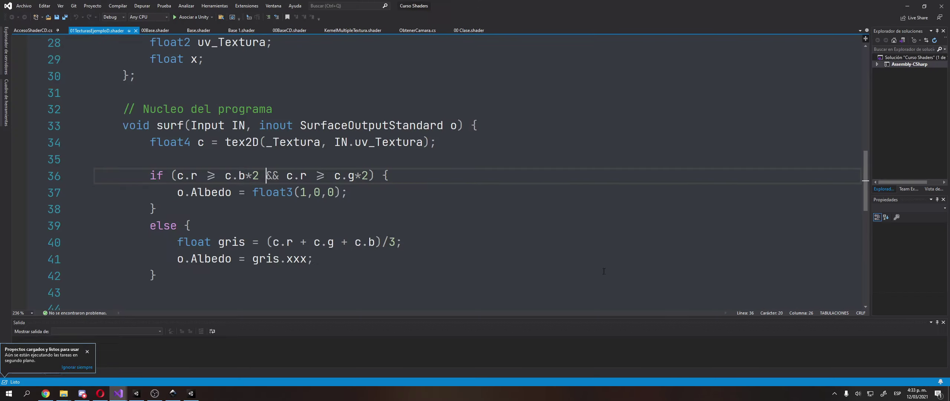
Examine the surf function's if condition, the tex2D call with its two arguments, the variable c, and the o.Albedo assignment
double_click(155, 176)
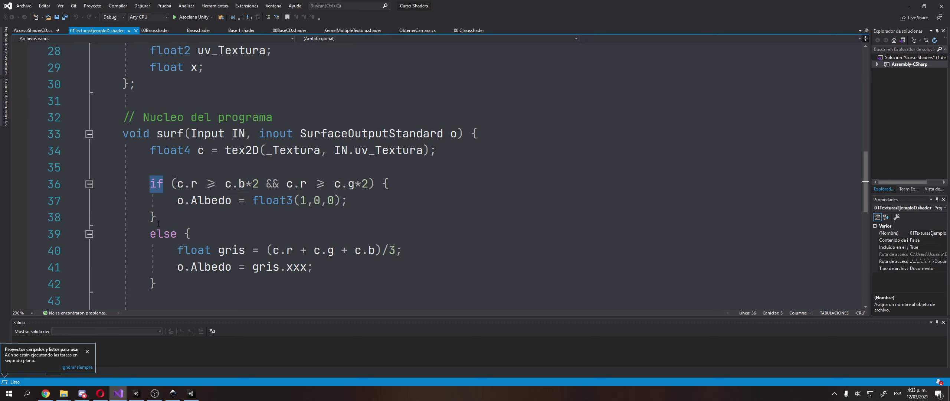
double_click(241, 151)
scroll(267, 178, "up", 1)
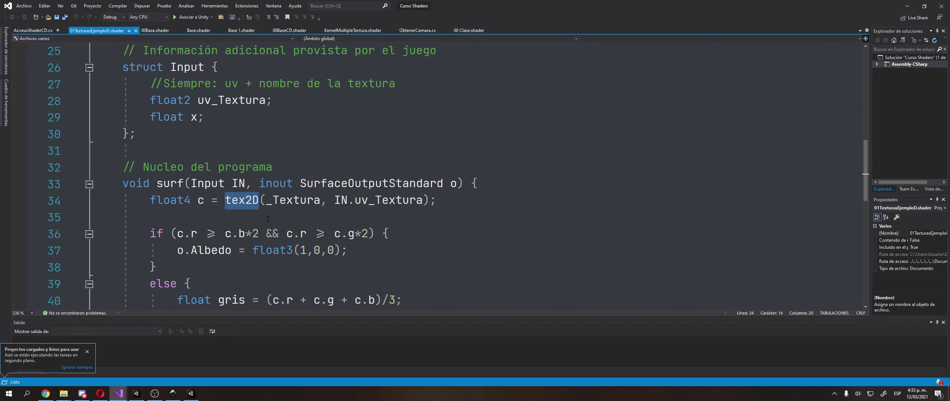
left_click(295, 202)
double_click(296, 200)
left_click_drag(335, 201, 430, 203)
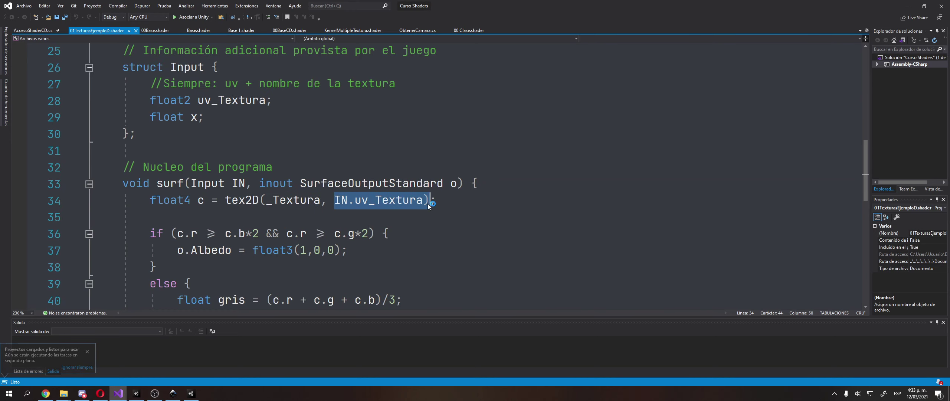
double_click(417, 201)
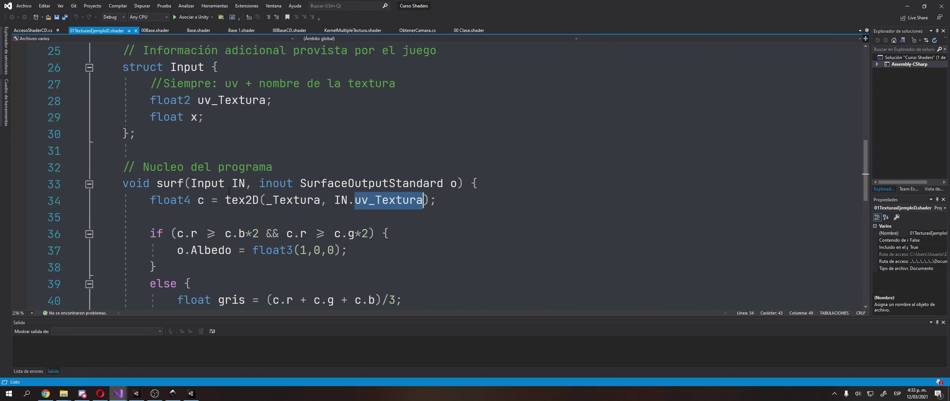
double_click(239, 200)
double_click(293, 202)
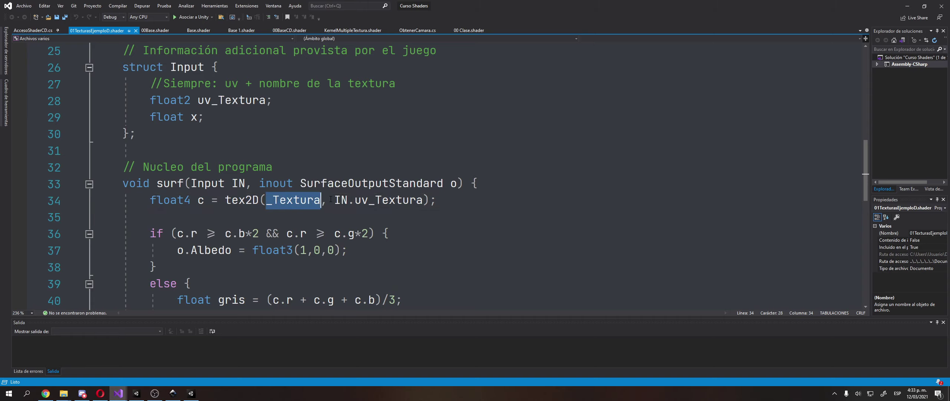
left_click_drag(331, 200, 416, 200)
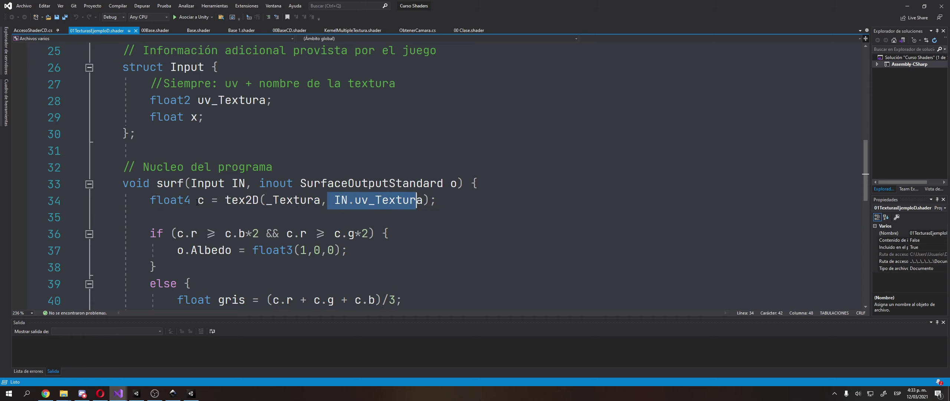
left_click_drag(197, 203, 205, 202)
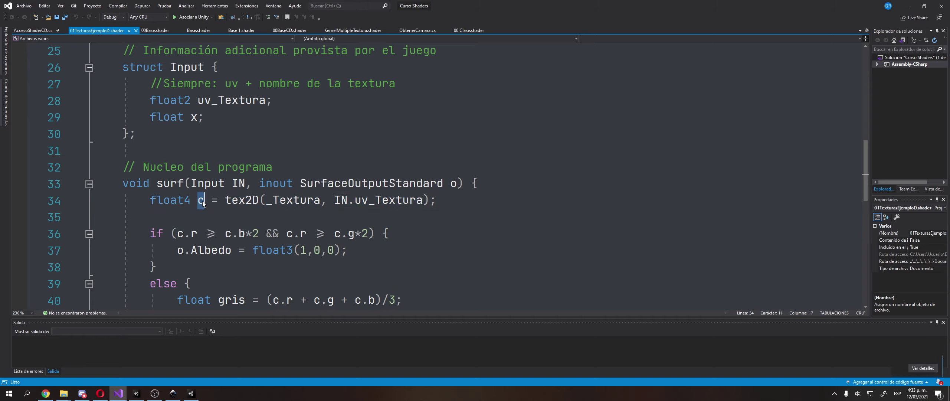
scroll(203, 203, "down", 2)
left_click_drag(178, 153, 225, 152)
scroll(224, 161, "up", 2)
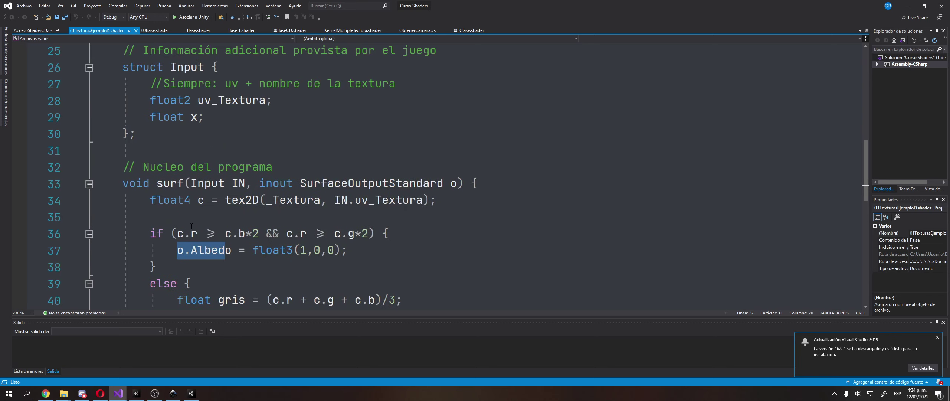
Add the line "o.Albedo = c.rgb;" directly below the tex2D texture sample in the surf function
left_click(204, 252)
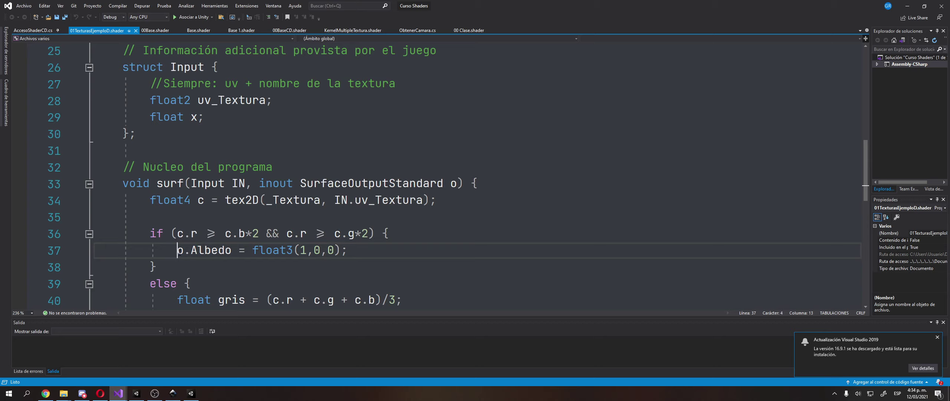
left_click_drag(178, 250, 233, 250)
key("ctrl+c")
left_click(150, 200)
key("Return")
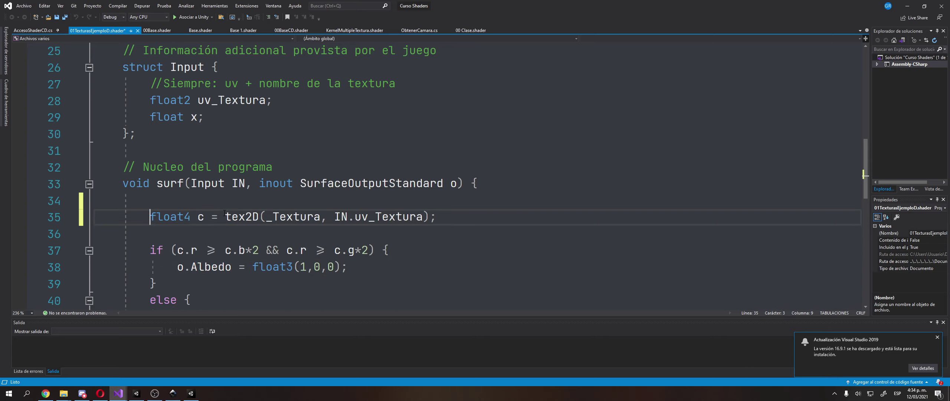
key("Down")
key("ctrl+v")
type("= c.")
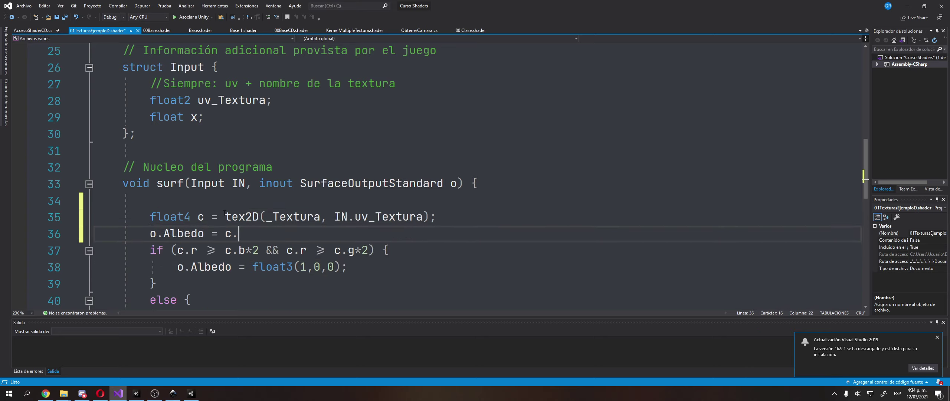
type("rgb;")
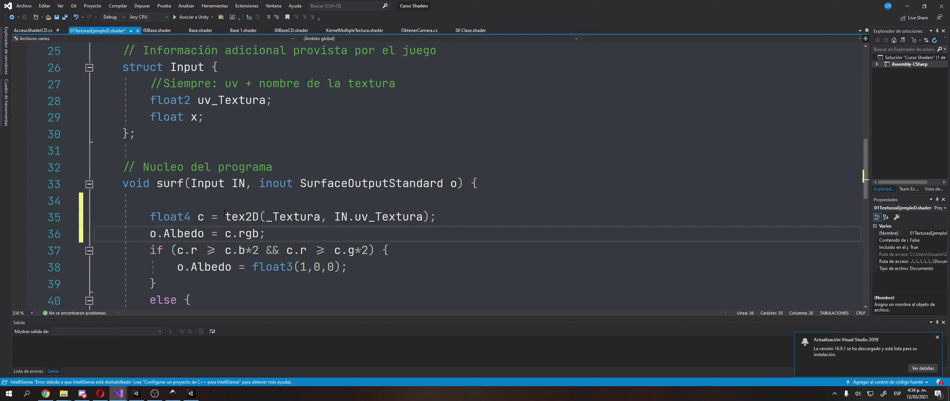
Remove the added "o.Albedo = c.rgb;" statement and the extra blank line above the float4 c declaration
key("shift+Home")
key("BackSpace")
key("Up")
key("Up")
key("Delete")
key("Down")
key("Down")
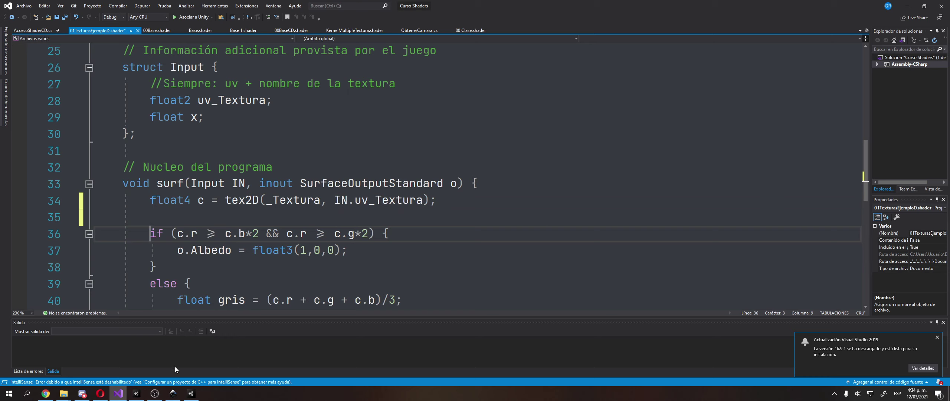
Switch to Inkscape and move the red square away from the orange and yellow squares into the empty canvas above
left_click(172, 394)
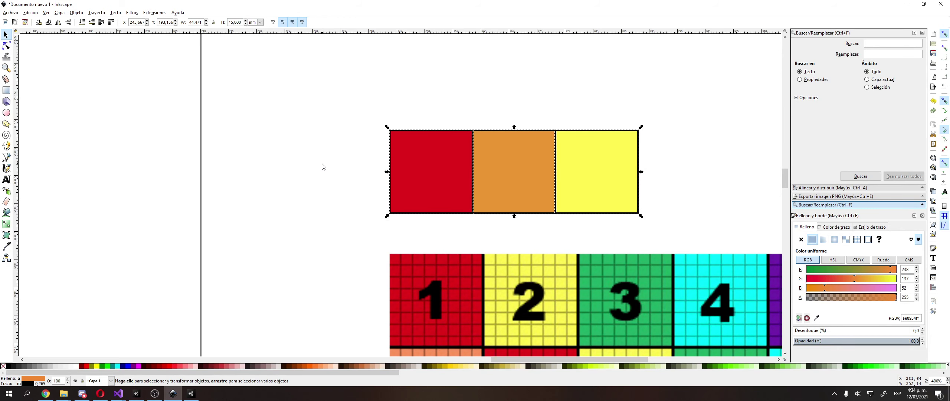
left_click(322, 166)
scroll(322, 166, "down", 1)
left_click_drag(323, 167, 350, 212)
scroll(375, 133, "right", 2)
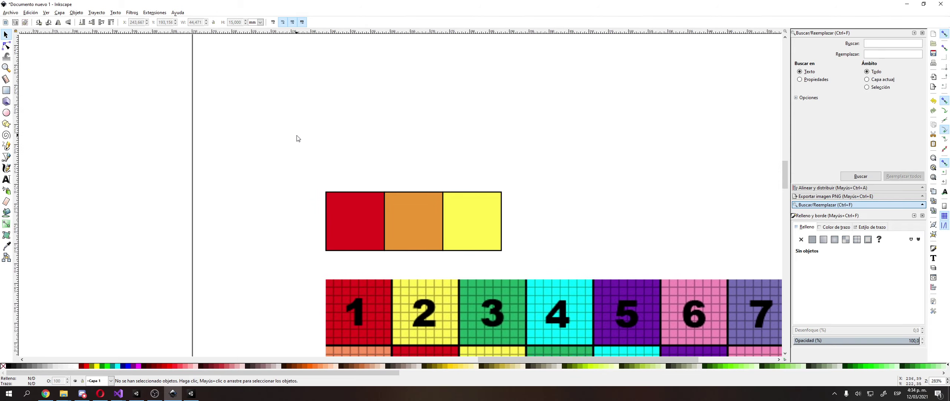
scroll(354, 140, "down", 1, "ctrl")
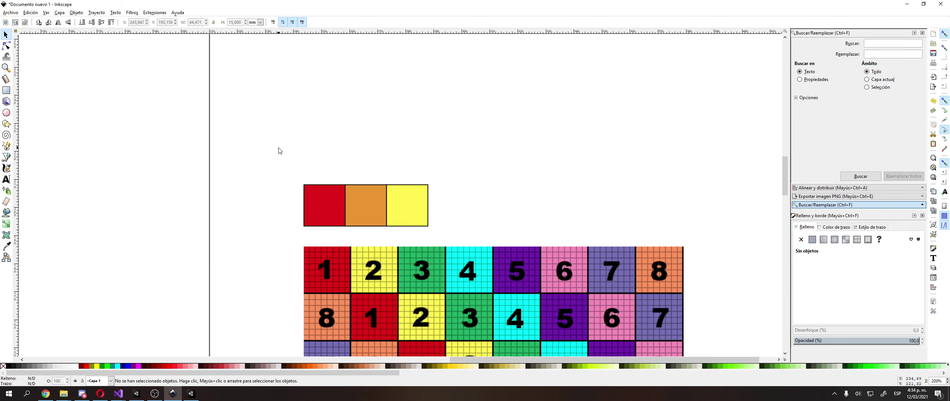
left_click_drag(433, 171, 460, 193)
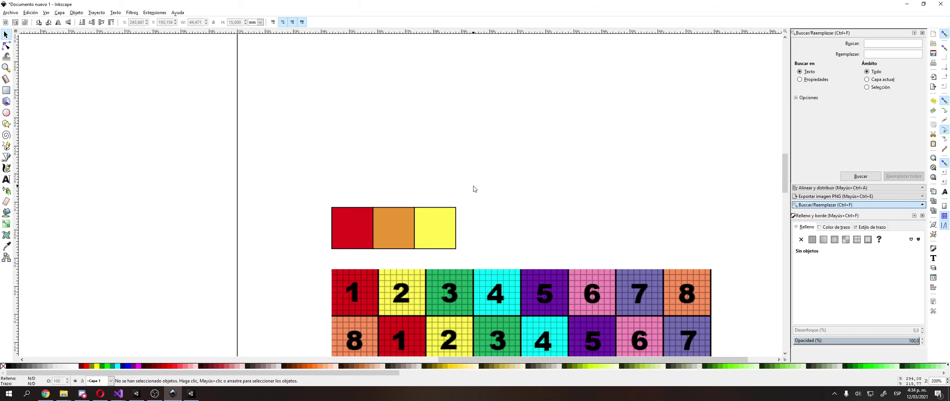
left_click_drag(372, 167, 299, 222)
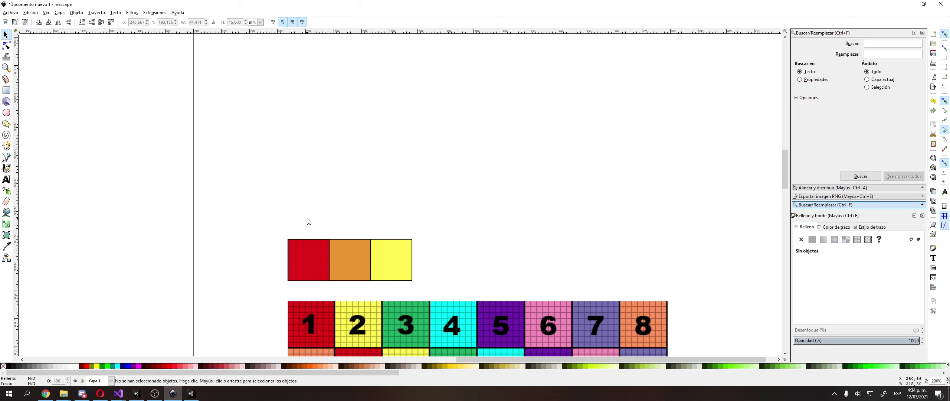
scroll(314, 206, "up", 2)
scroll(321, 217, "down", 2)
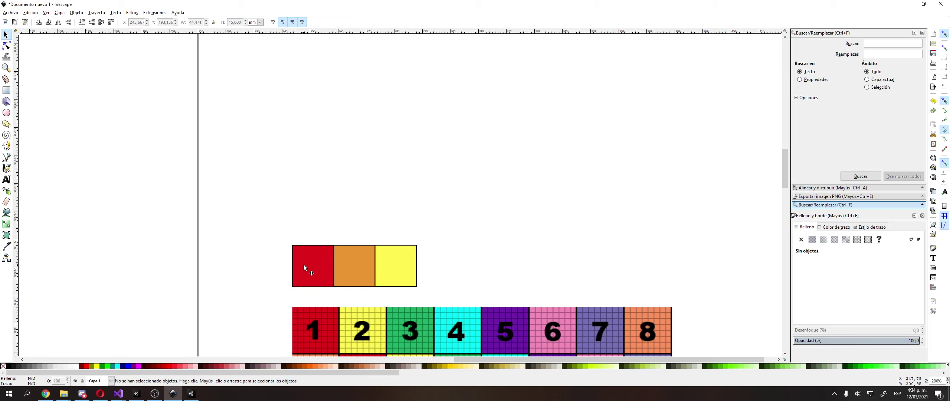
left_click_drag(309, 265, 559, 123)
scroll(319, 146, "up", 1)
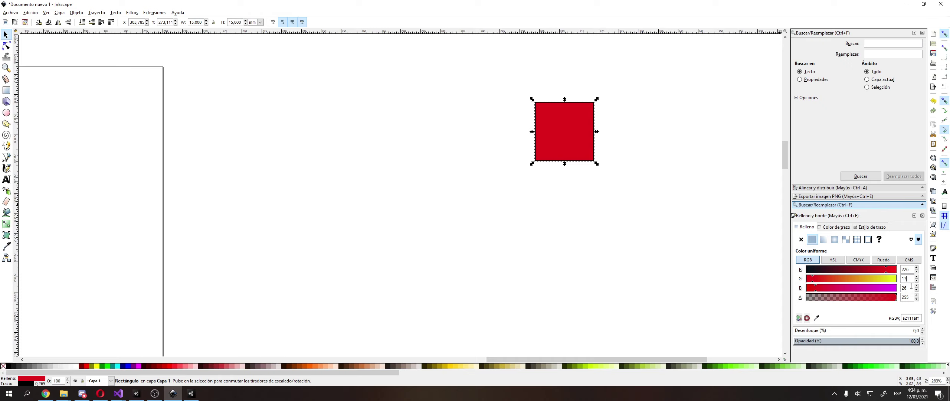
Draw a thin vertical rectangle about 0.7 mm wide and 101 mm tall as an axis just outside the page edge
left_click(353, 216)
scroll(401, 216, "down", 1)
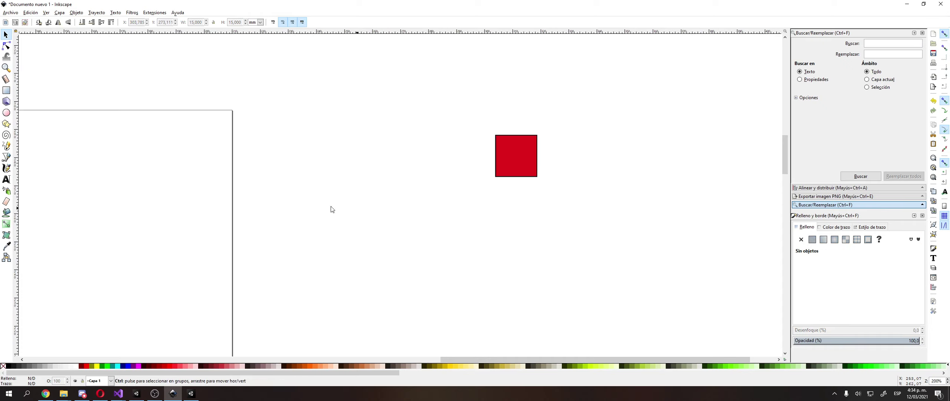
left_click(6, 90)
mouse_move(265, 79)
left_mouse_down()
mouse_move(281, 382)
mouse_move(266, 363)
left_mouse_up()
key("s")
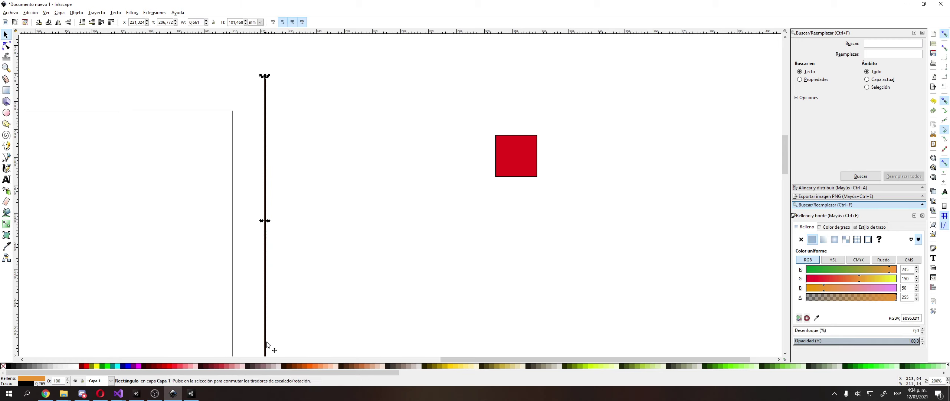
Duplicate the vertical axis and rotate the copy 90 degrees to form a crossing horizontal axis
scroll(252, 305, "down", 1)
scroll(233, 258, "down", 1)
left_click_drag(232, 244, 241, 220)
key("ctrl+d")
left_click(49, 22)
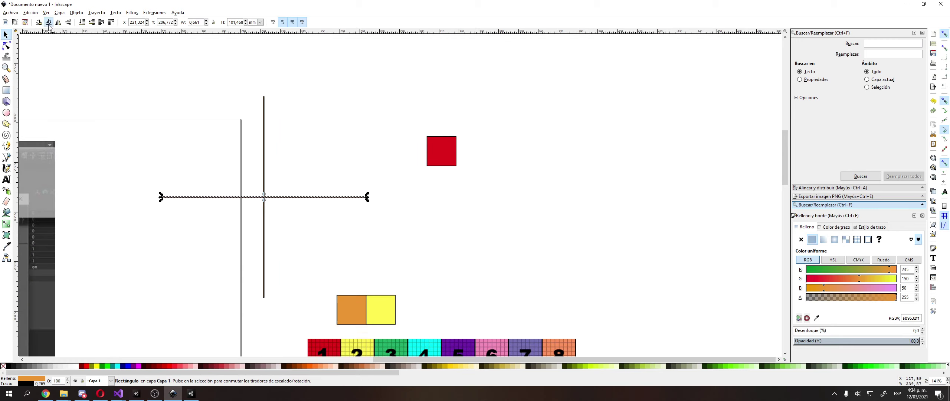
left_click(325, 161)
left_click_drag(324, 166, 331, 179)
scroll(328, 180, "up", 2)
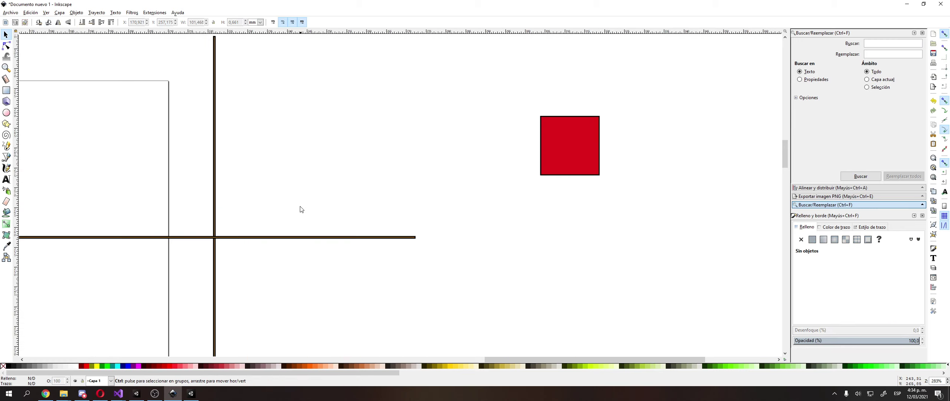
Duplicate the horizontal axis and rotate the copy diagonally about the crossing point to form a third axis
left_click(321, 237)
left_click_drag(271, 172, 333, 166)
left_click(226, 170)
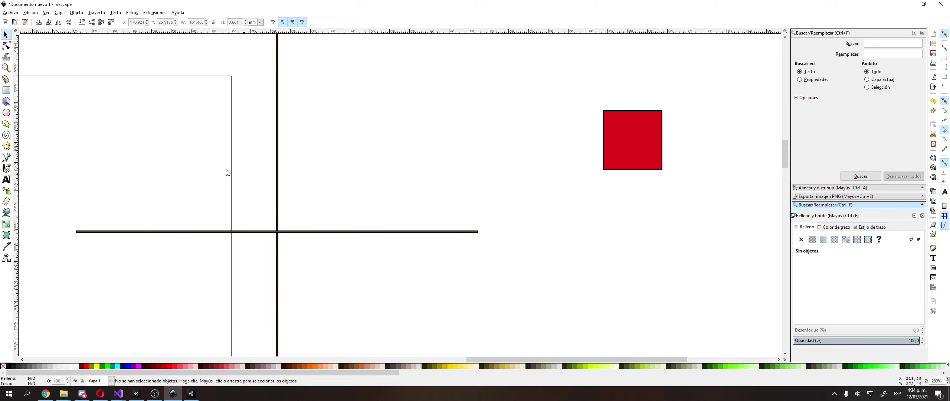
left_click(248, 233)
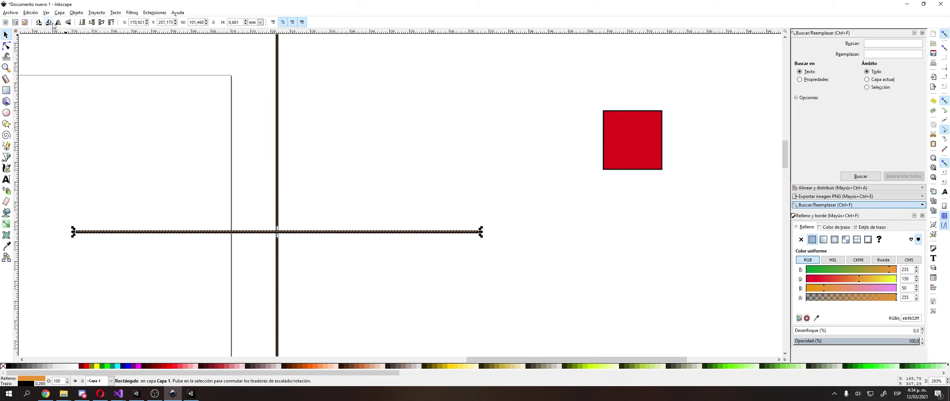
left_click(445, 236)
left_click_drag(480, 229, 440, 112)
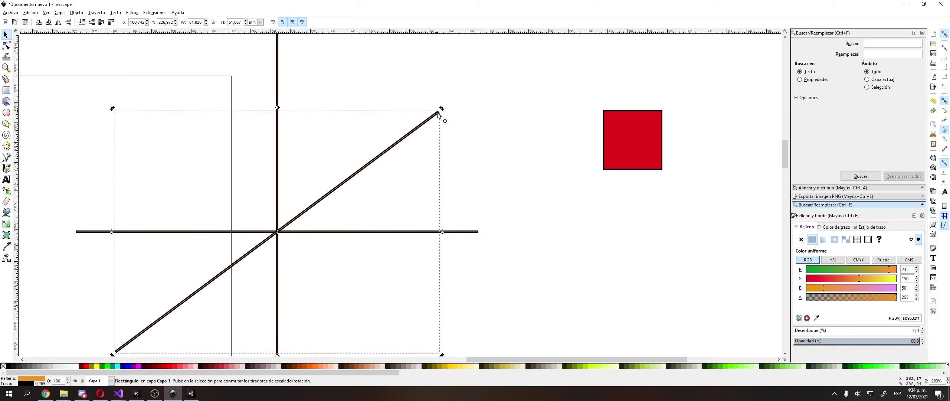
left_click(530, 171)
scroll(530, 171, "down", 1)
left_click_drag(530, 173, 526, 184)
Shrink the red square to about 3.8 by 4.3 mm and place it just above the horizontal axis's right end
left_click(623, 157)
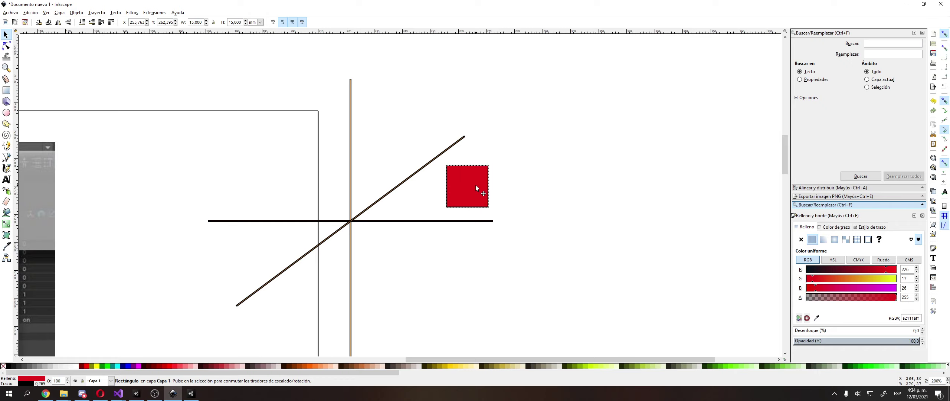
left_click_drag(446, 163, 499, 209)
scroll(464, 195, "up", 2)
right_click(567, 197)
left_click(556, 159)
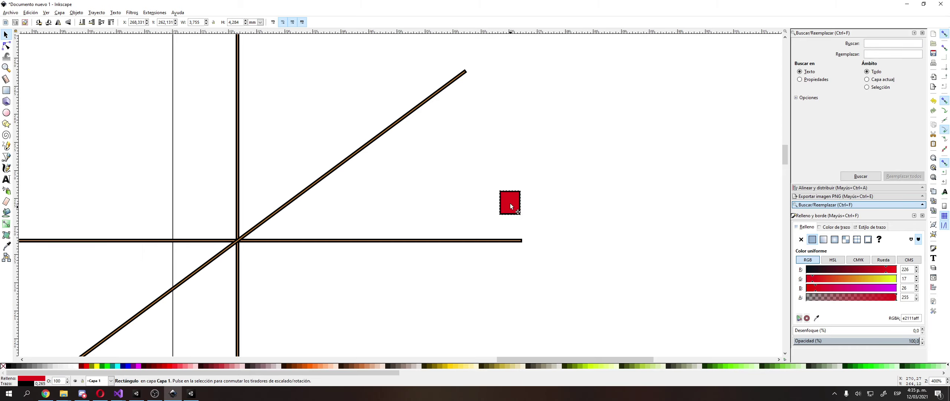
left_click(574, 200)
Duplicate the diagonal axis and place the copy with its upper end at the red square
left_click(336, 171)
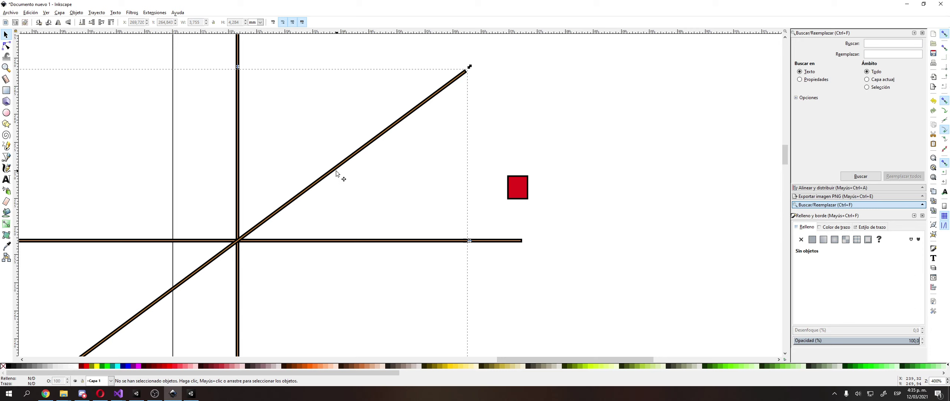
scroll(336, 171, "down", 2, "ctrl")
key("ctrl+d")
left_click_drag(333, 171, 360, 235)
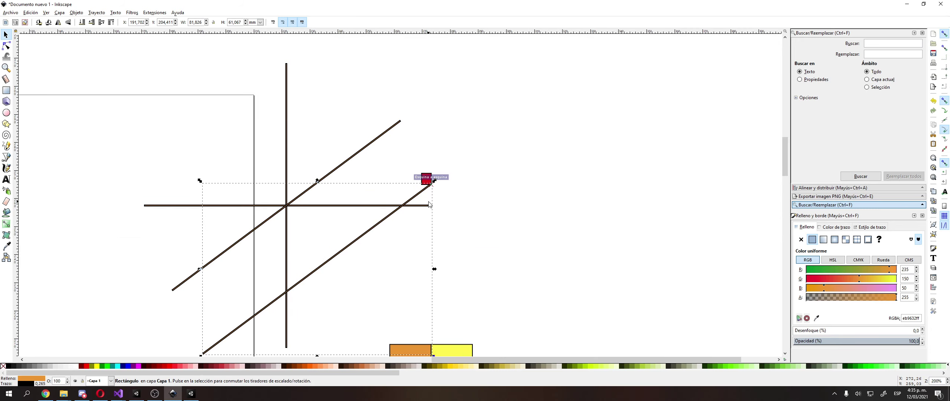
scroll(204, 327, "down", 3)
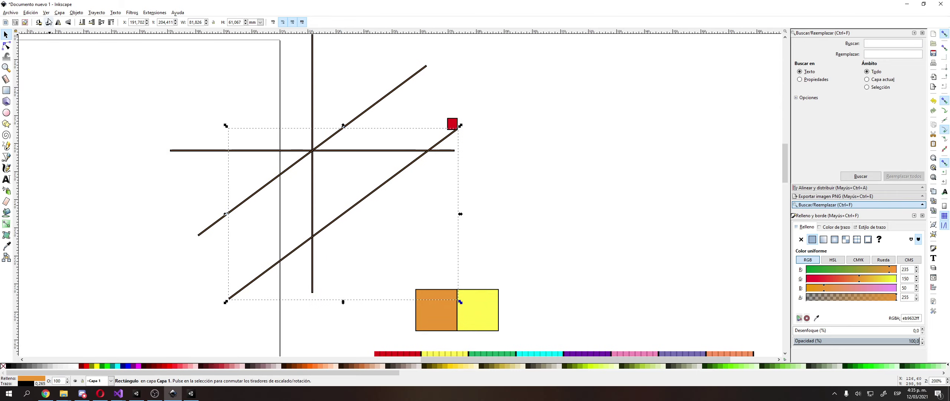
Convert the copied diagonal to a path and move its lower end nodes onto the horizontal axis, leaving a short segment
left_click(96, 12)
left_click(109, 21)
key("n")
left_click_drag(213, 283, 251, 313)
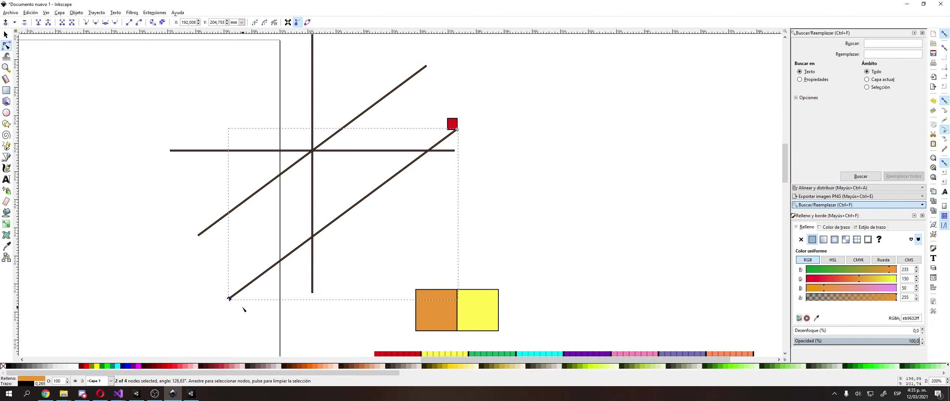
key("shift+Up")
key("shift+Up")
key("shift+Up")
key("shift+Up")
key("shift+Up")
key("shift+Up")
key("shift+Up")
key("shift+Up")
key("shift+Up")
key("shift+Up")
key("shift+Right")
key("shift+Right")
key("shift+Right")
key("shift+Right")
key("shift+Right")
key("shift+Right")
key("shift+Right")
key("shift+Right")
key("shift+Right")
key("shift+Right")
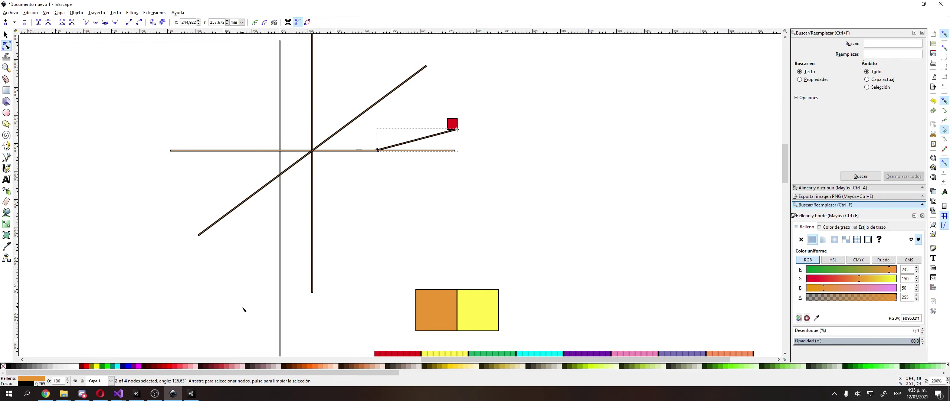
key("shift+Right")
key("shift+Right")
key("shift+Right")
key("shift+Right")
key("Left")
key("Left")
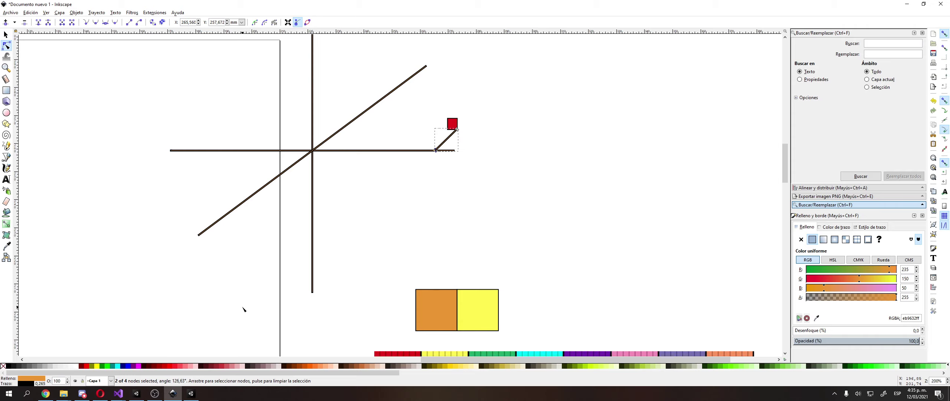
Shift the short diagonal segment slightly left under the red square and fill it with light gray
key("s")
left_click(475, 133)
scroll(475, 133, "up", 5)
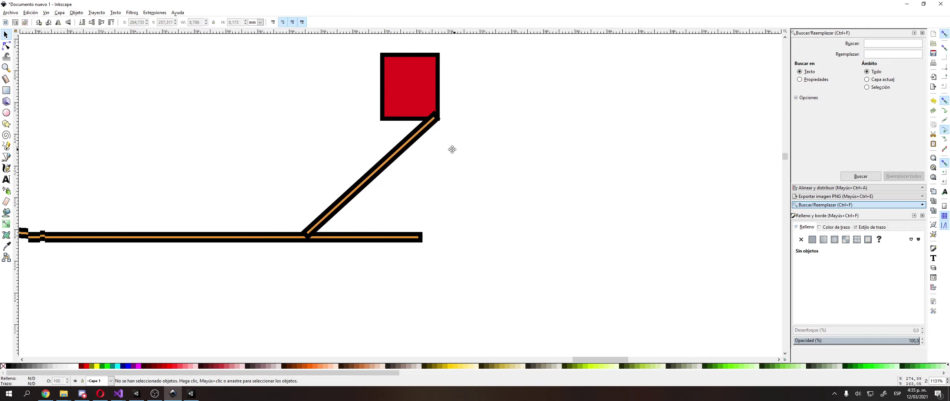
left_click_drag(394, 156, 373, 158)
scroll(374, 159, "down", 4, "ctrl")
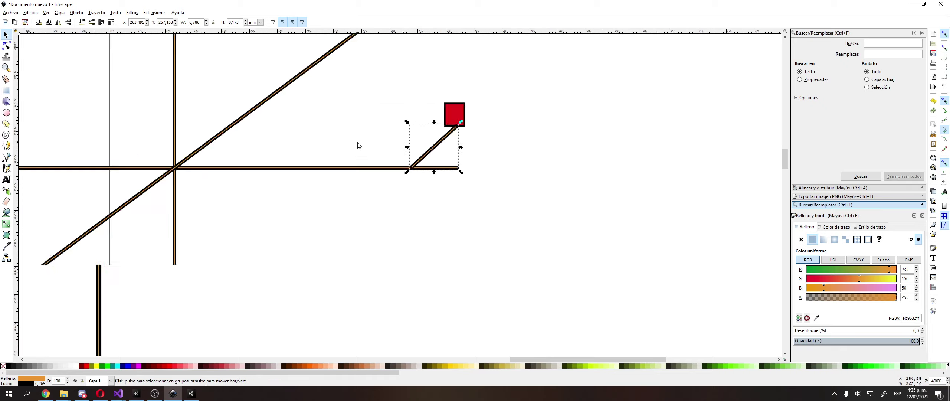
left_click(269, 368)
left_click(272, 366)
left_click(314, 282)
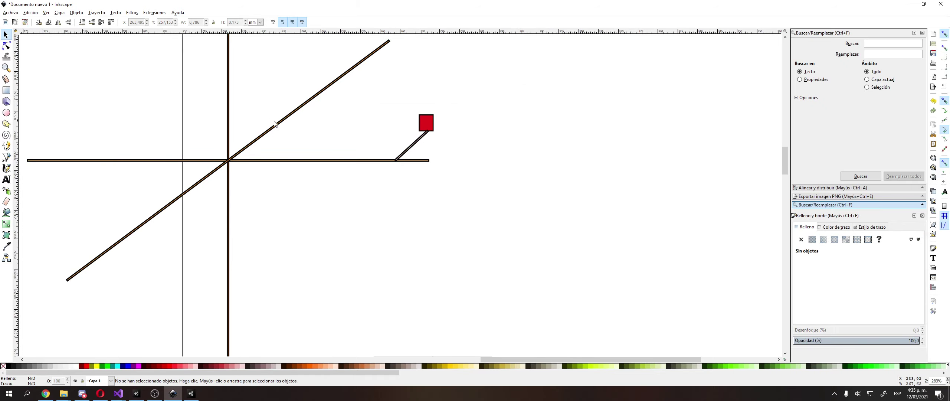
Duplicate the vertical axis and shorten the copy to connect the red square with the horizontal axis's right end
left_click_drag(194, 122, 291, 150)
scroll(291, 150, "down", 1)
left_click(315, 127)
key("ctrl+d")
left_click_drag(315, 127, 470, 148)
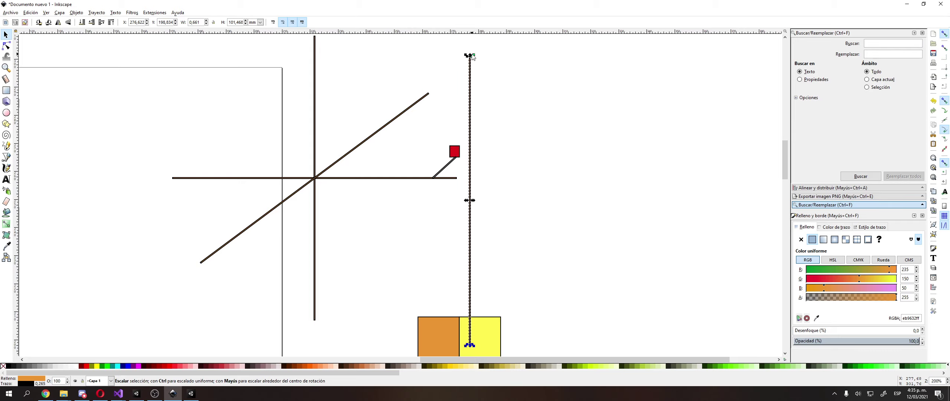
left_click_drag(469, 56, 439, 234)
scroll(453, 95, "up", 2)
scroll(442, 224, "up", 2, "ctrl")
Fill the short vertical segment with the gray sampled from the short diagonal segment
key("d")
left_click(434, 267)
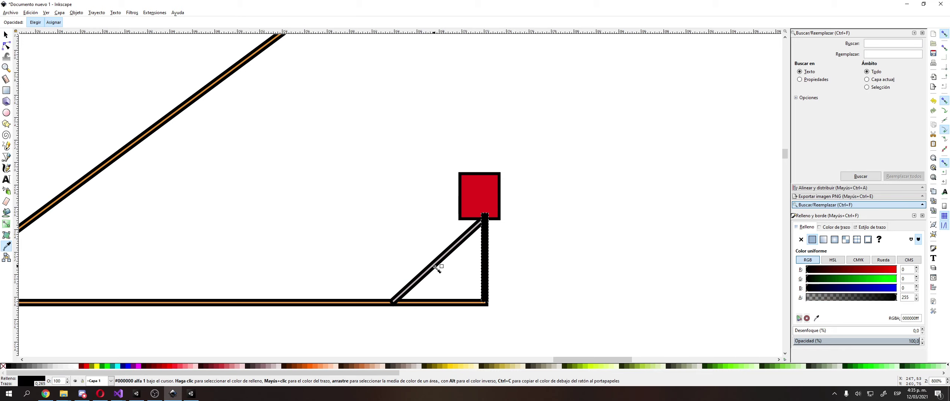
left_click(433, 266)
key("s")
Scale the short diagonal segment down slightly from its upper end at the red square
scroll(424, 250, "down", 2)
left_click(466, 234)
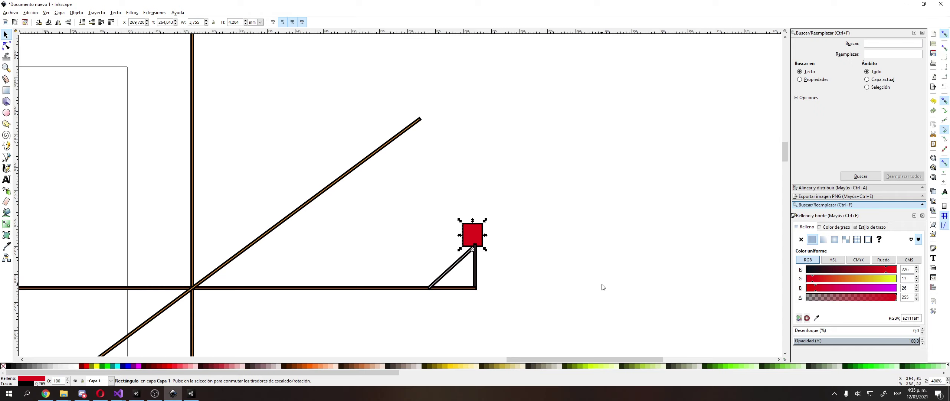
left_click(543, 248)
scroll(461, 250, "up", 2)
left_click(472, 253)
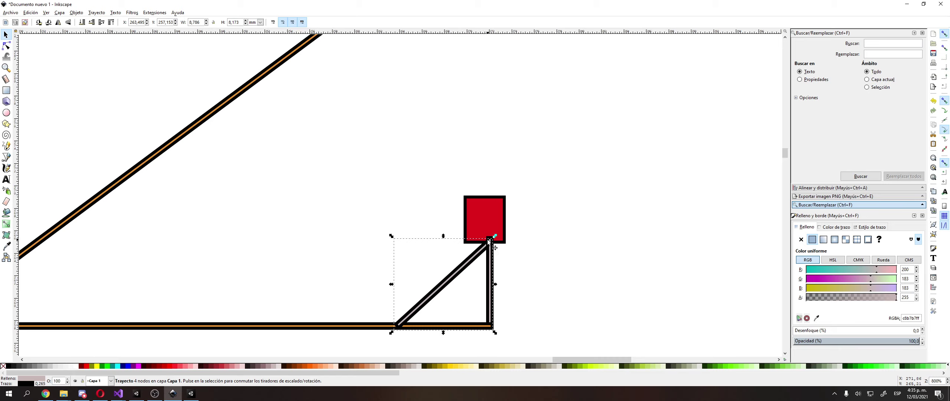
left_click_drag(495, 236, 493, 238)
Duplicate the red square, place the copy to its upper left, and set its fill to RGB 184, 46, 63
left_click(510, 189)
left_click(495, 203)
left_click_drag(495, 203, 428, 185)
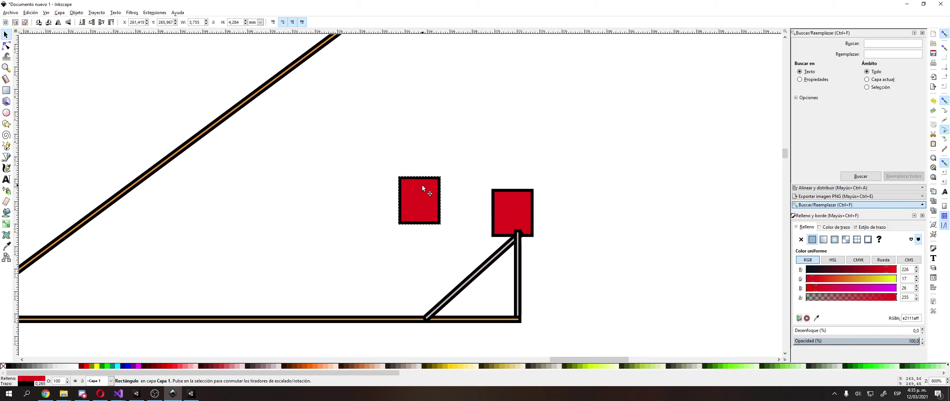
left_click(870, 269)
left_click(823, 278)
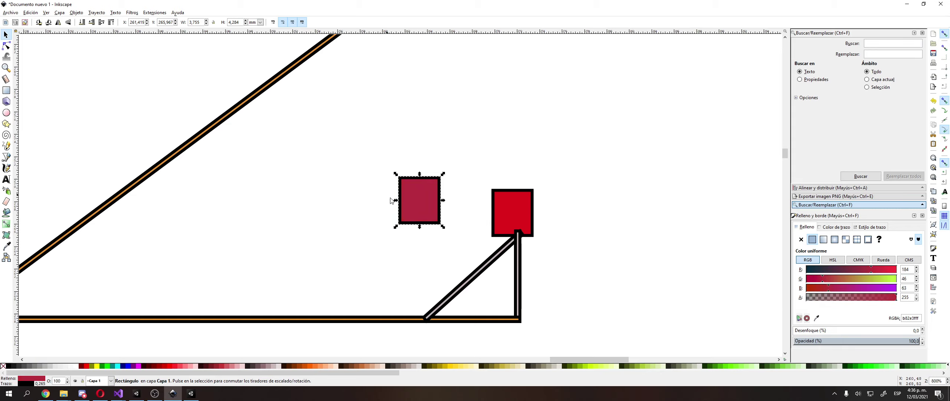
left_click_drag(411, 187, 388, 151)
left_click(522, 140)
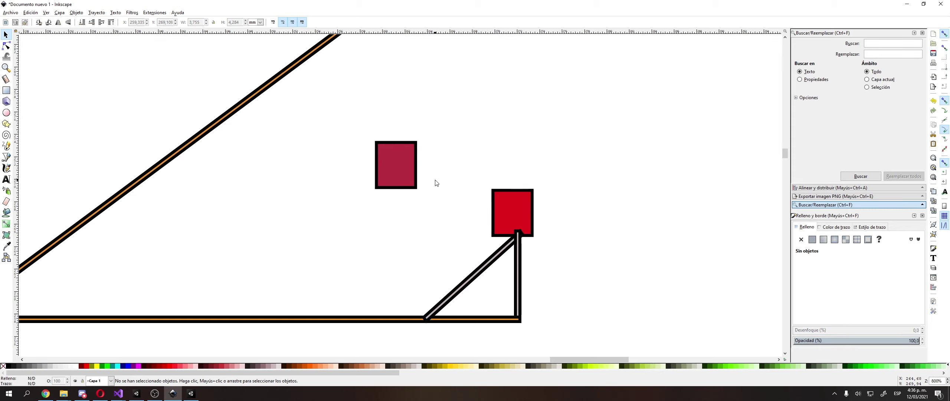
Compare the RGB fill values of the bright red square and the darker red square
left_click(411, 171)
left_click(513, 206)
left_click(477, 197)
left_click(411, 171)
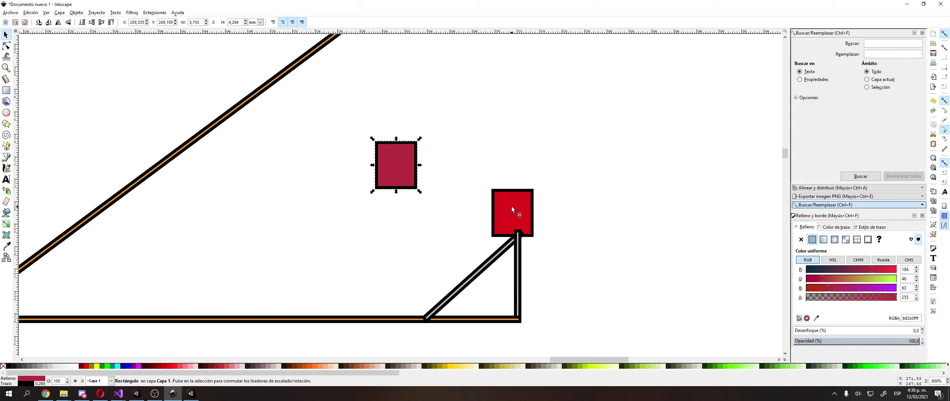
left_click(512, 206)
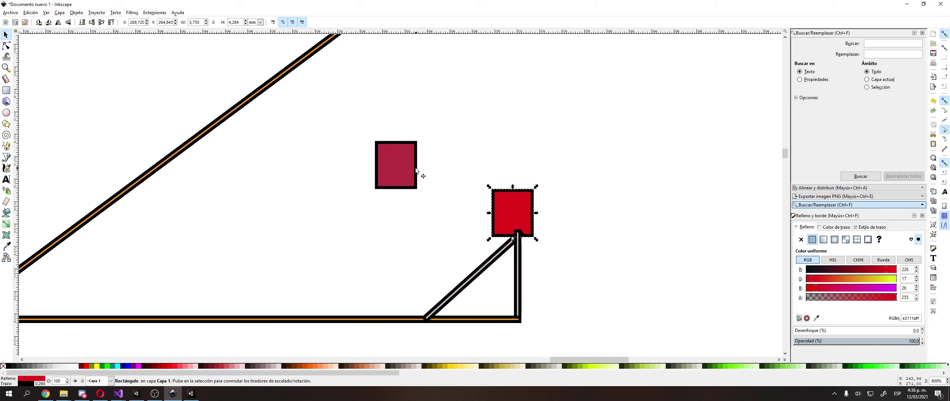
left_click(415, 166)
left_click(511, 218)
left_click(396, 169)
left_click(507, 214)
left_click(388, 170)
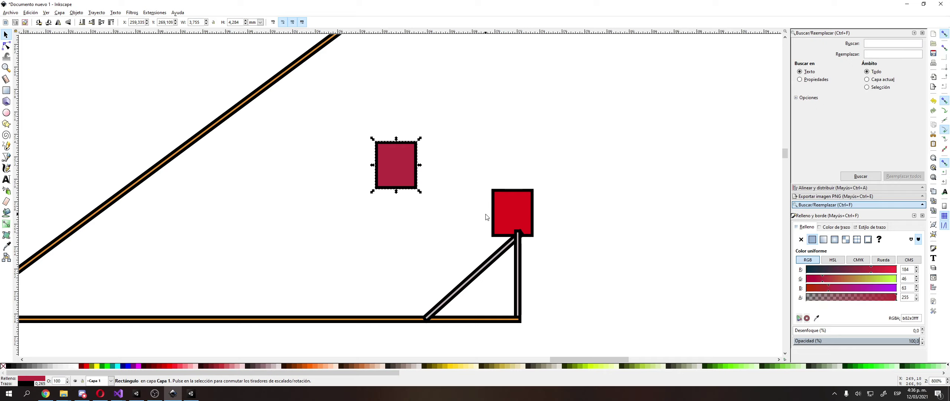
Scale the darker red square down to about 3.3 by 3.3 mm, keeping it up and to the side of the bright red square
left_click(524, 204)
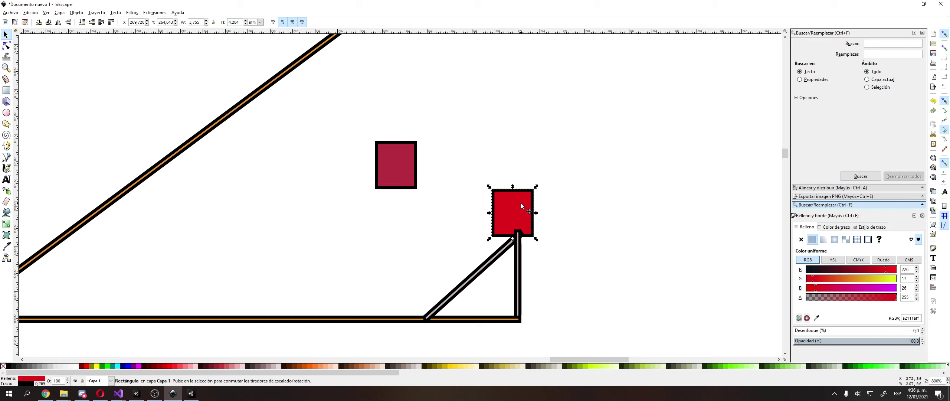
left_click_drag(392, 145, 391, 143)
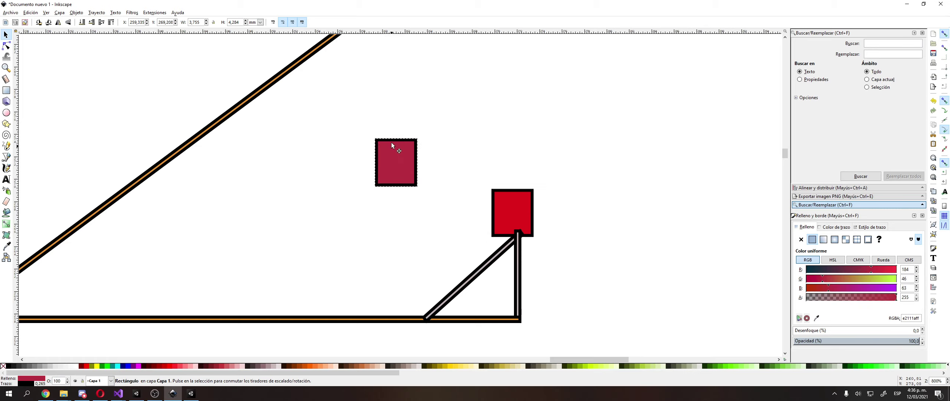
left_click(518, 230)
left_click(358, 166)
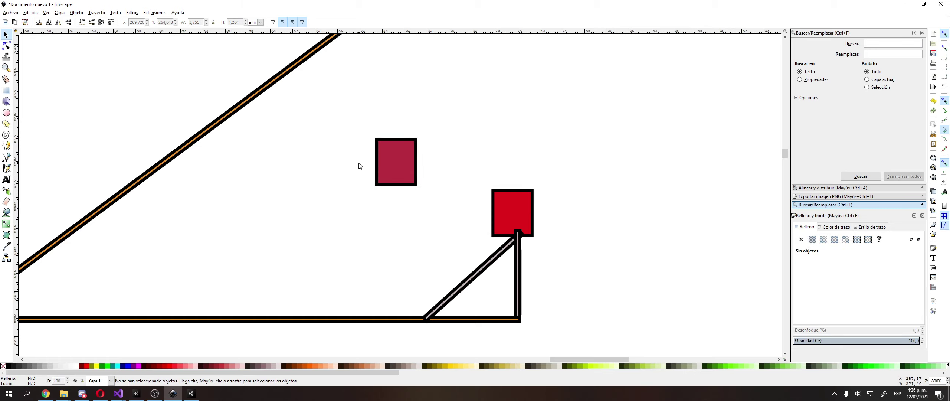
left_click_drag(408, 171, 418, 154)
left_click_drag(383, 120, 390, 134)
left_click(490, 171)
mouse_move(405, 159)
left_mouse_down()
mouse_move(464, 110)
mouse_move(403, 163)
left_mouse_up()
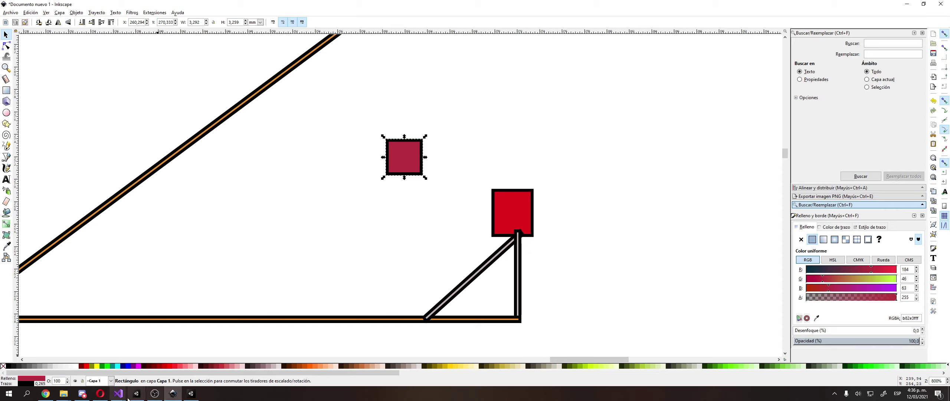
Switch to the Curso Shaders code in Visual Studio and review both red comparisons against c.b*2 and c.g*2 in the if condition
left_click_drag(127, 400, 119, 395)
mouse_move(118, 394)
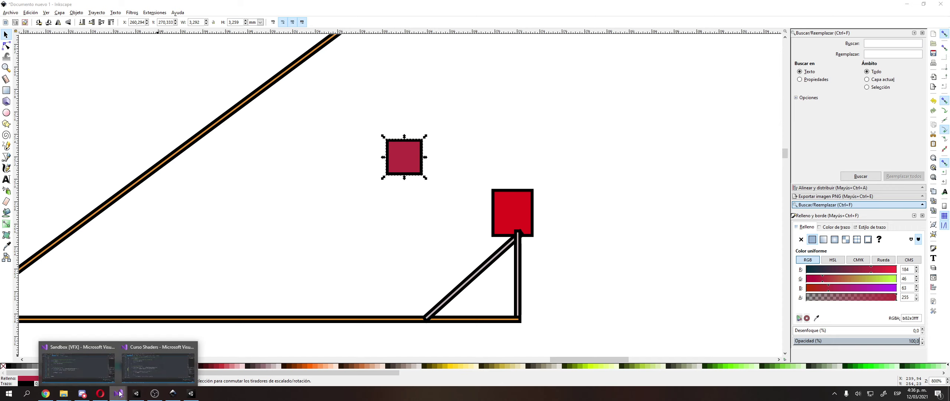
left_click(154, 379)
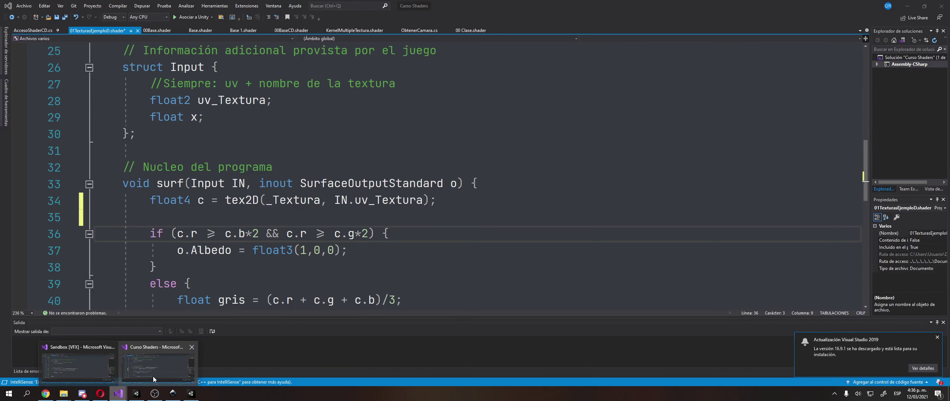
left_click(204, 234)
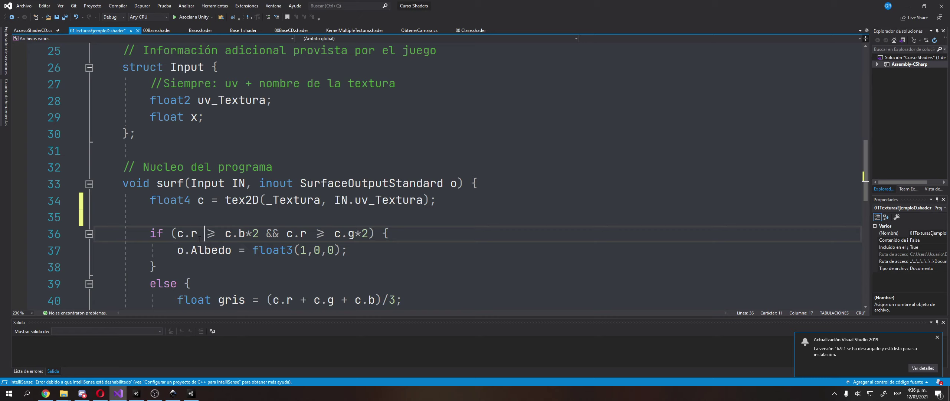
left_click(176, 232)
left_click_drag(177, 233, 258, 234)
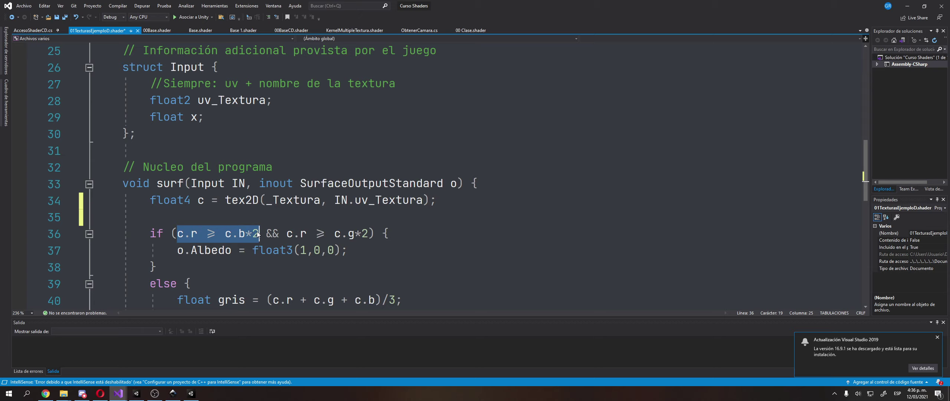
left_click(258, 234)
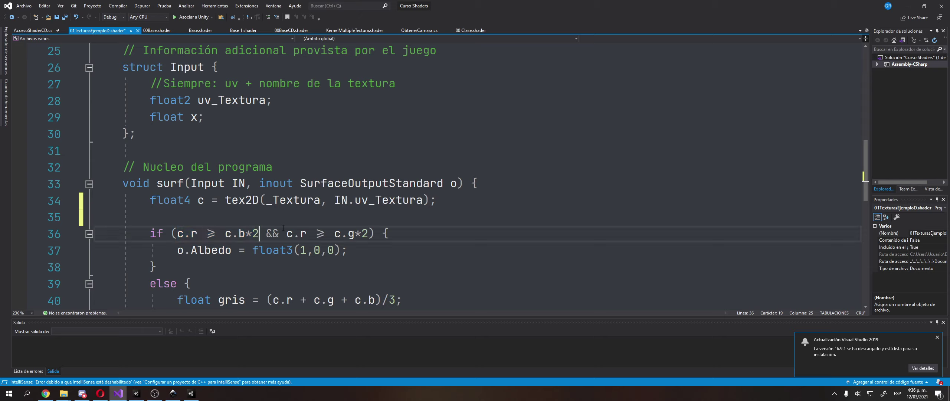
left_click_drag(285, 228, 370, 226)
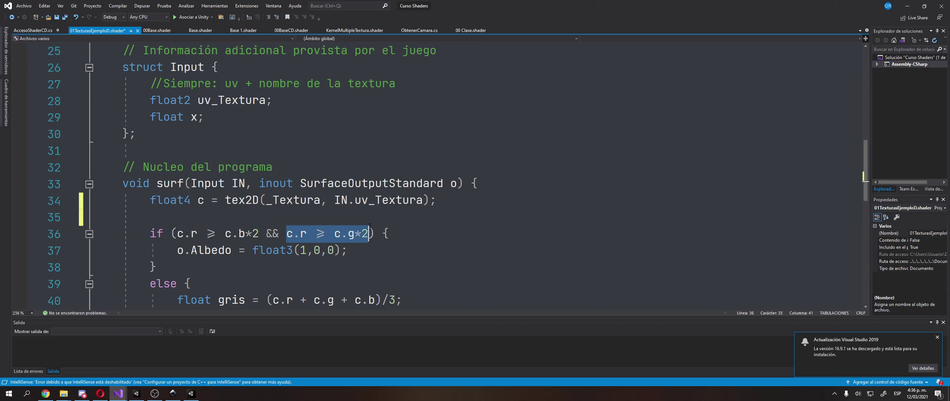
Switch to Inkscape, place a copy of the bright red square to its upper right, and enlarge it to about 8.9 by 9.7 mm
left_click(173, 397)
scroll(219, 198, "down", 2)
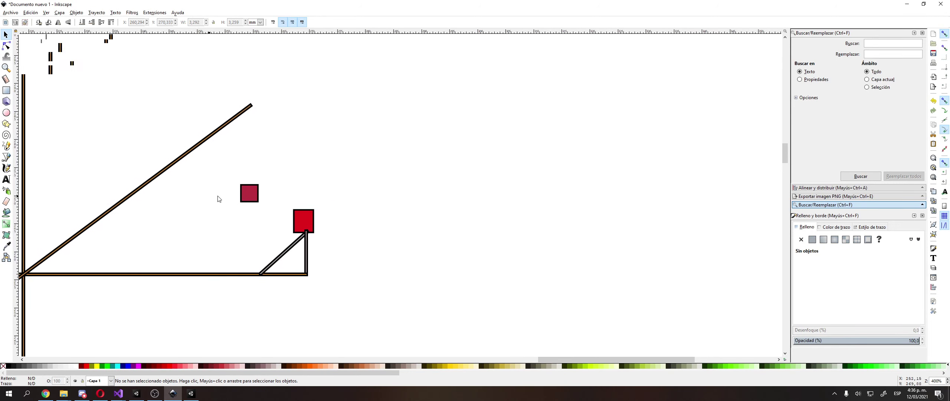
left_click(305, 219)
key("ctrl+d")
left_click_drag(305, 219, 529, 109)
left_click_drag(447, 110, 345, 145)
scroll(382, 153, "up", 2)
mouse_move(496, 170)
left_mouse_down()
mouse_move(524, 186)
mouse_move(554, 233)
left_mouse_up()
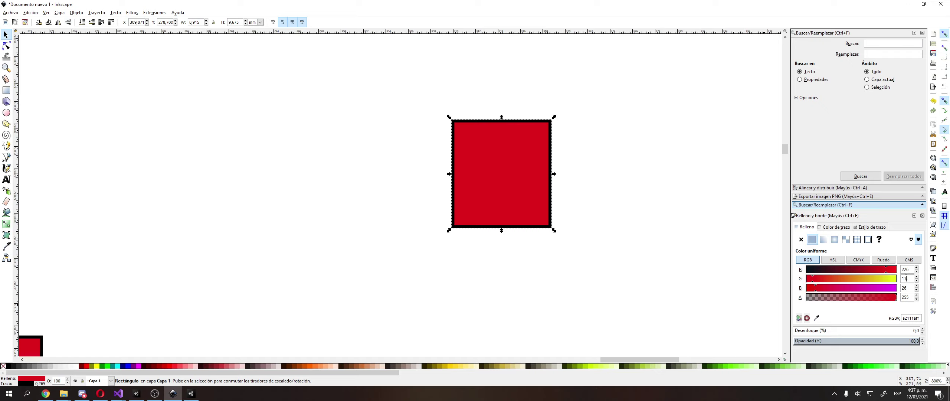
Place an orange copy with fill RGB 255, 153, 85 beside the enlarged red square and delete that copy again
left_click(913, 290)
key("ctrl+d")
left_click_drag(517, 186, 564, 191)
left_click_drag(571, 190, 620, 182)
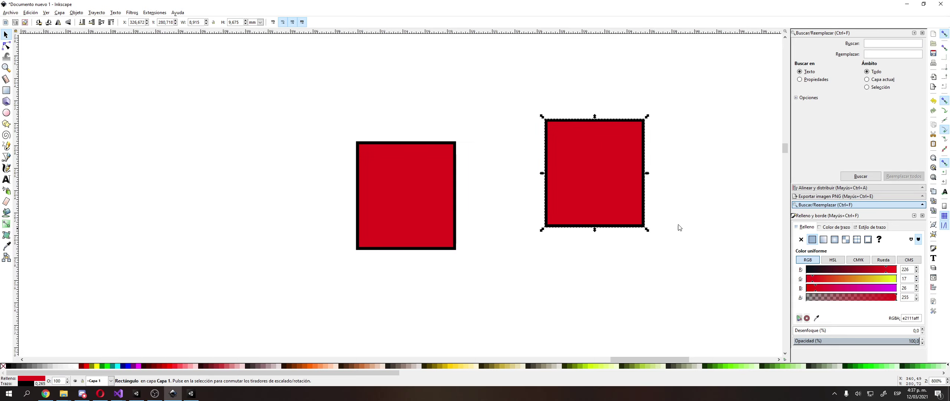
left_click(320, 367)
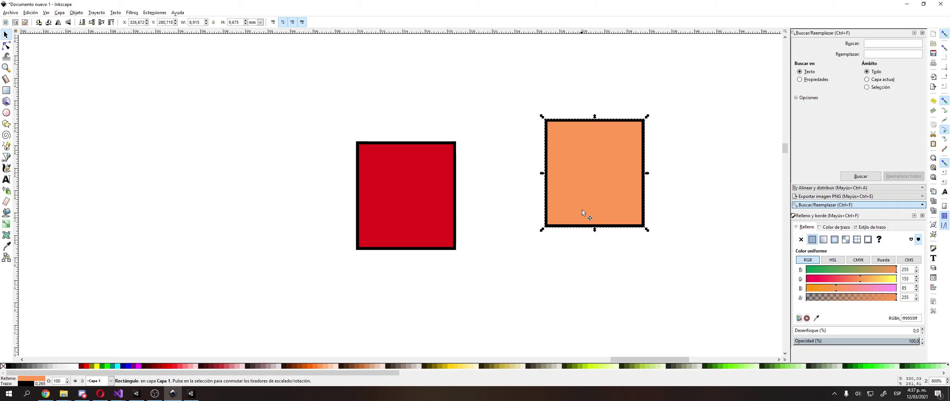
left_click_drag(582, 209, 578, 231)
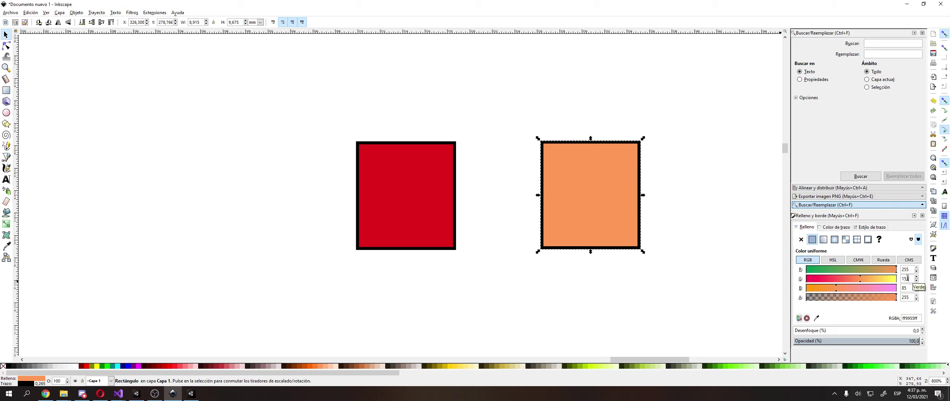
left_click_drag(601, 195, 575, 200)
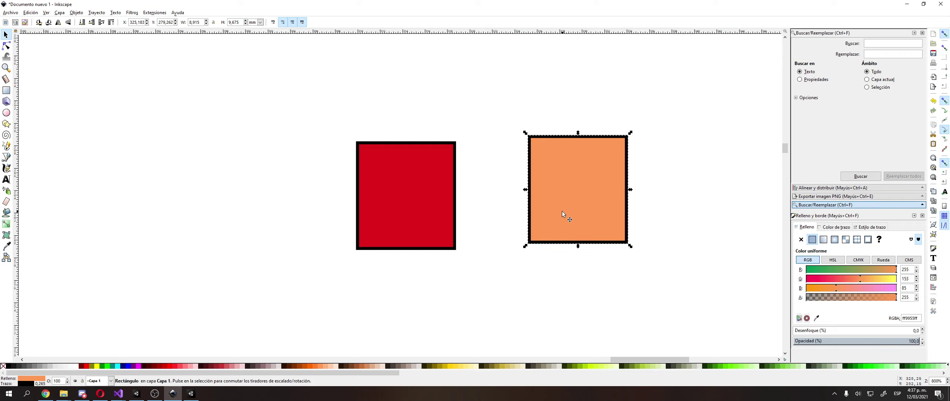
key("Delete")
left_click_drag(132, 214, 203, 210)
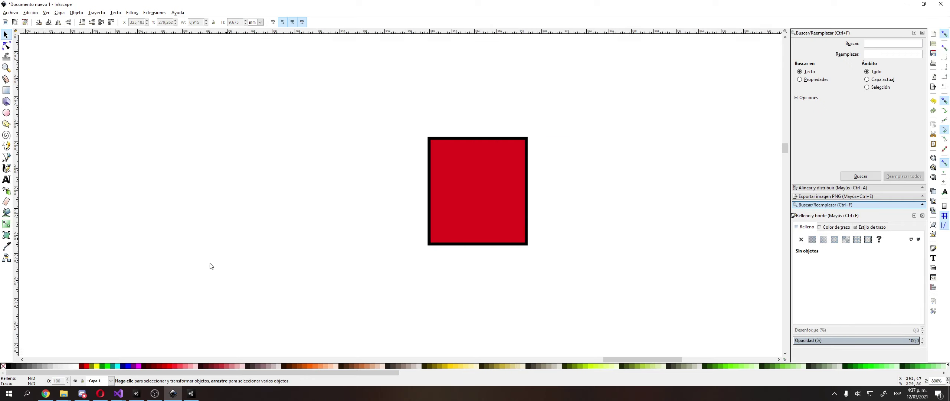
Switch to the Curso Shaders code in Visual Studio, set o.Albedo in the if branch to c.rgb, and save the shader
left_click(118, 393)
left_click(160, 368)
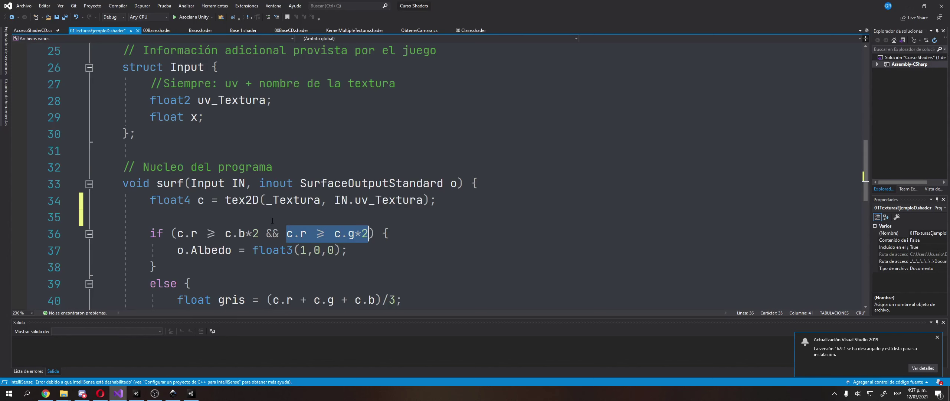
left_click_drag(177, 233, 252, 245)
left_click(260, 240)
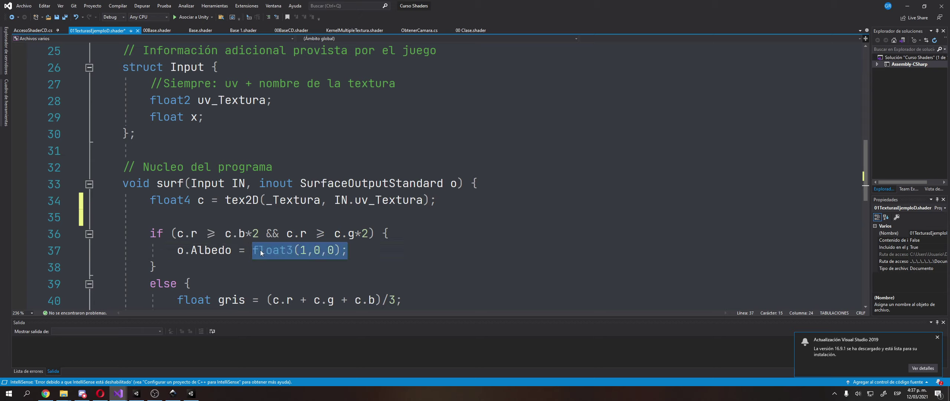
type("c.rgb")
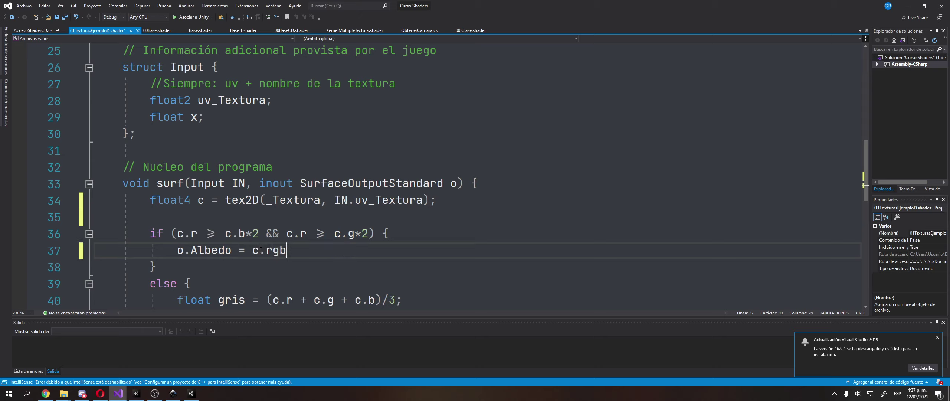
type(";")
key("ctrl+s")
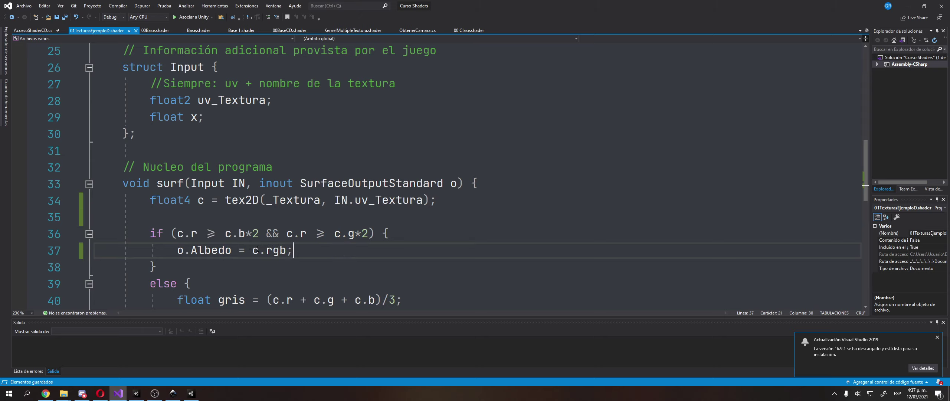
Replace the gray calculation in the else branch with o.Albedo = float3(0, 0, 0); and save the shader
scroll(257, 250, "down", 1)
left_click_drag(342, 265, 181, 251)
key("BackSpace")
type("o.Al")
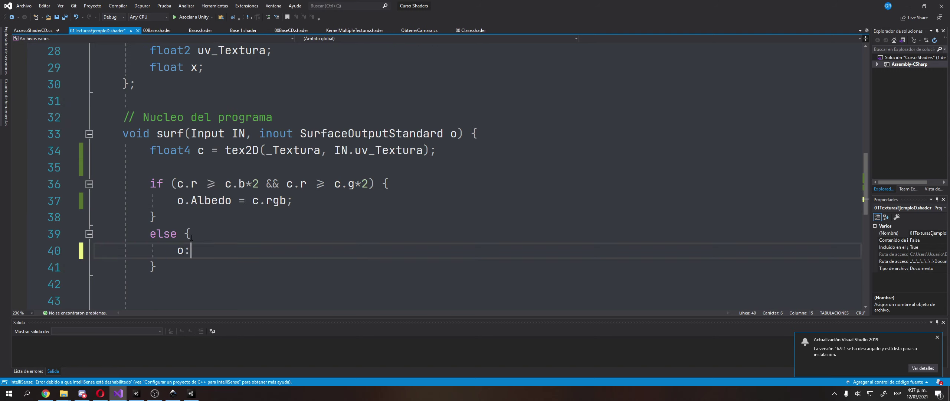
type("bedo = ")
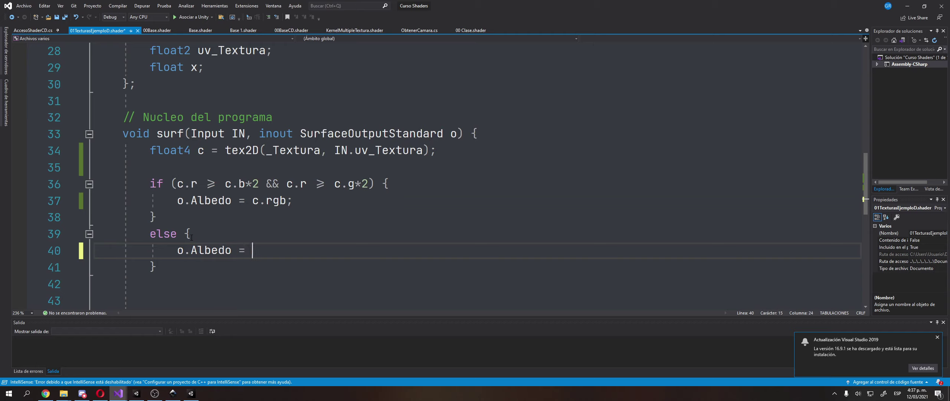
type("float3(0, 0, 0")
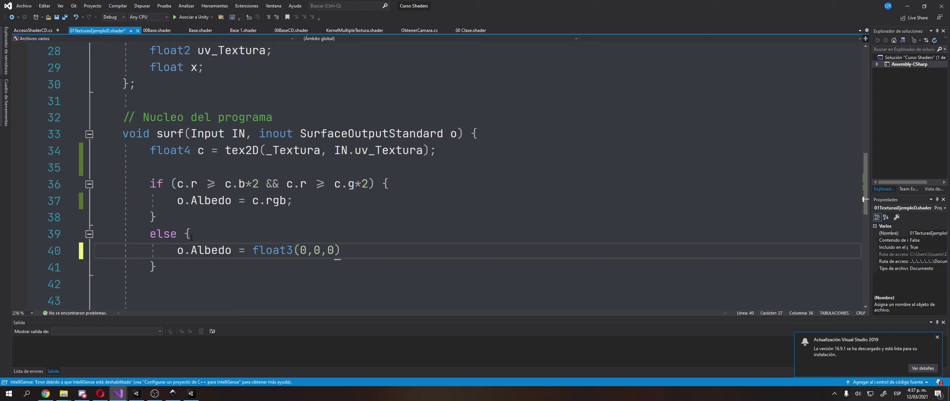
type(");")
key("ctrl+s")
Switch to the Curso Shaders project in Unity and examine the character's head and jacket up close in the scene
left_click(145, 396)
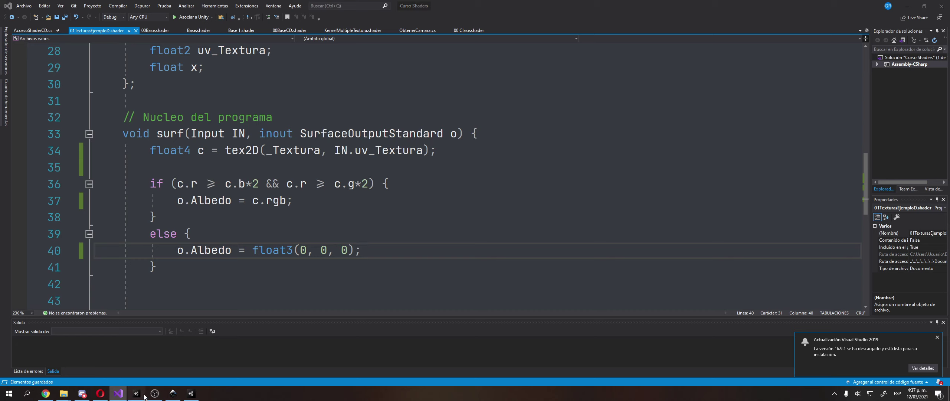
left_click(191, 393)
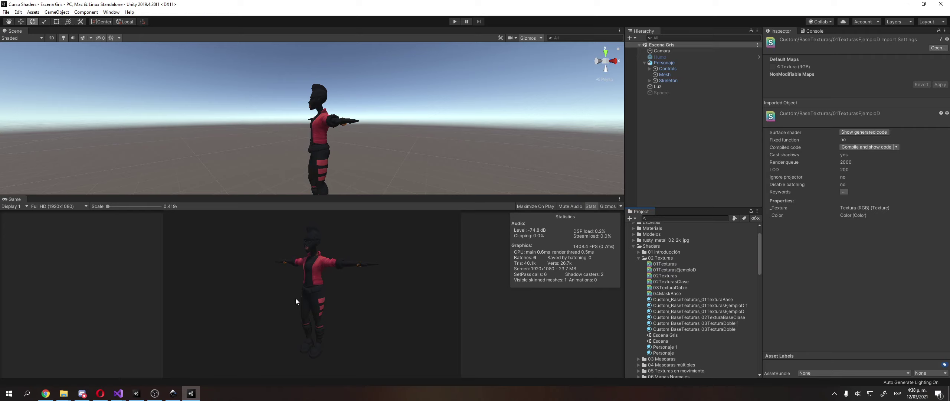
left_click_drag(281, 120, 432, 138)
scroll(328, 142, "up", 3)
scroll(372, 146, "up", 5)
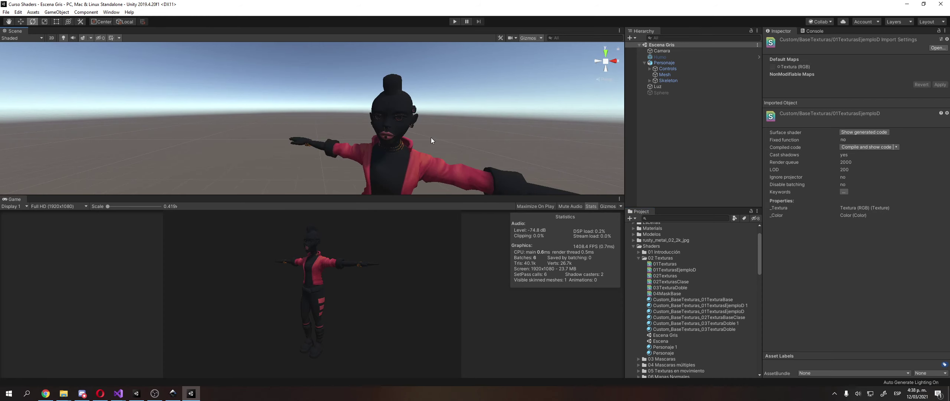
scroll(431, 138, "down", 1)
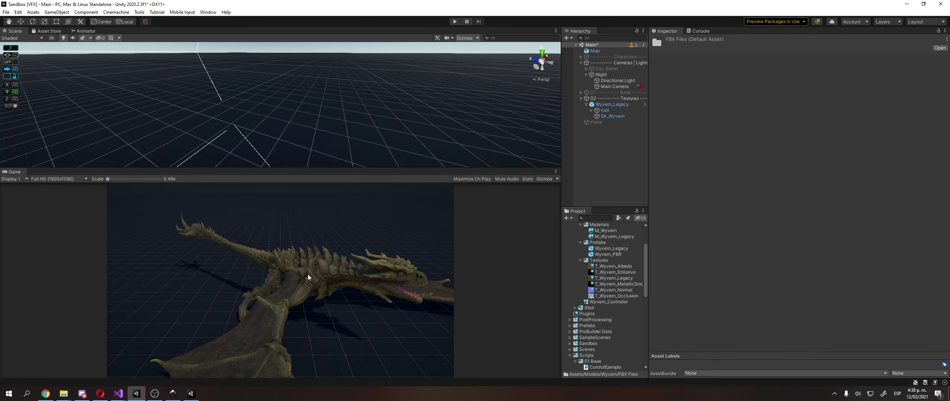
left_click(191, 394)
Switch to the Curso Shaders code in Visual Studio, multiply the if branch's albedo color by 2 as c.rgb*2, and save the shader
left_click(119, 393)
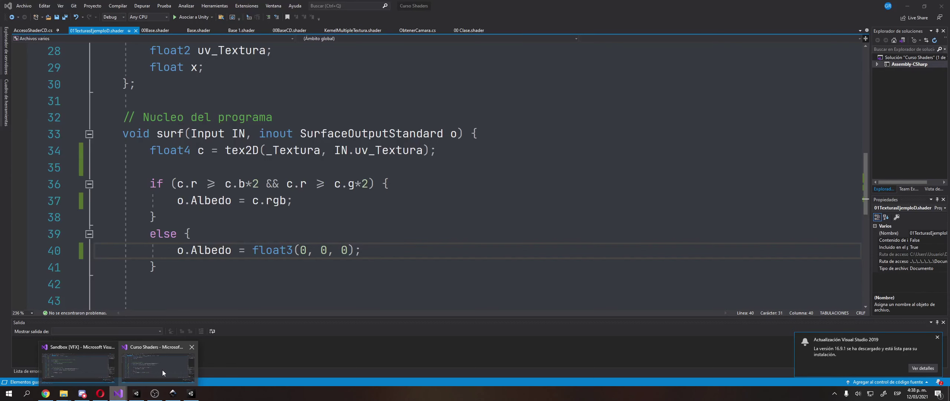
left_click(162, 370)
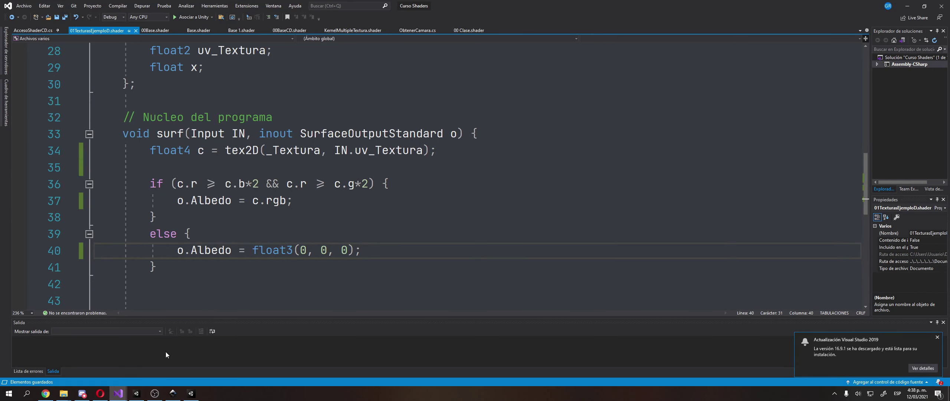
left_click(290, 199)
type("*2")
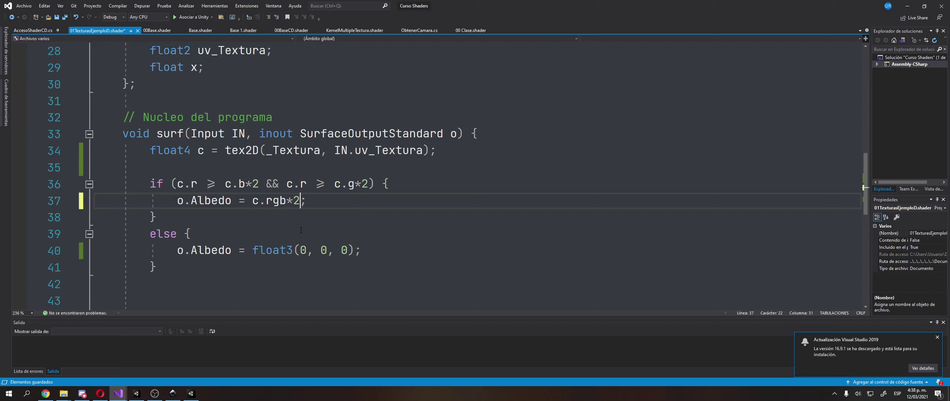
key("shift+Left")
key("shift+Left")
key("shift+Left")
key("shift+Left")
key("shift+Left")
key("shift+Left")
key("shift+Left")
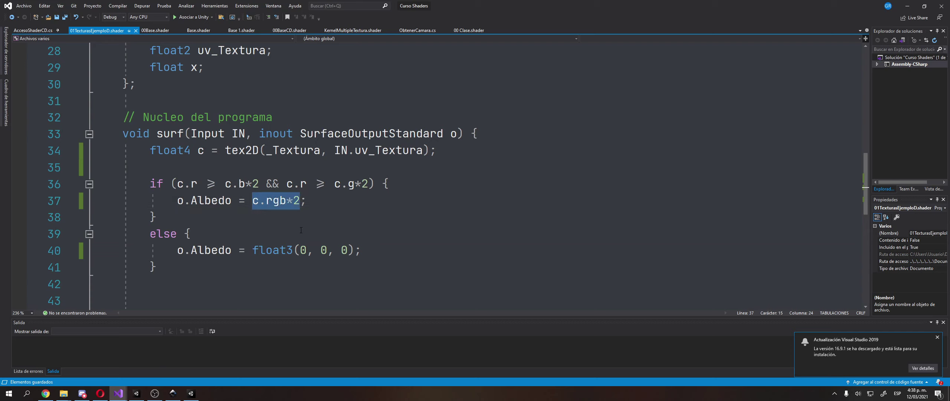
Switch to Unity, examine the character with the doubled color from farther away, and return to the shader code
key("alt+Tab")
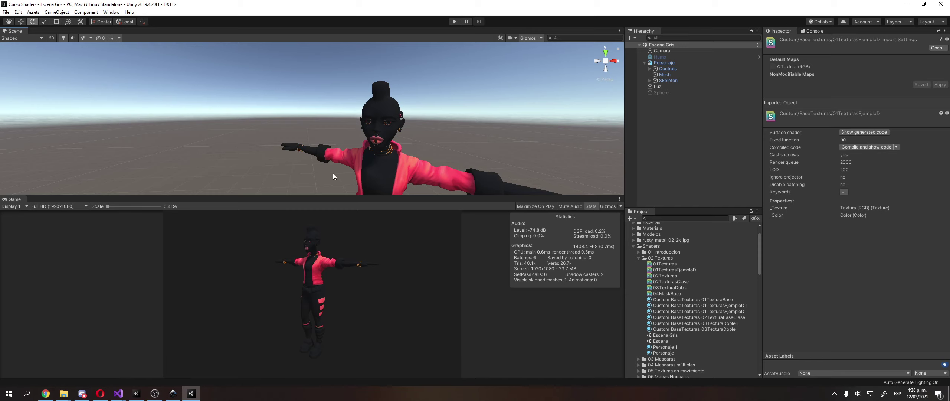
scroll(333, 174, "down", 5)
left_click_drag(333, 174, 305, 140)
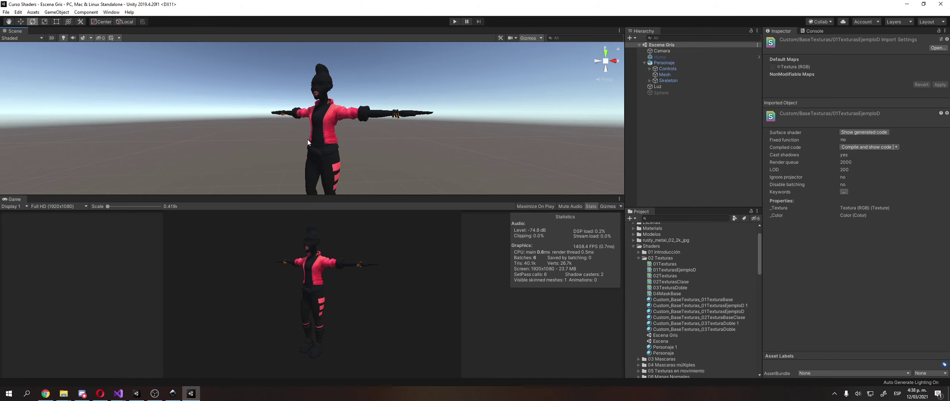
key("alt+Tab")
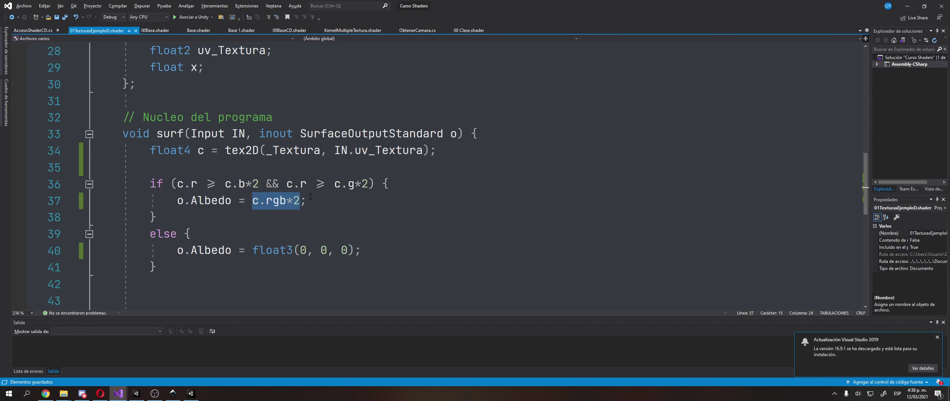
Replace the if branch's albedo color with float3(1,0,0), save the shader, and check the character in Unity before returning to the code
type("f")
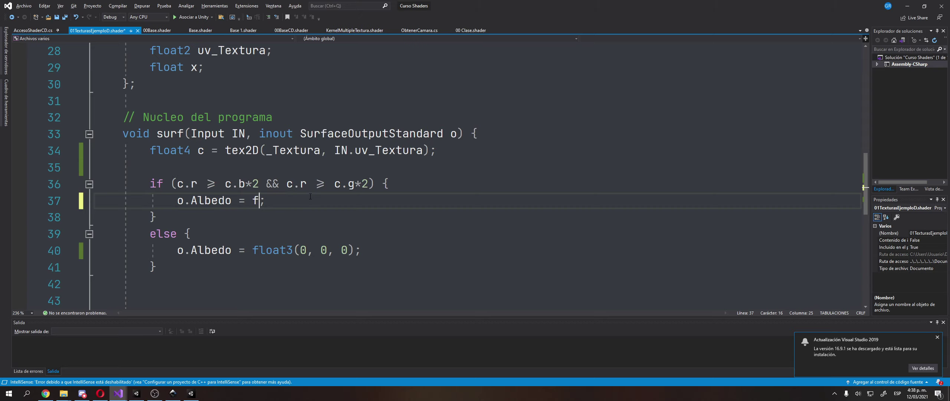
type("loat3(1,0,0")
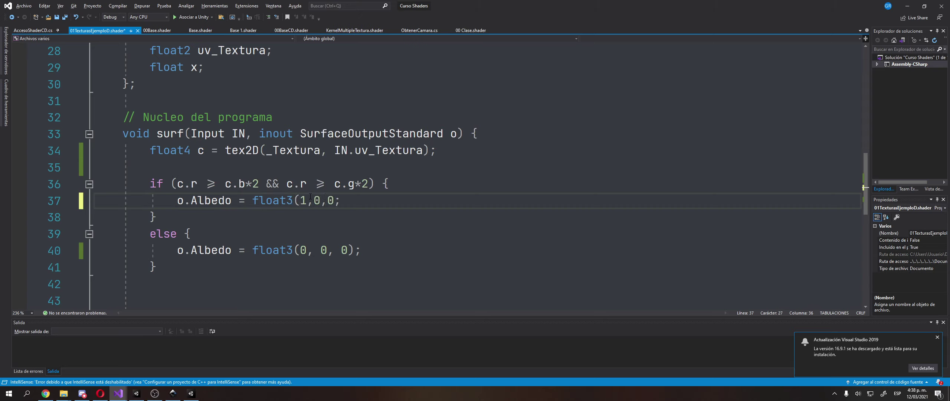
type(")")
key("ctrl+s")
left_click(308, 201)
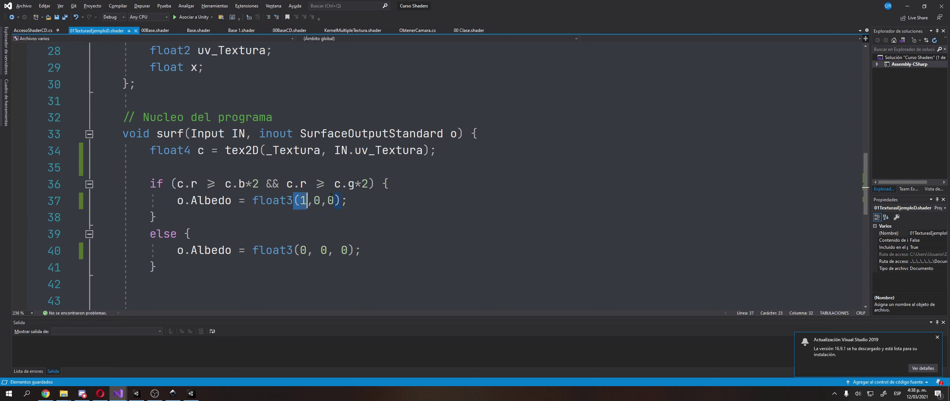
key("alt+Tab")
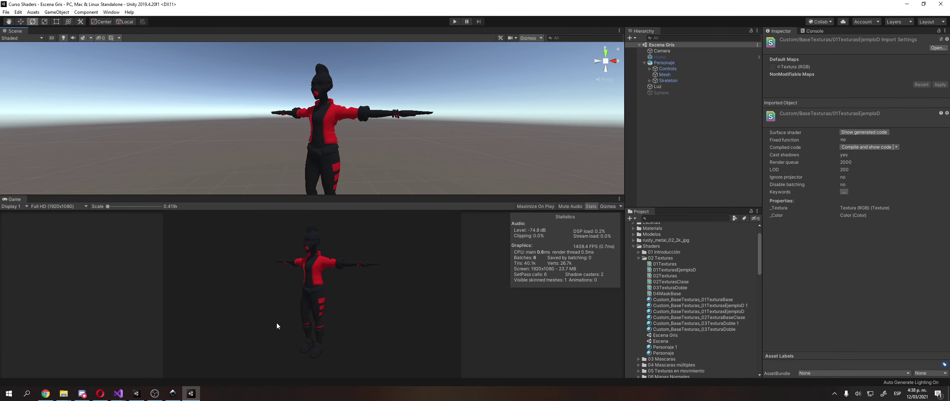
key("alt+Tab")
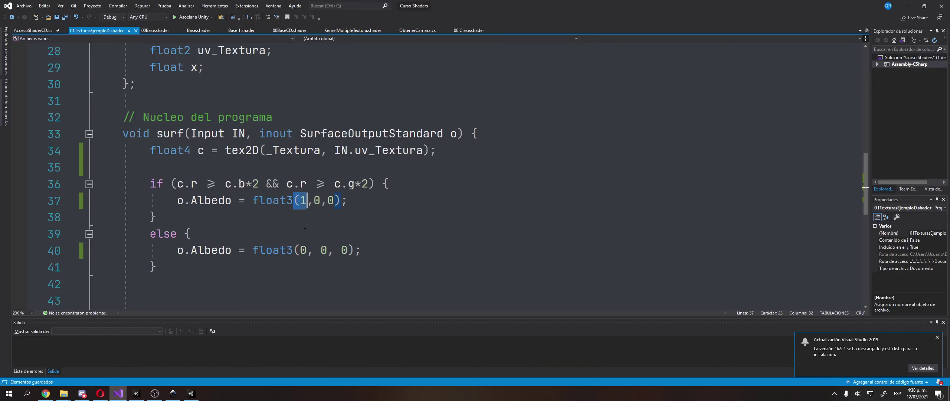
Undo the if branch's albedo edits back to c.rgb, keep the else branch at float3(0, 0, 0);, and save the shader
key("ctrl+z")
key("ctrl+z")
key("ctrl+z")
key("ctrl+z")
key("BackSpace")
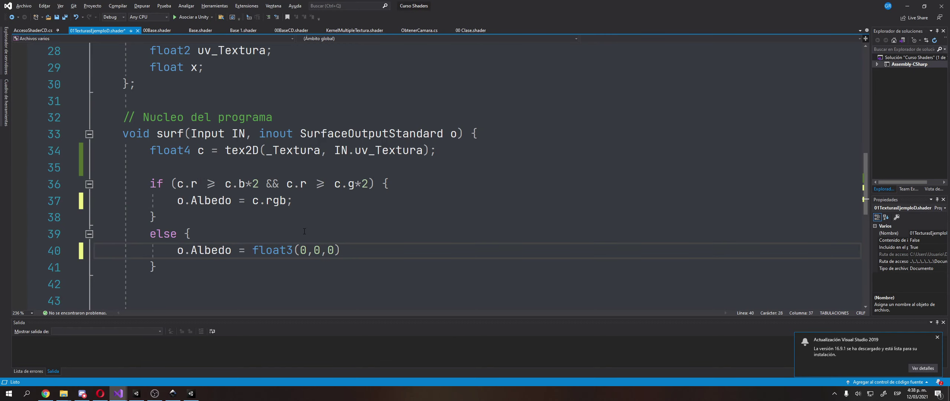
type(";")
key("Up")
key("Up")
key("Up")
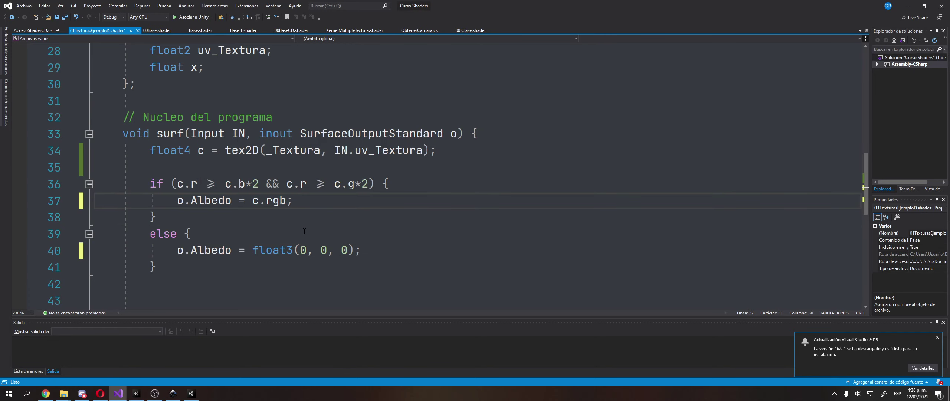
key("ctrl+s")
key("Down")
key("Down")
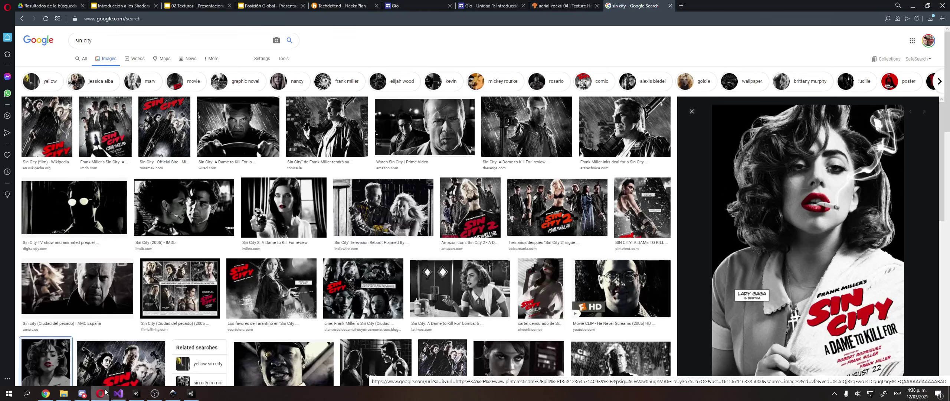
Switch to the Sin City image results in the Opera browser, examine the black-white-red poster, and return to the shader code
left_click(100, 394)
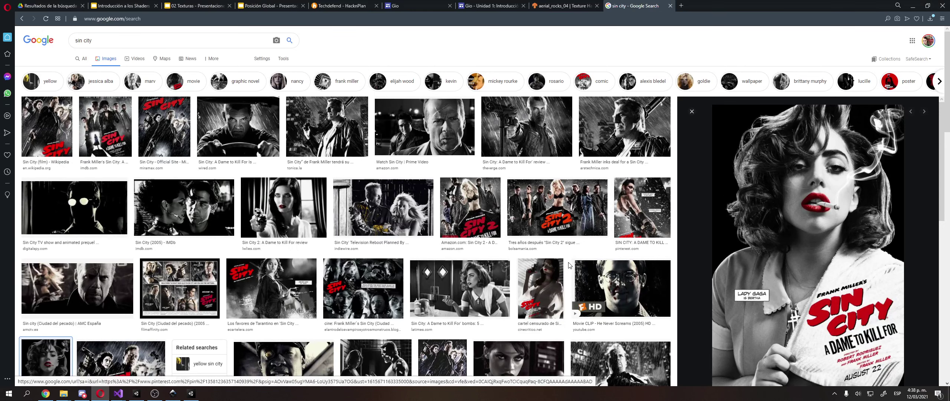
scroll(559, 263, "down", 1)
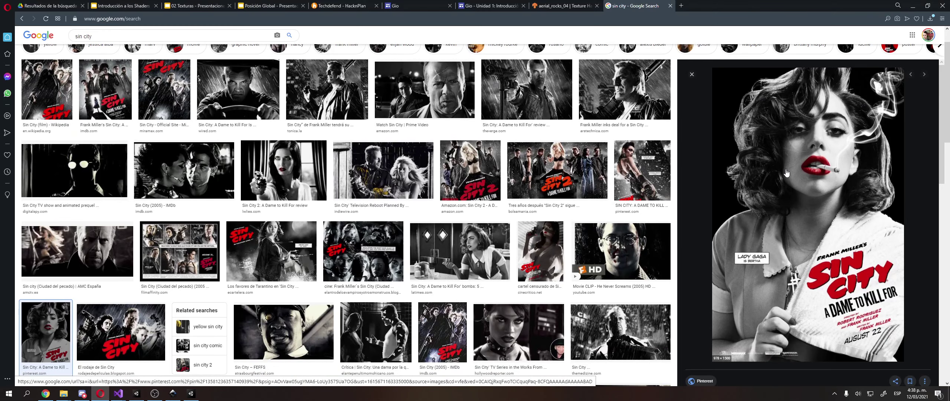
key("alt+Tab")
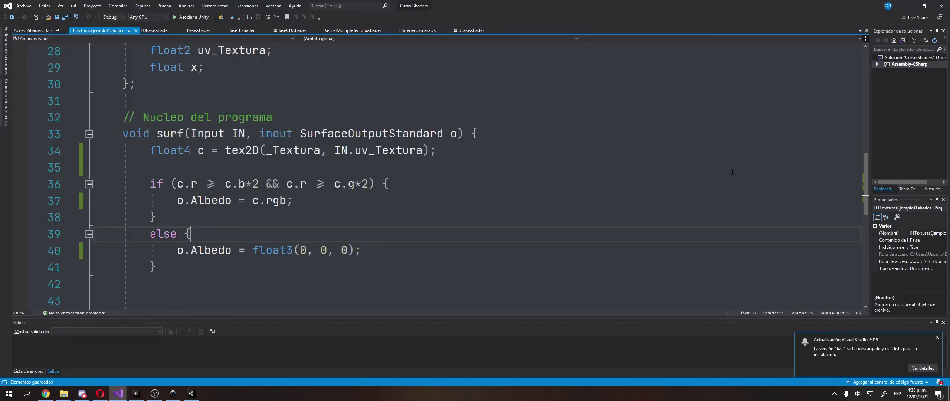
Add the line float gris = (c.r + c.g + c.b) / 3; above the albedo assignment in the else branch
key("Return")
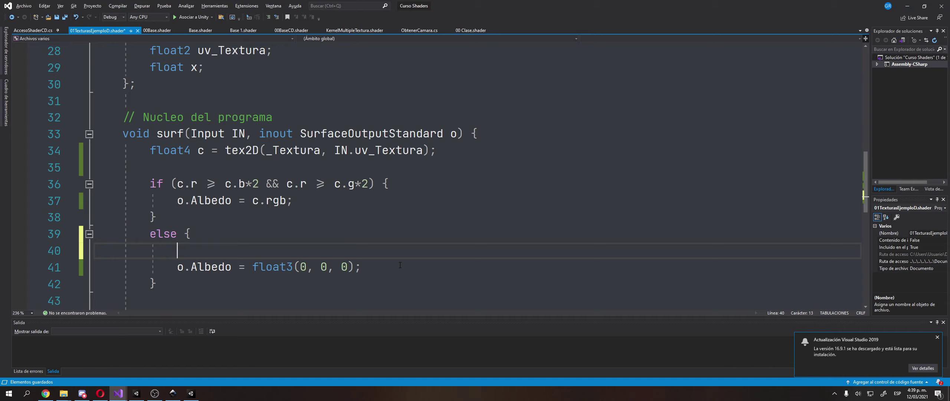
type("float grid =")
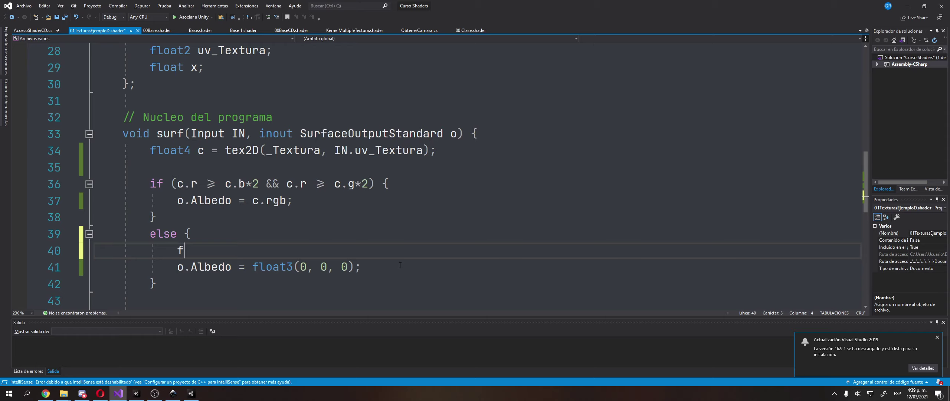
key("BackSpace")
key("BackSpace")
key("BackSpace")
key("BackSpace")
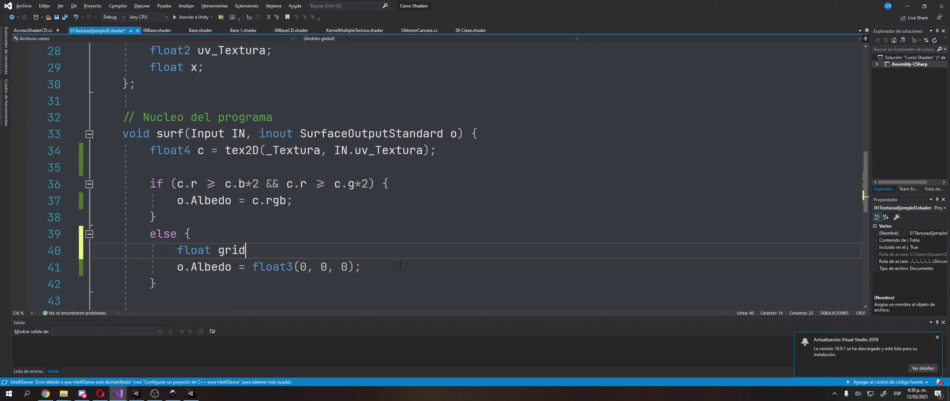
type("s = (c.r + c.g + c.b")
key("Left")
key("Left")
key("Left")
key("Left")
key("Left")
key("Left")
key("Left")
key("Left")
key("Left")
key("Left")
key("Left")
key("Left")
key("Left")
key("Left")
key("Left")
type("(")
key("End")
type(") / 3;")
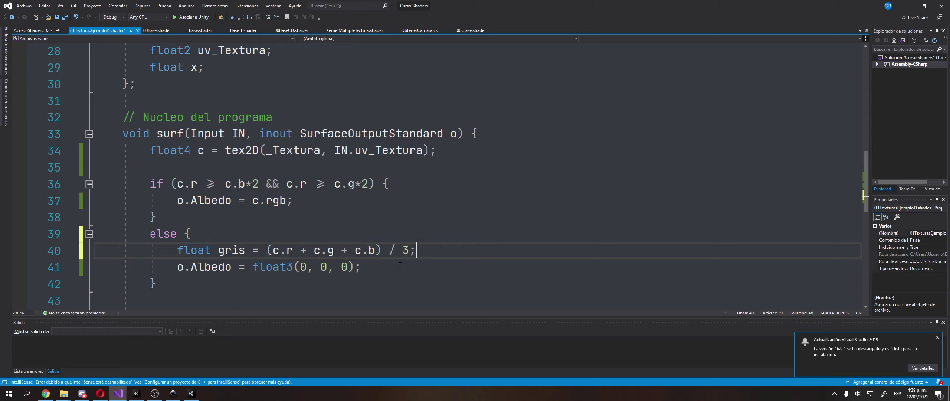